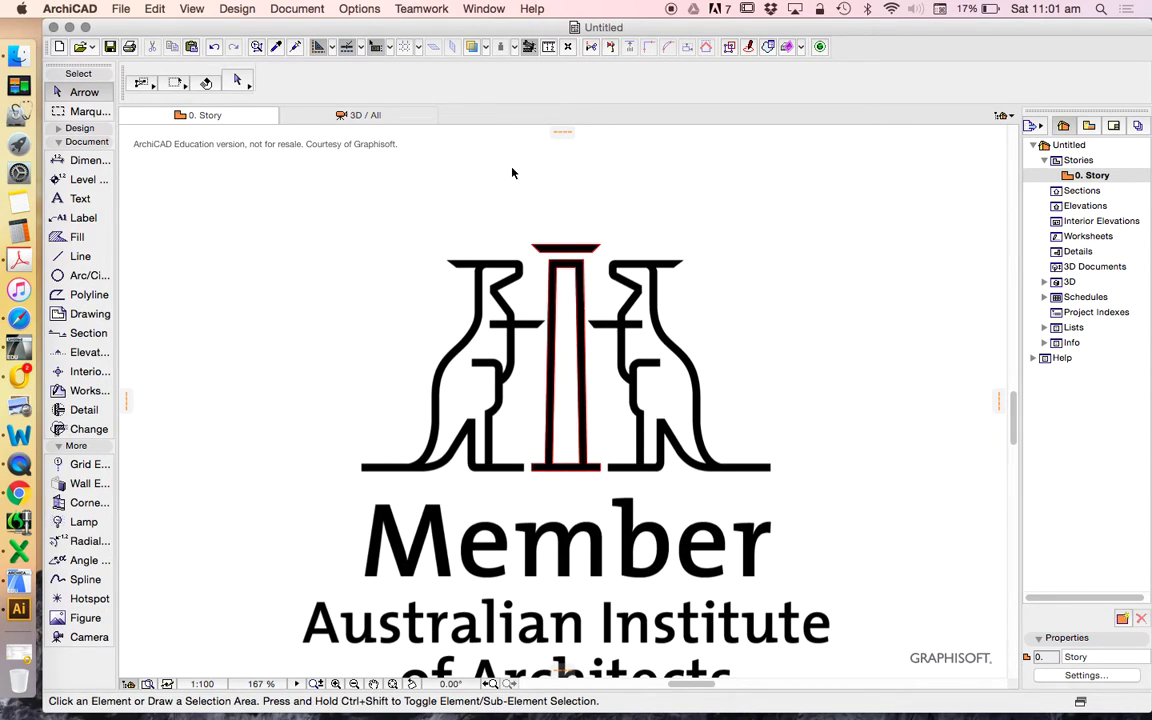
# Zoom in on the left kangaroo's head and select the Line tool
pyautogui.scroll(5, 524, 243)
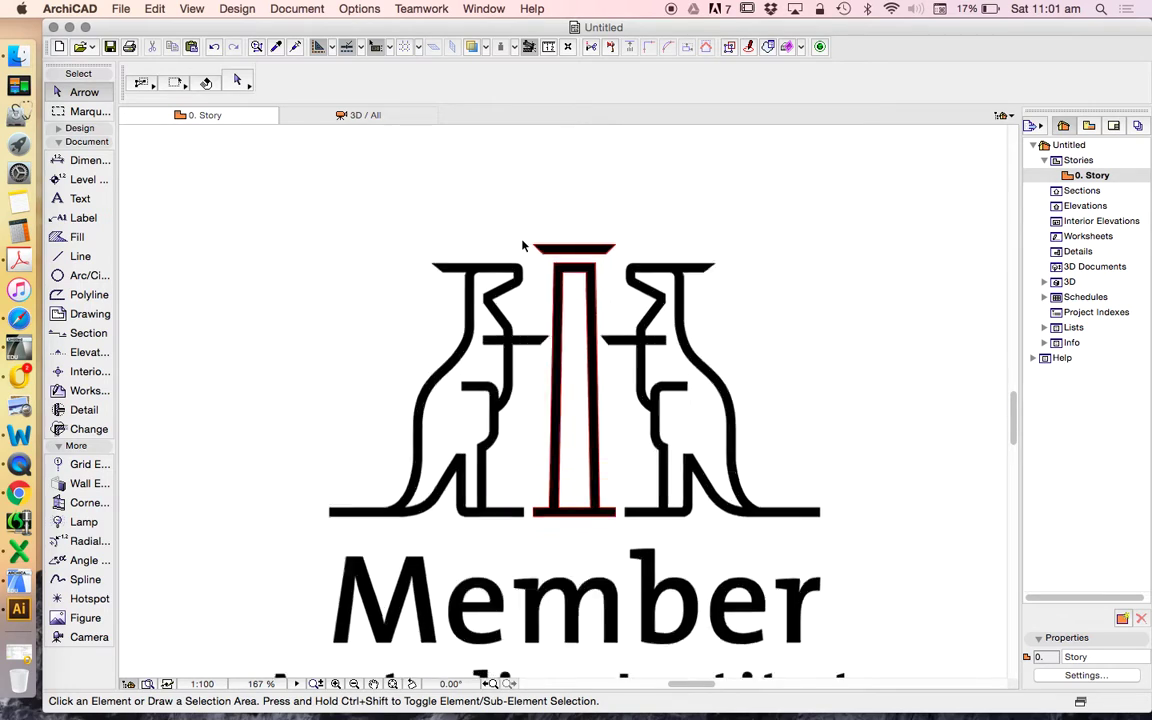
pyautogui.scroll(-3, 529, 241)
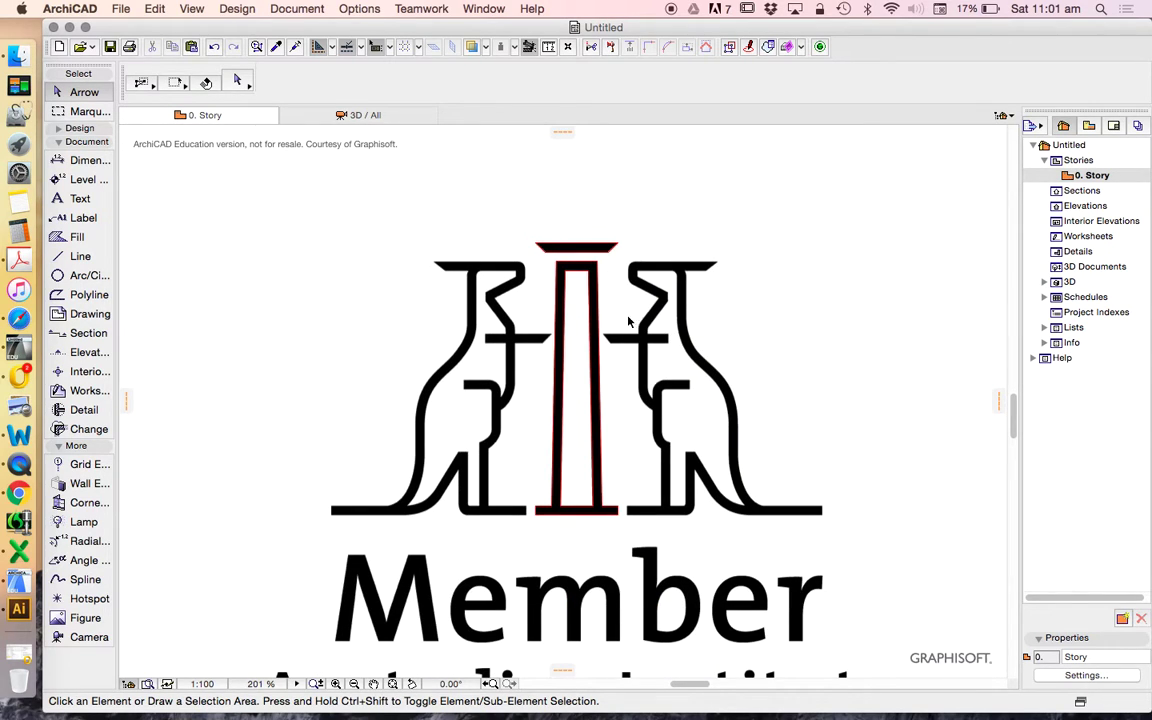
pyautogui.scroll(6, 508, 258)
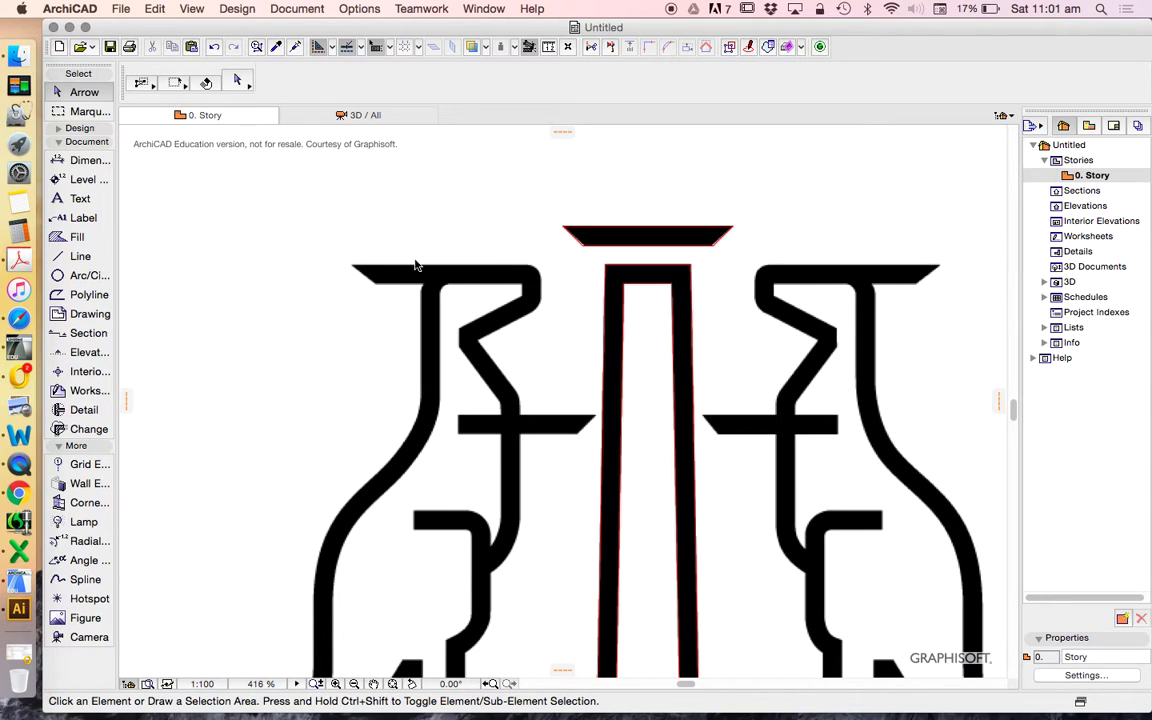
pyautogui.scroll(6, 522, 264)
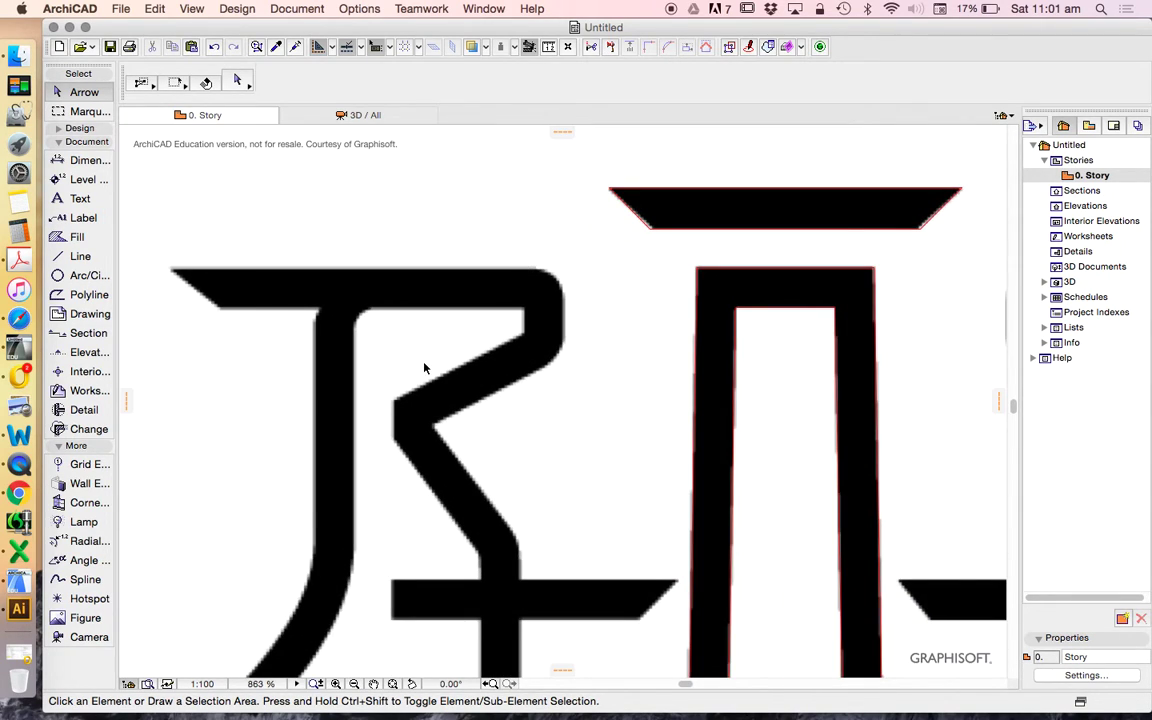
pyautogui.scroll(-6, 424, 368)
pyautogui.click(60, 256)
# Draw a line along the head's top edge and a vertical line up its right edge
pyautogui.scroll(8, 563, 354)
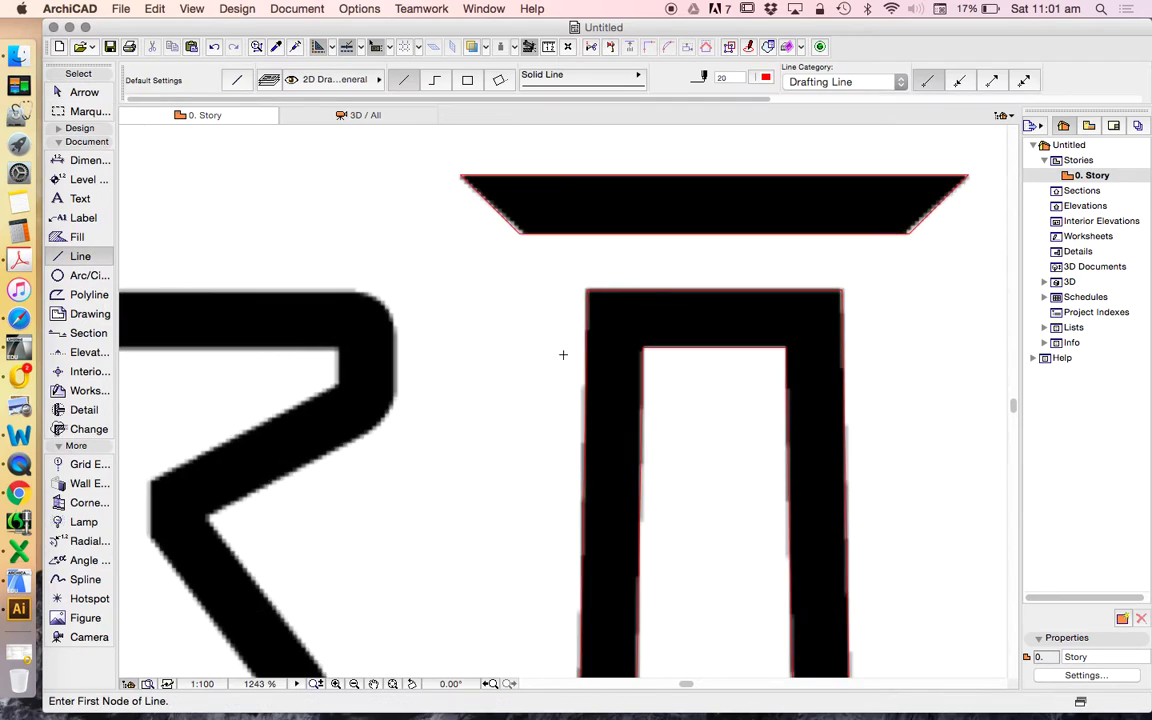
pyautogui.scroll(-8, 291, 363)
pyautogui.scroll(8, 517, 257)
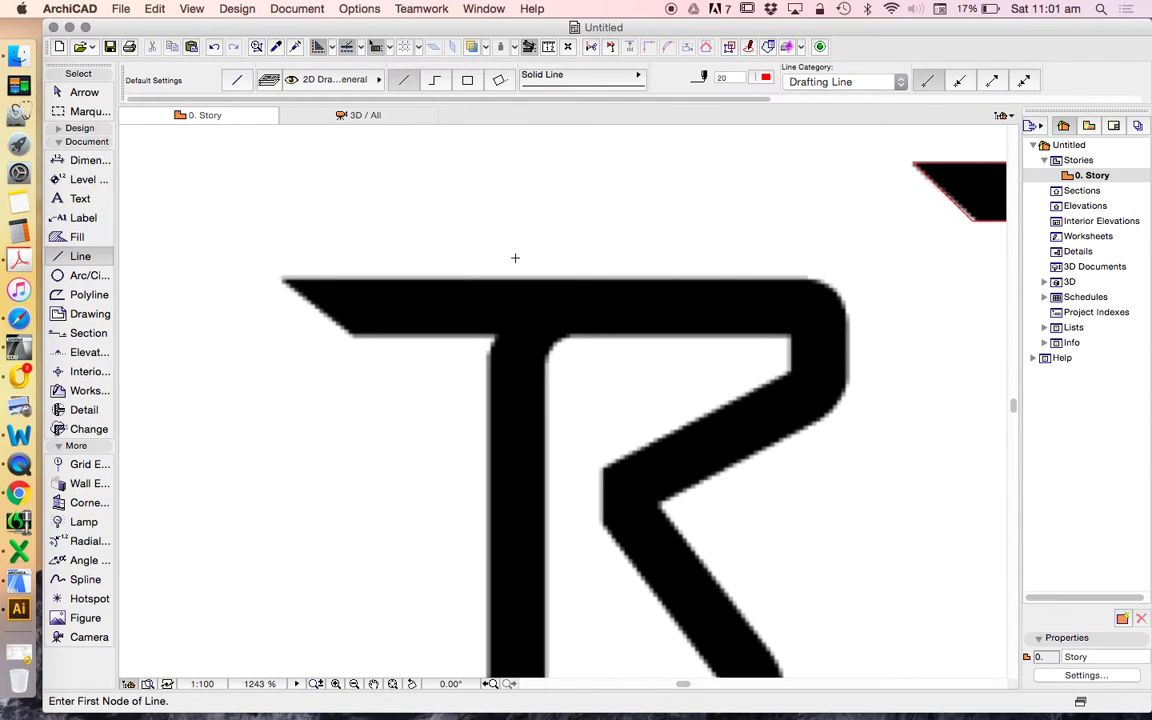
pyautogui.click(283, 280)
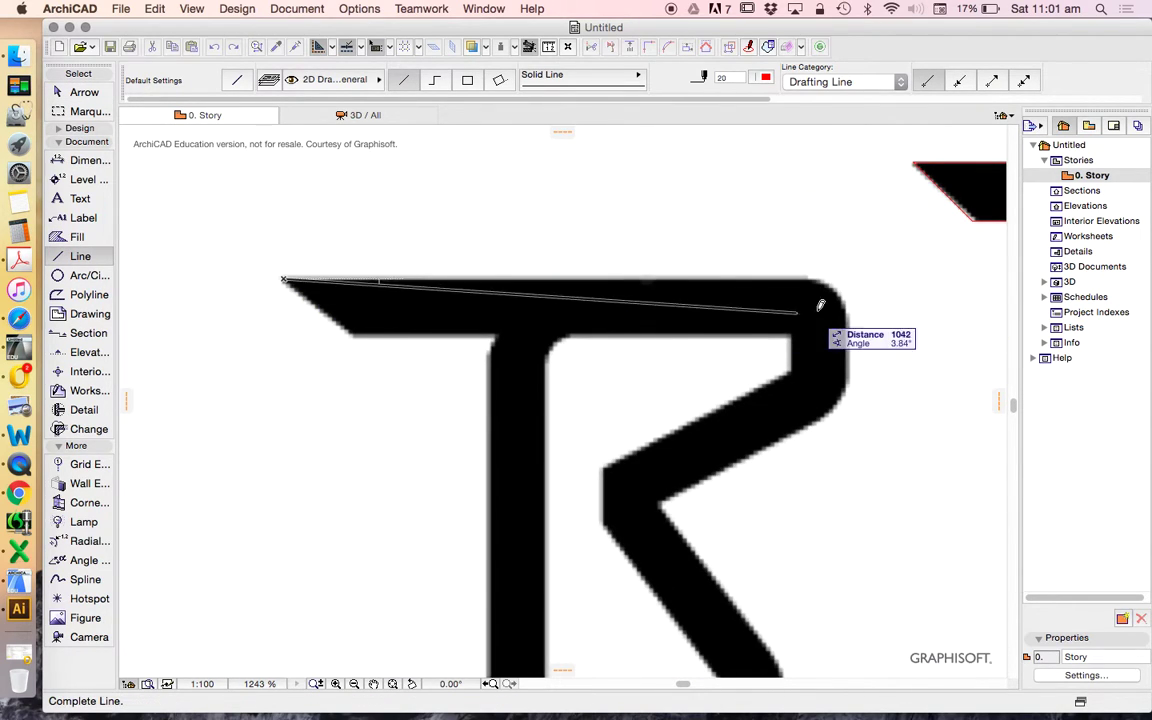
pyautogui.click(851, 253)
pyautogui.scroll(3, 845, 300)
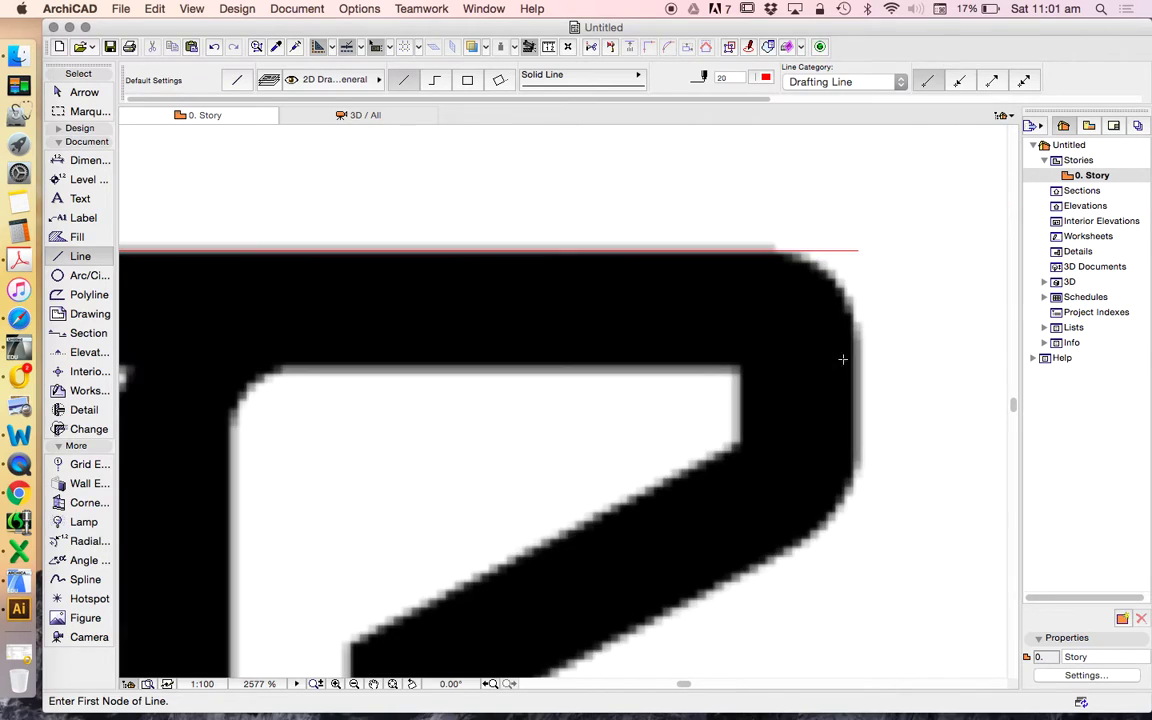
pyautogui.click(854, 505)
pyautogui.click(853, 203)
# Select both lines, open the Fillet/Chamfer settings, then cancel without applying and deselect
pyautogui.scroll(-4, 790, 310)
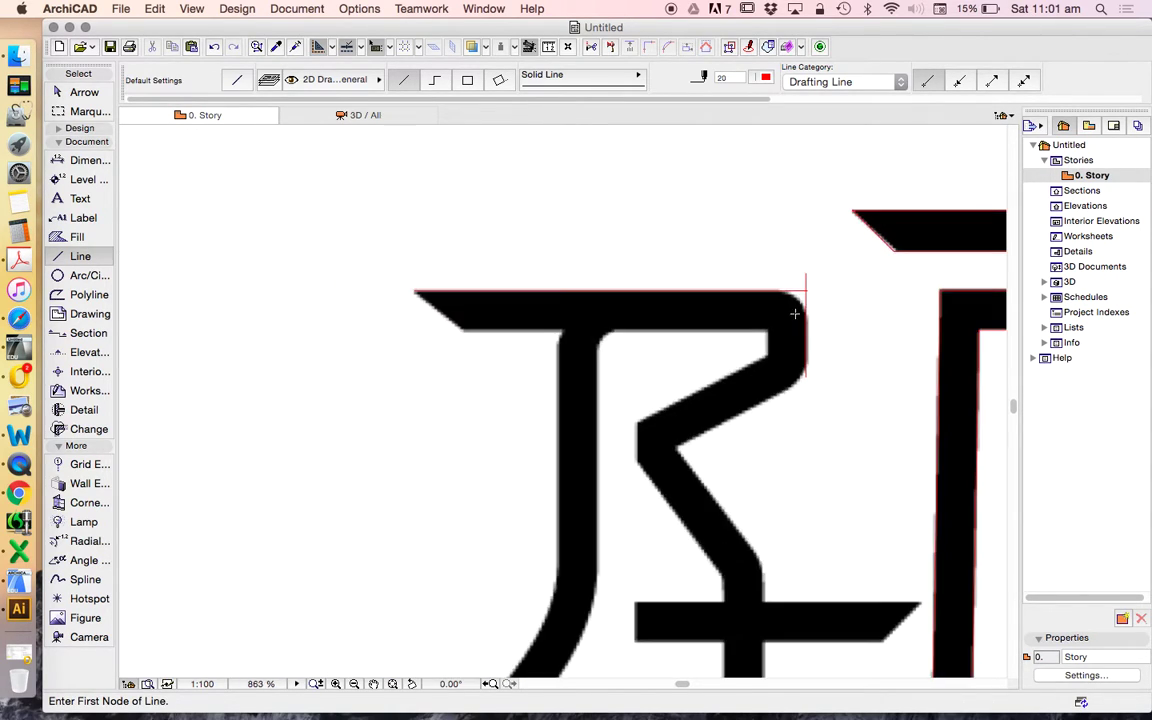
pyautogui.scroll(3, 795, 314)
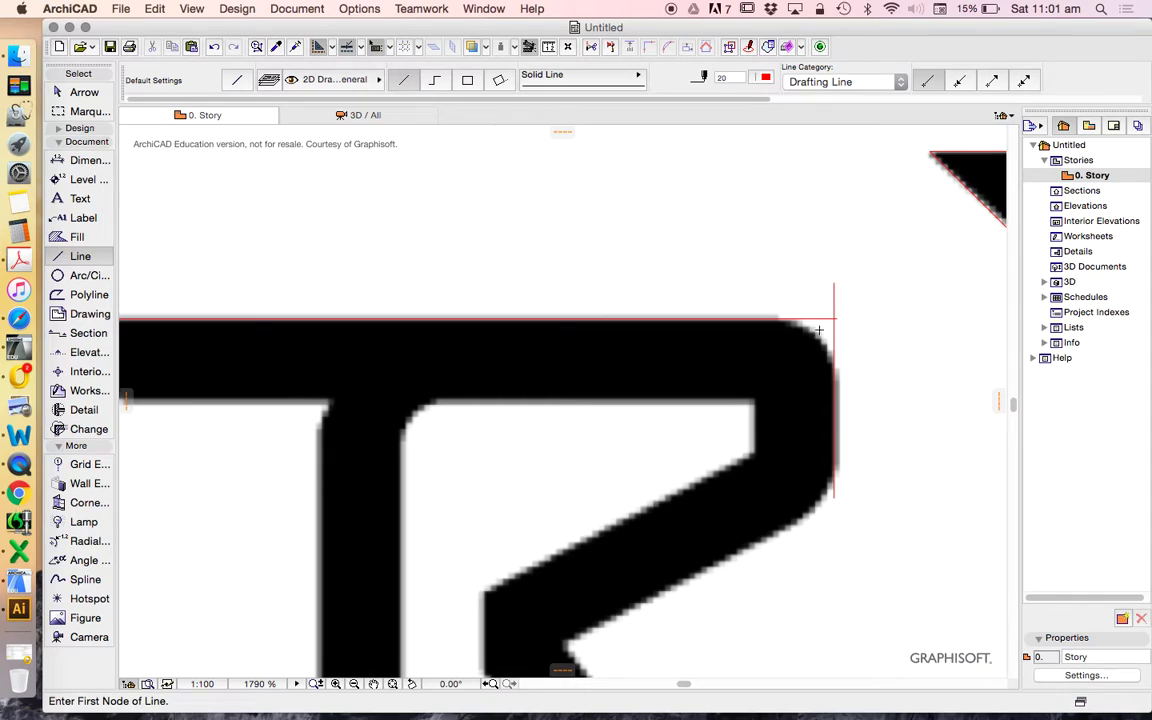
pyautogui.press('super+a')
pyautogui.hscroll(2, 708, 304)
pyautogui.scroll(-1, 708, 304)
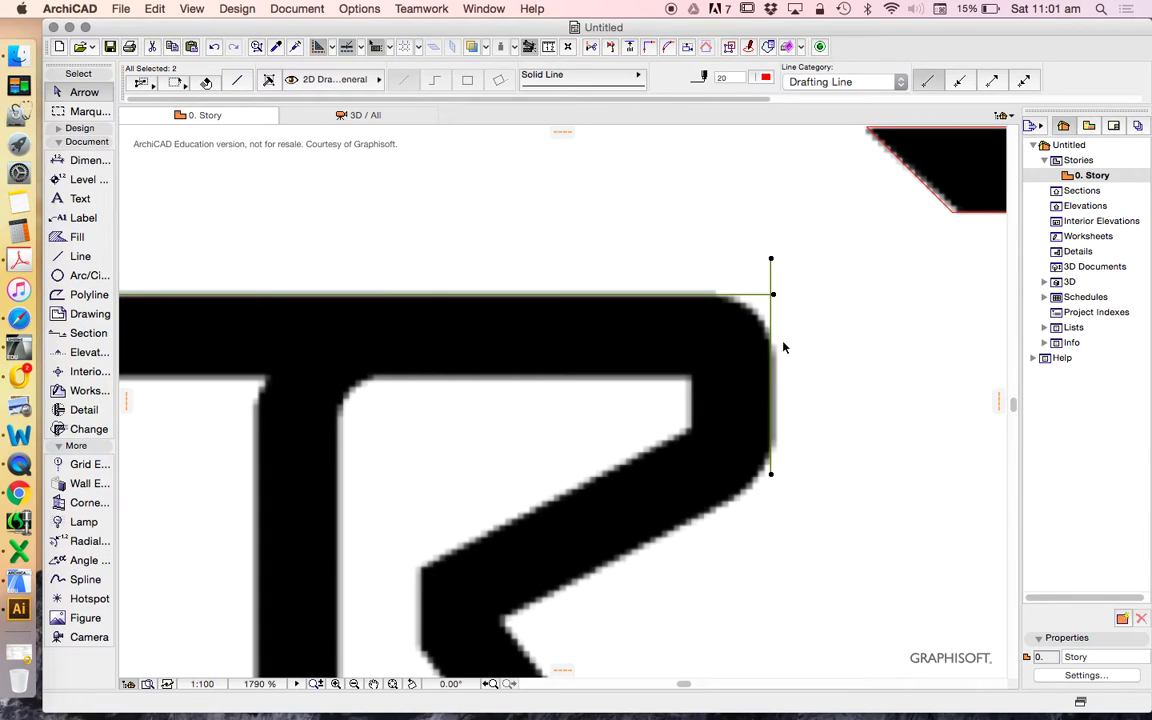
pyautogui.click(668, 48)
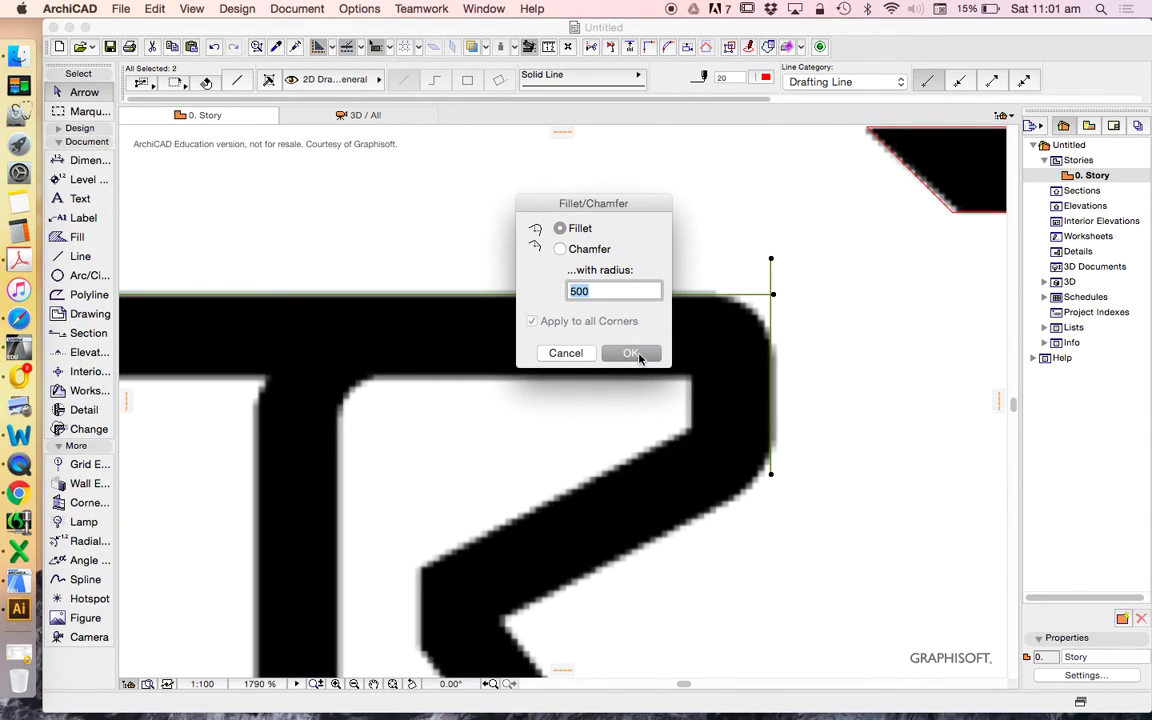
pyautogui.press('Escape')
pyautogui.click(384, 477)
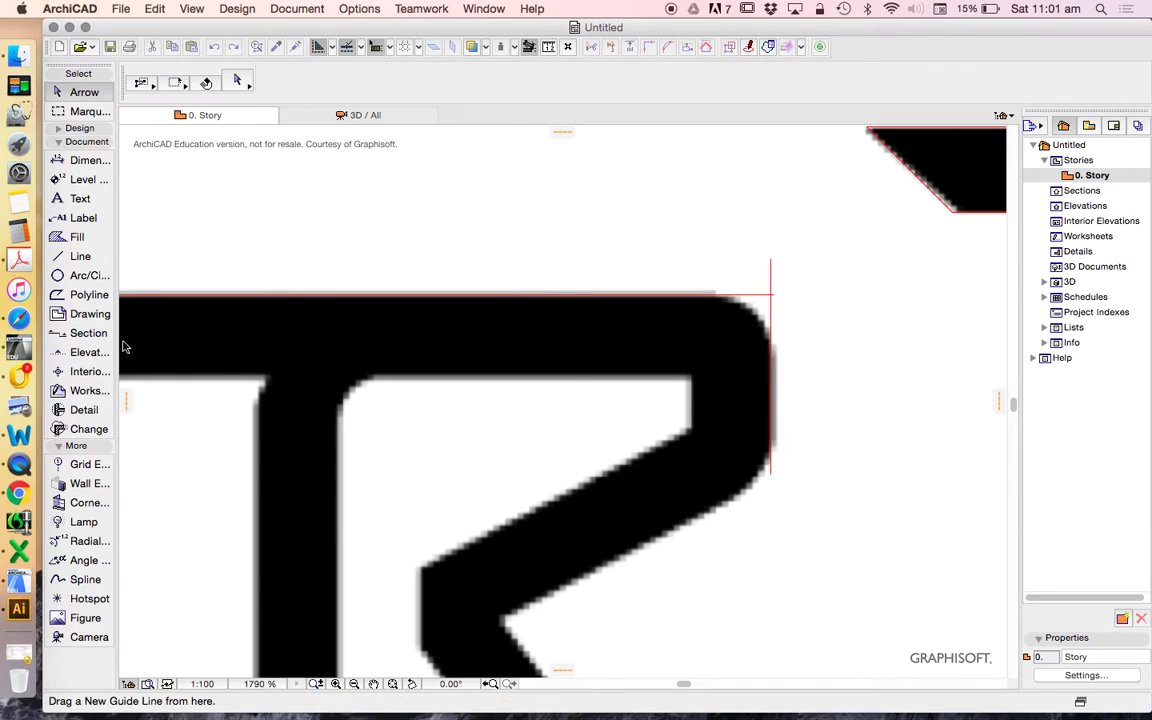
pyautogui.click(80, 256)
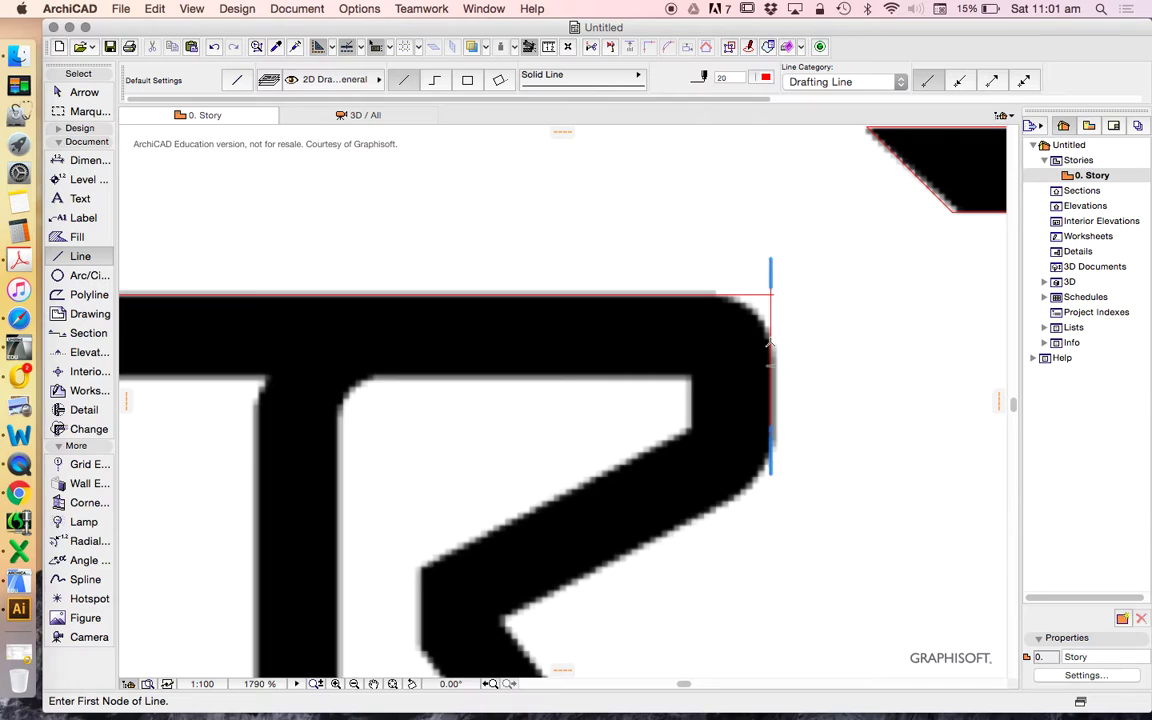
# Draw a roughly 80-long measuring line at the corner, then select the vertical and top edge lines
pyautogui.click(770, 346)
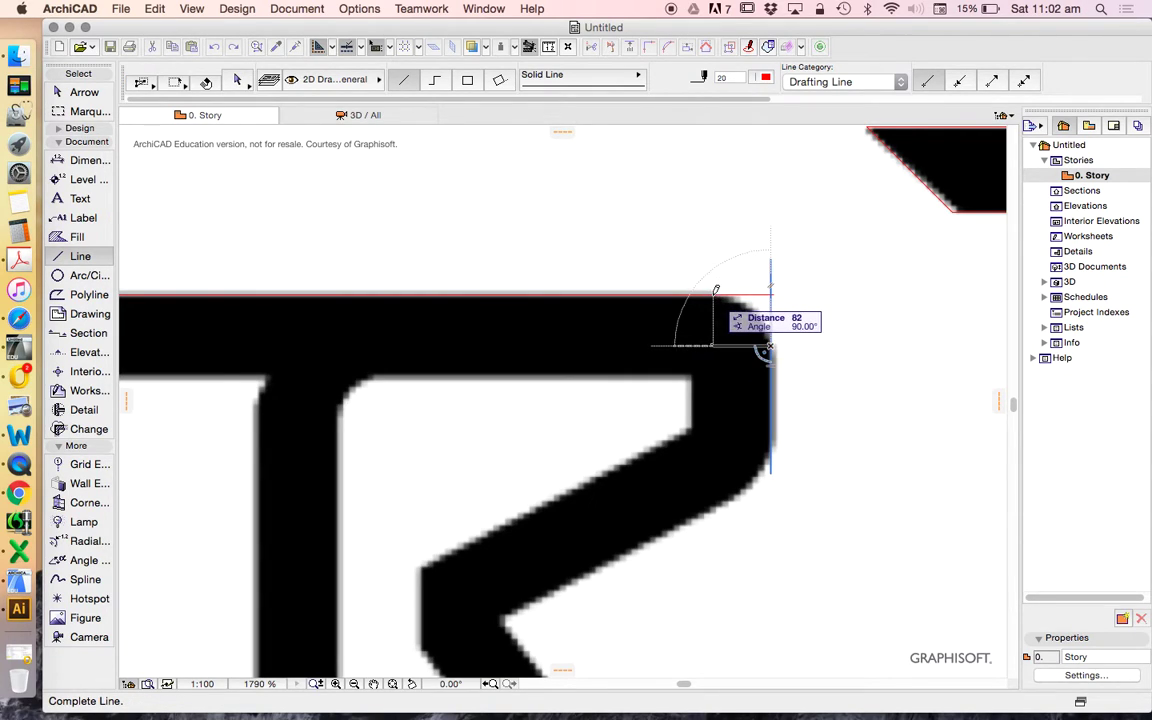
pyautogui.click(776, 321)
pyautogui.click(771, 308)
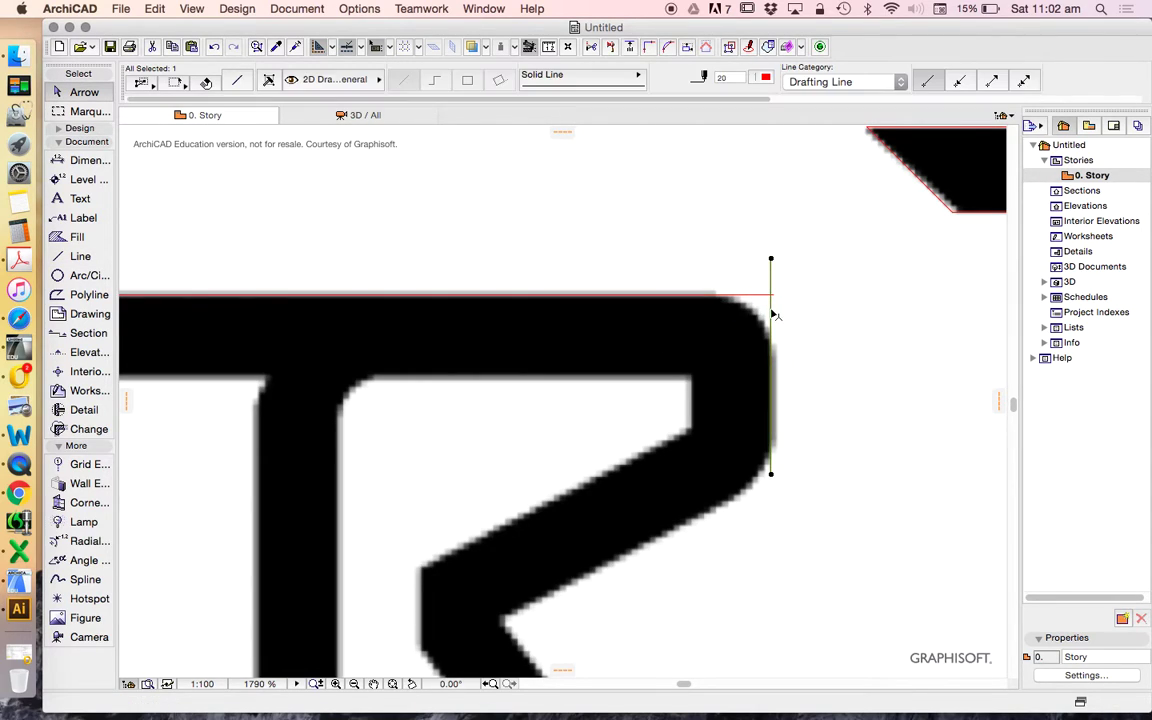
pyautogui.keyDown('shift'); pyautogui.click(762, 302); pyautogui.keyUp('shift')
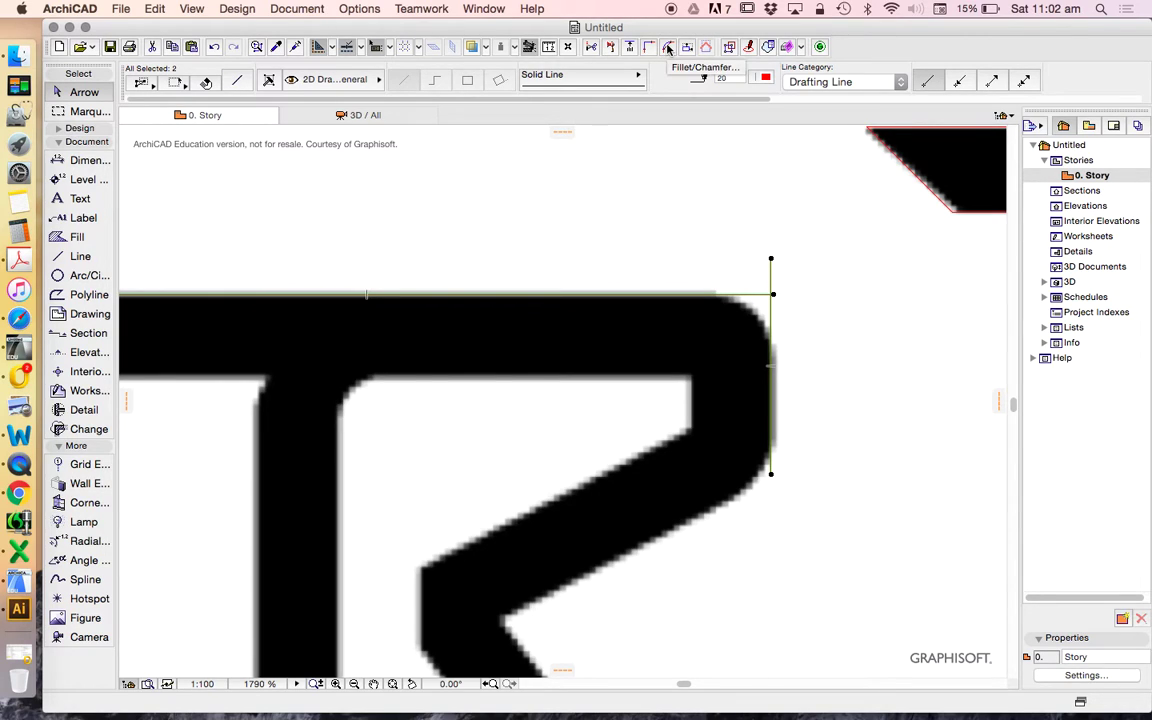
# Fillet the two selected edge lines with an 80 radius via Edit > Reshape > Fillet/Chamfer
pyautogui.click(152, 8)
pyautogui.moveTo(250, 326)
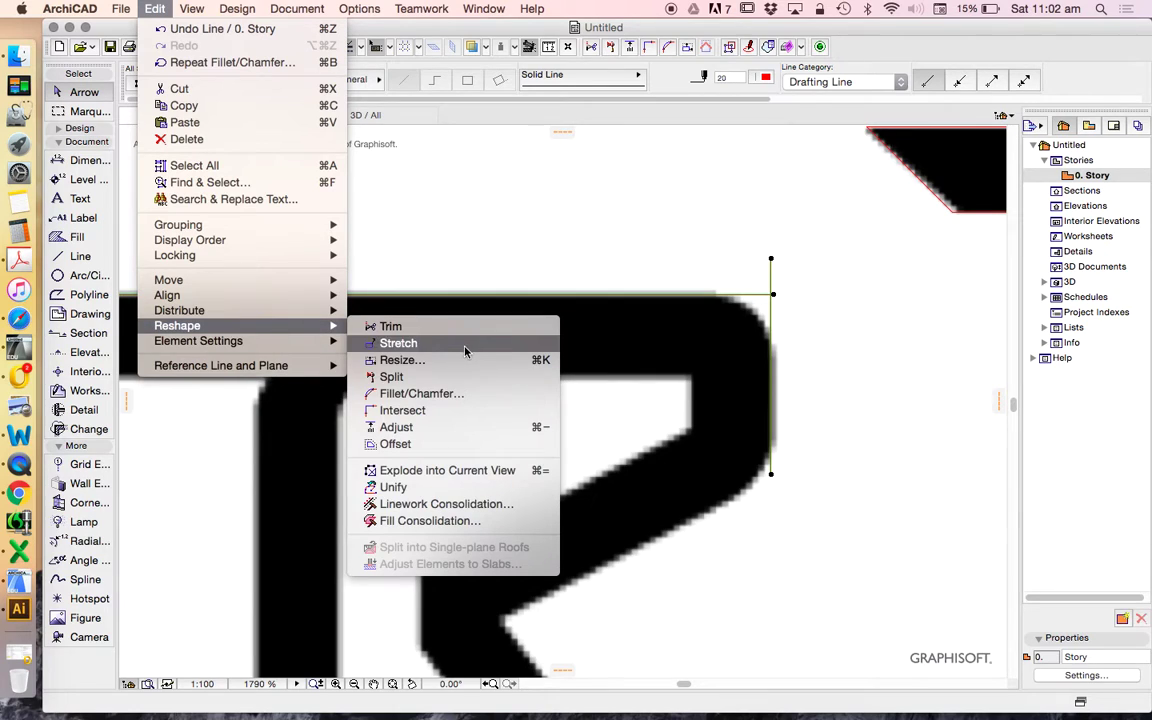
pyautogui.click(443, 394)
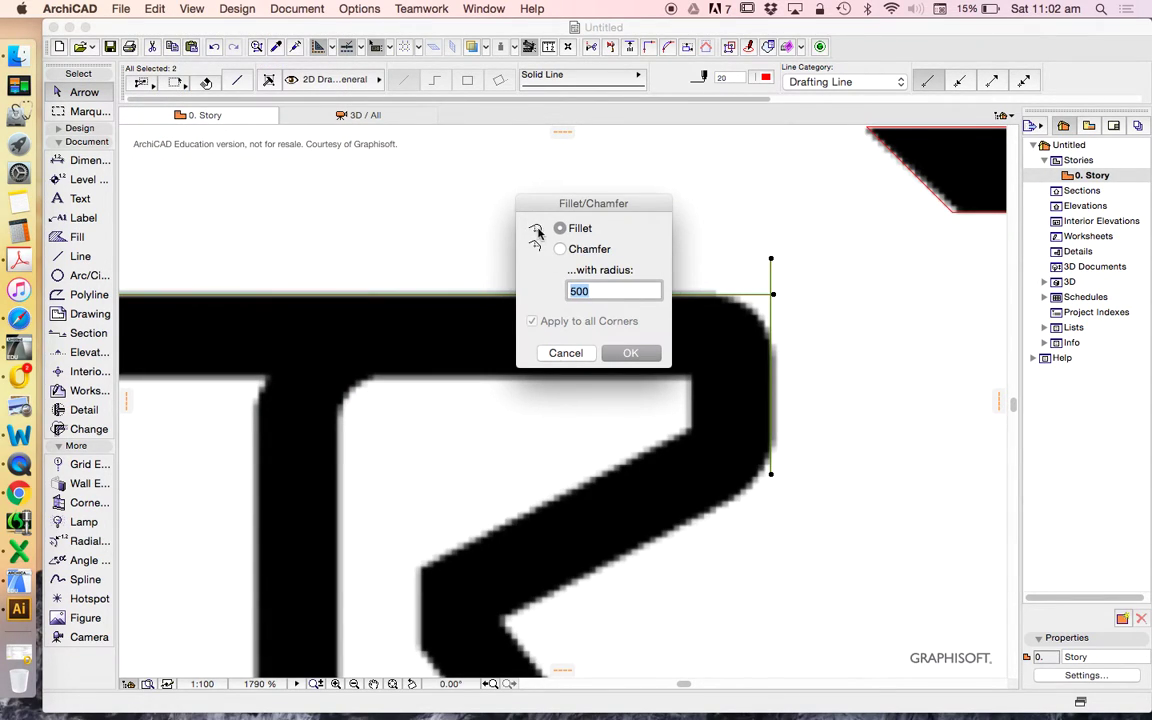
pyautogui.write('80')
pyautogui.click(631, 354)
# Check the new corner arc and edge lines by selecting them, then clear the selection
pyautogui.scroll(-3, 661, 314)
pyautogui.scroll(1, 707, 337)
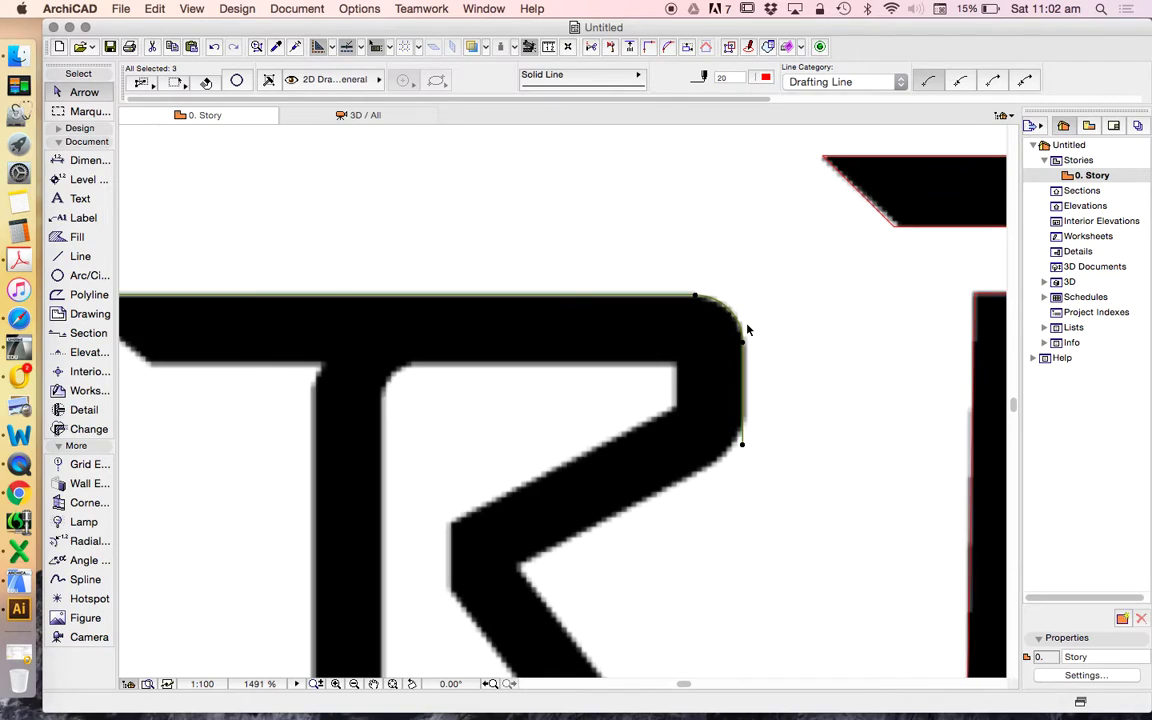
pyautogui.click(746, 318)
pyautogui.scroll(4, 740, 310)
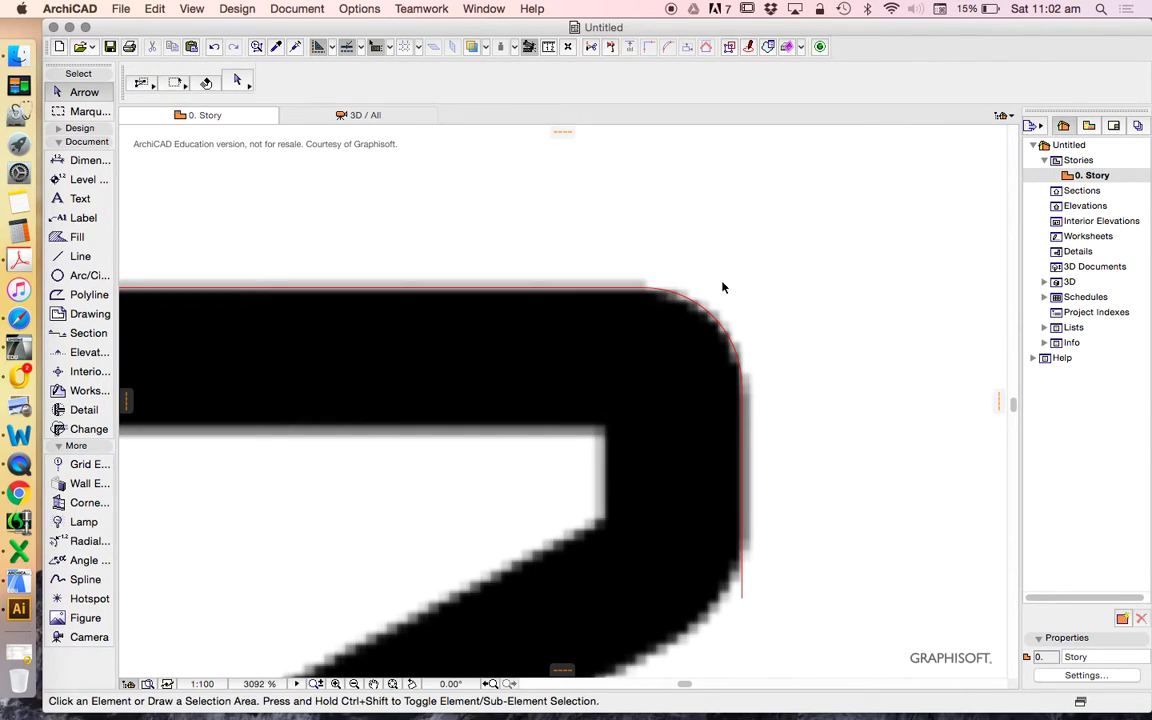
pyautogui.click(615, 284)
pyautogui.click(742, 395)
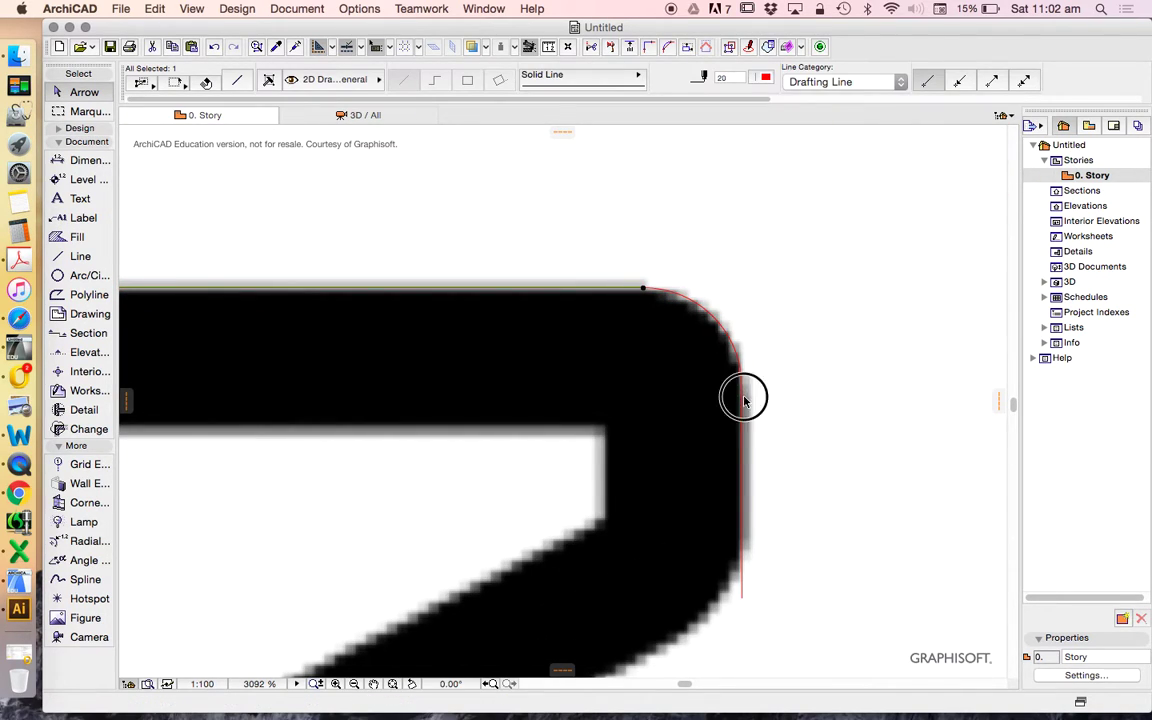
pyautogui.click(688, 308)
pyautogui.scroll(-3, 710, 266)
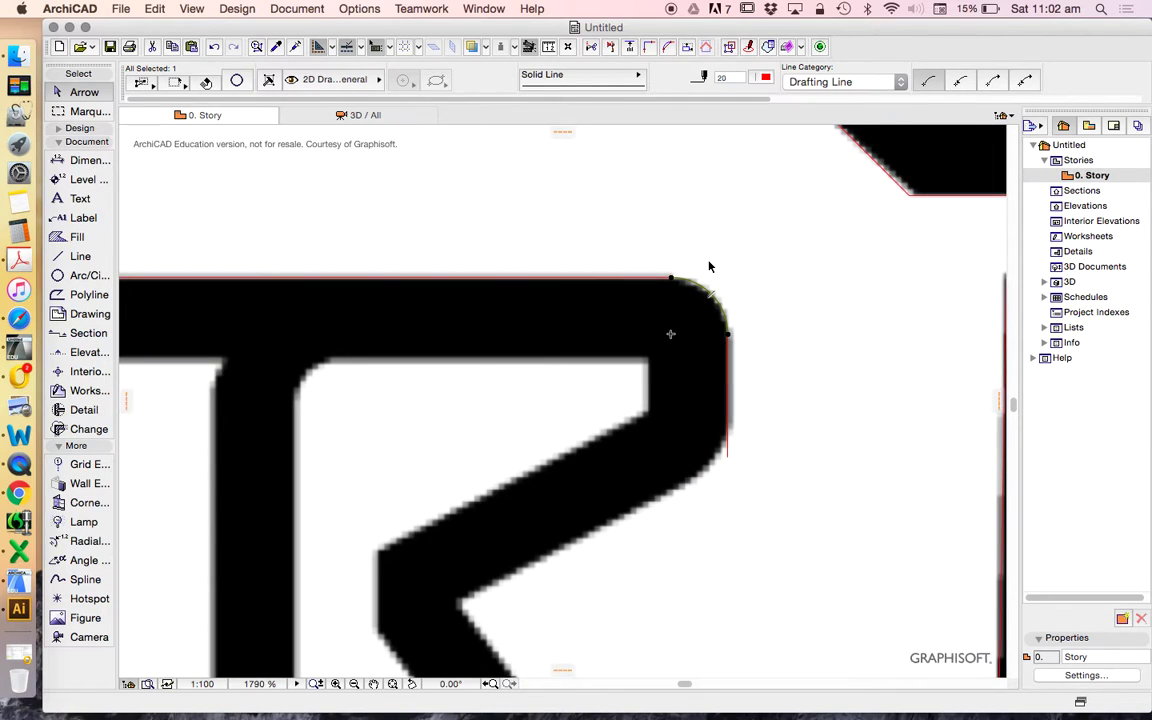
pyautogui.click(709, 266)
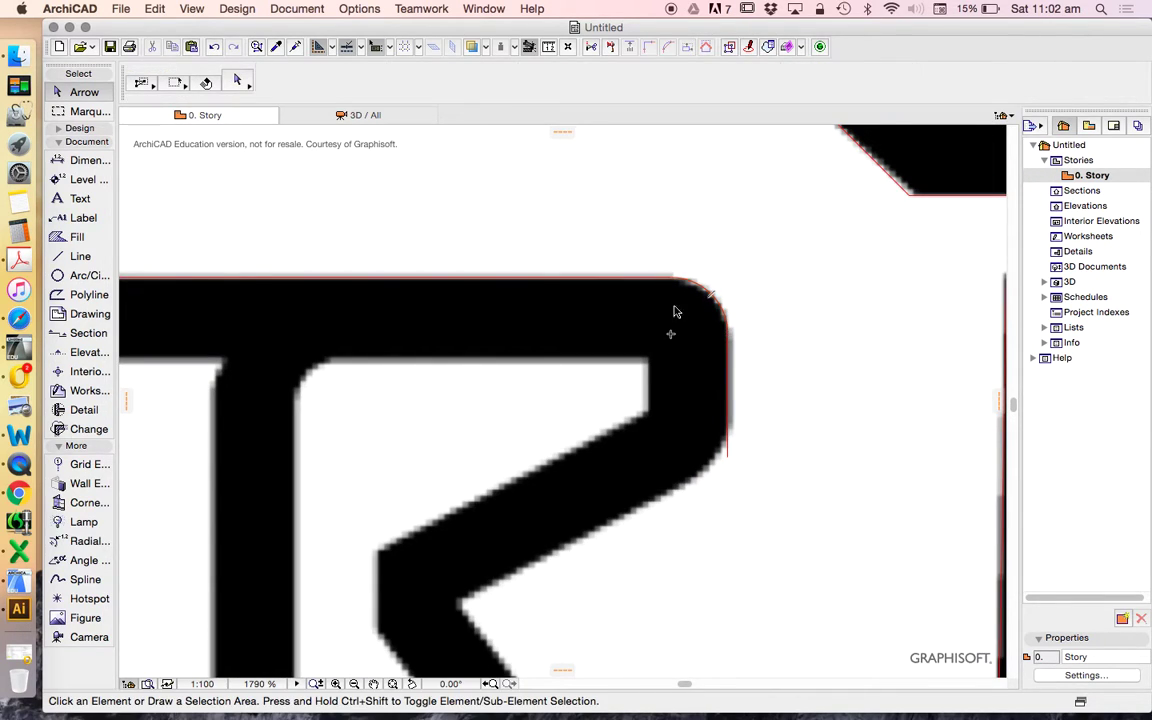
pyautogui.scroll(-10, 612, 239)
pyautogui.scroll(2, 689, 319)
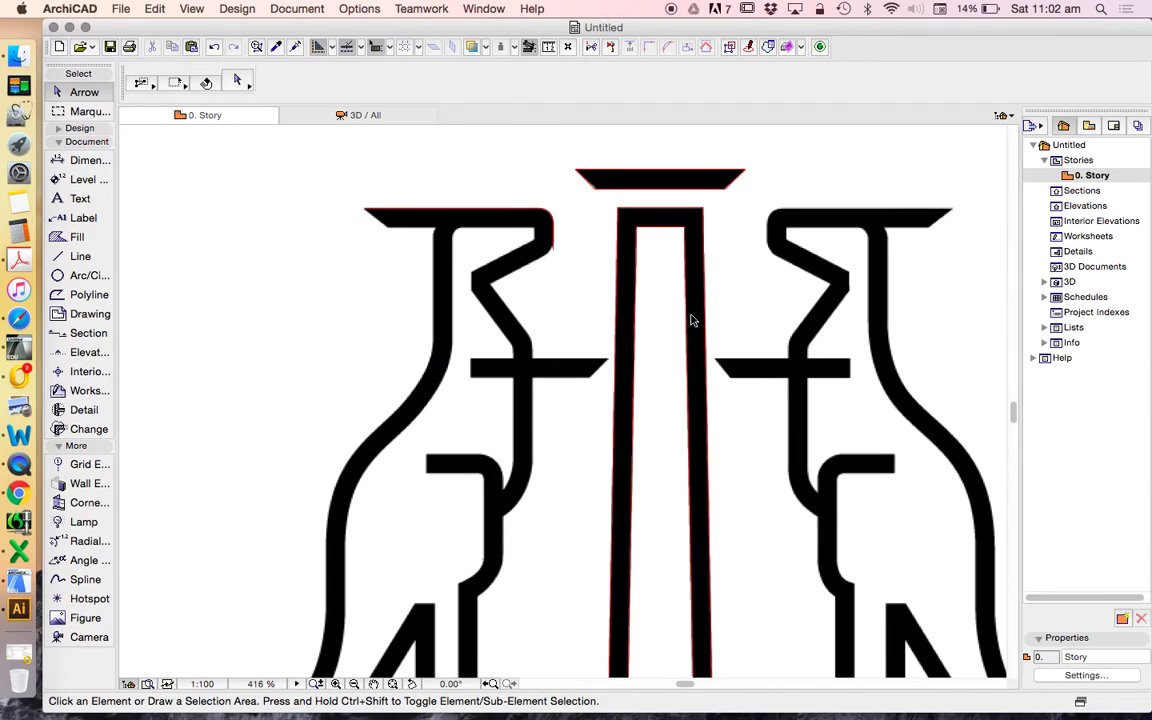
# With the Line tool, draw a short vertical line down the kangaroo's back edge
pyautogui.click(74, 256)
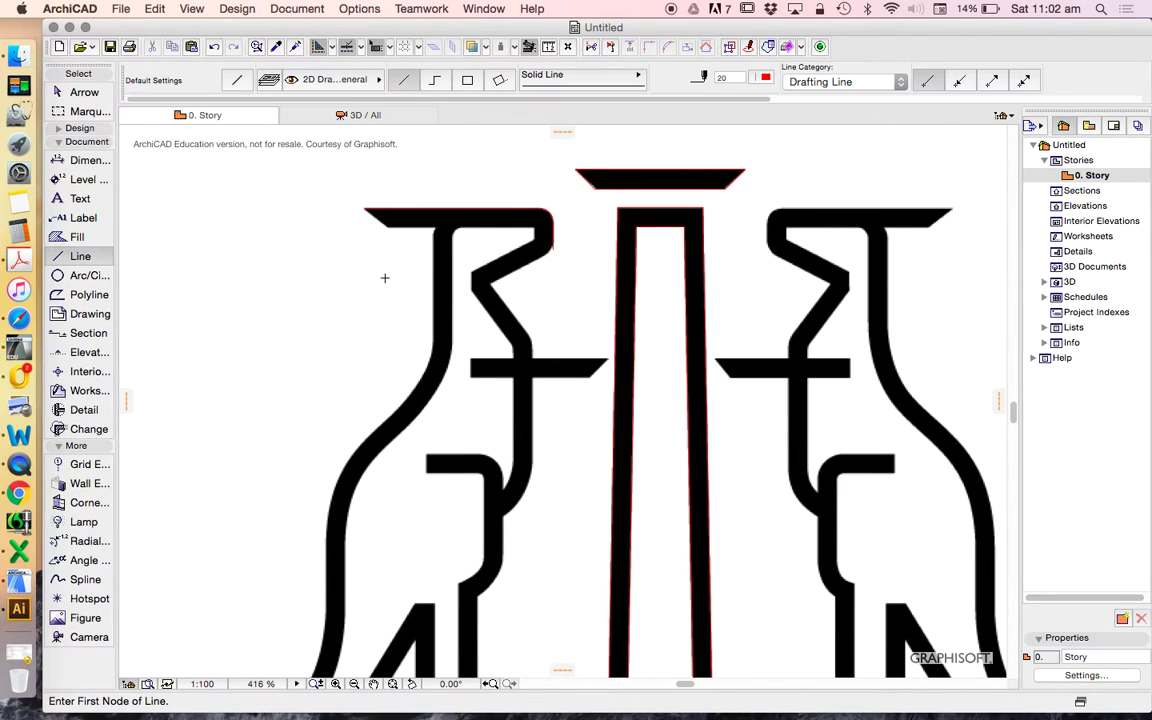
pyautogui.scroll(-3, 386, 275)
pyautogui.scroll(3, 676, 252)
pyautogui.scroll(-3, 700, 308)
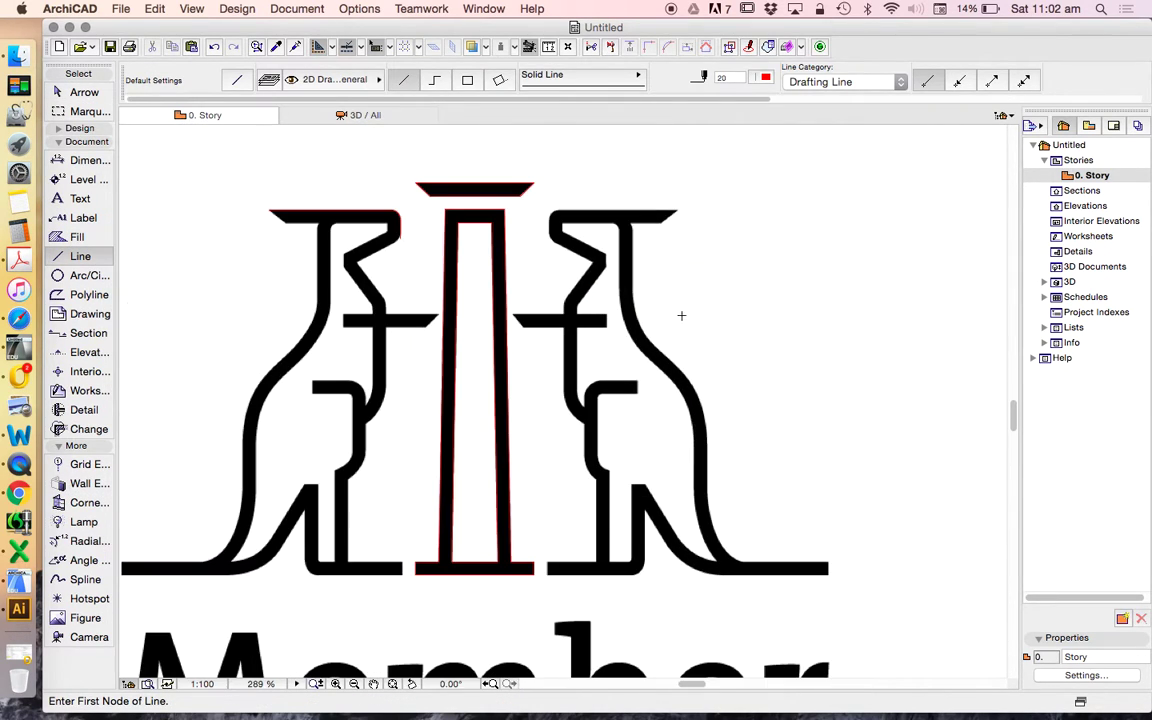
pyautogui.scroll(3, 730, 390)
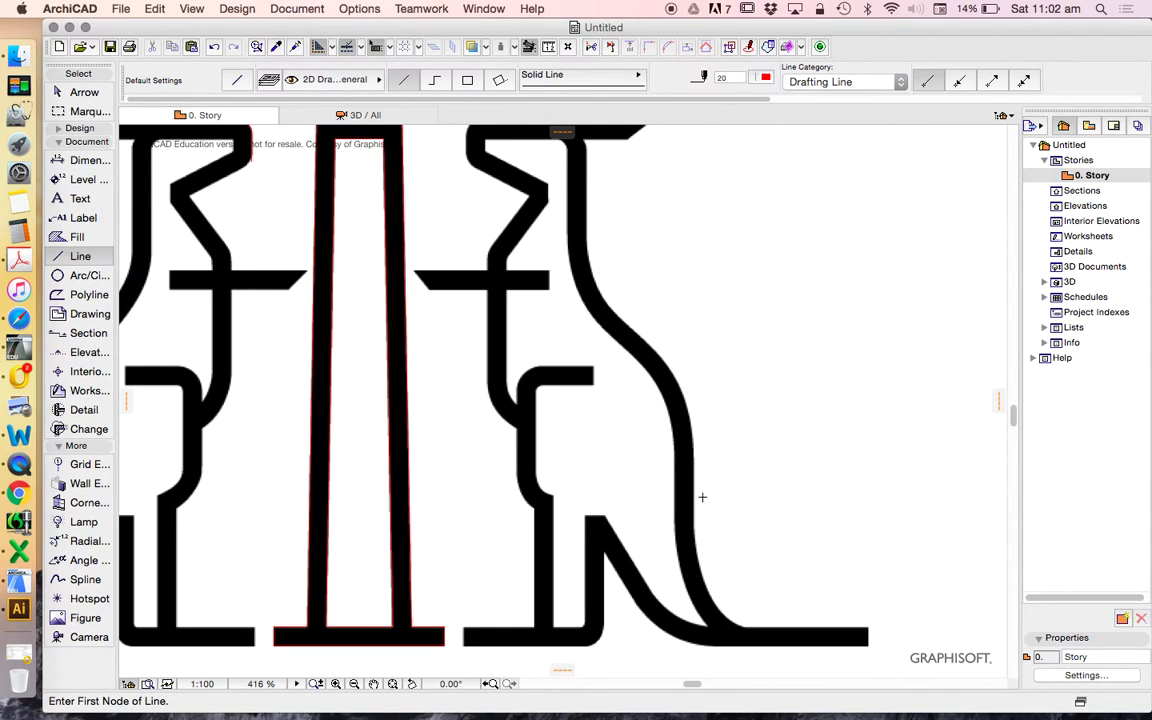
pyautogui.scroll(5, 702, 498)
pyautogui.click(684, 400)
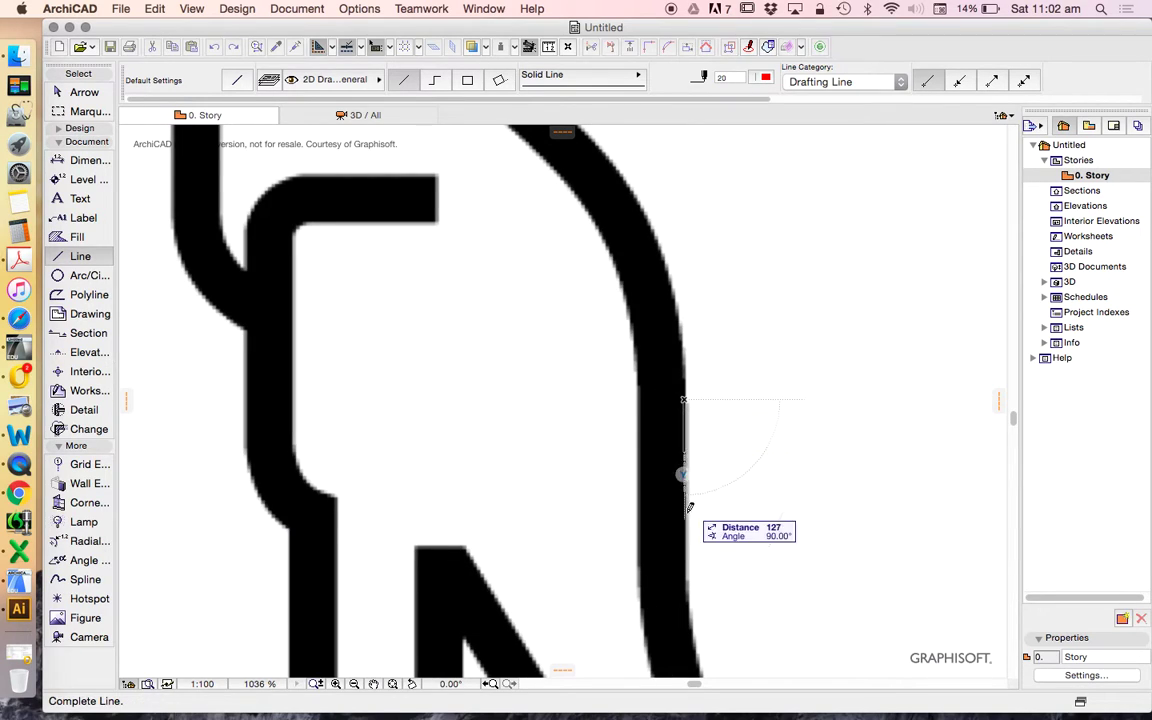
pyautogui.click(686, 578)
pyautogui.scroll(-6, 738, 378)
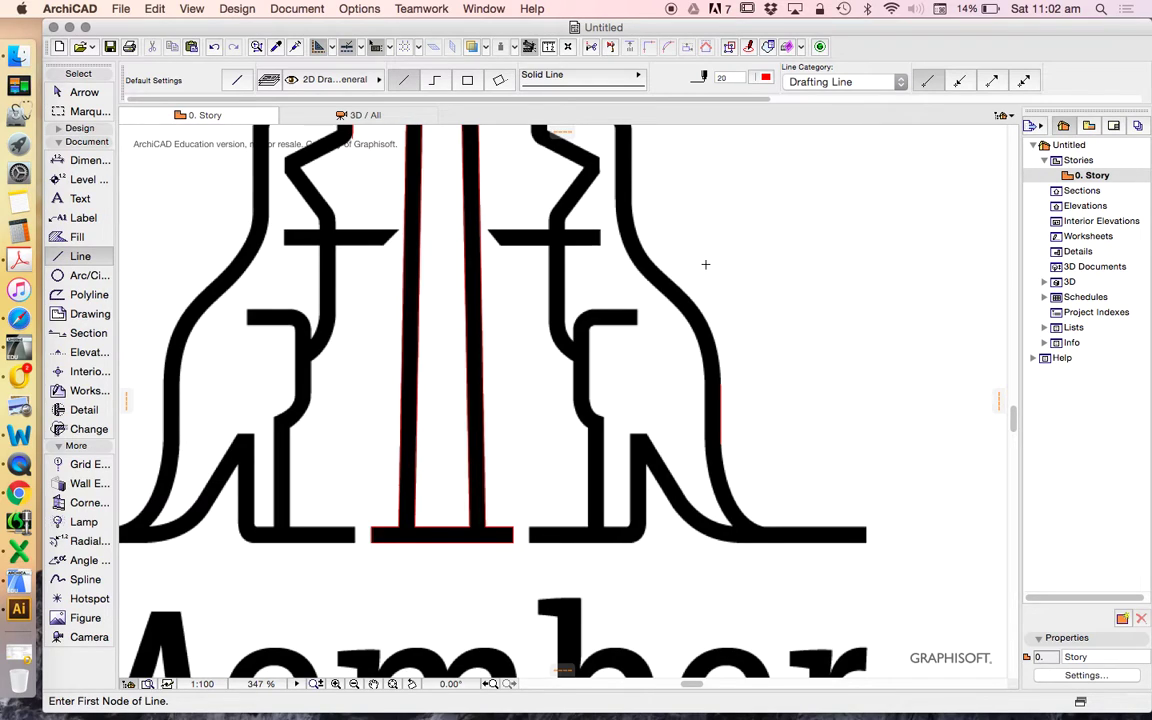
pyautogui.scroll(3, 705, 260)
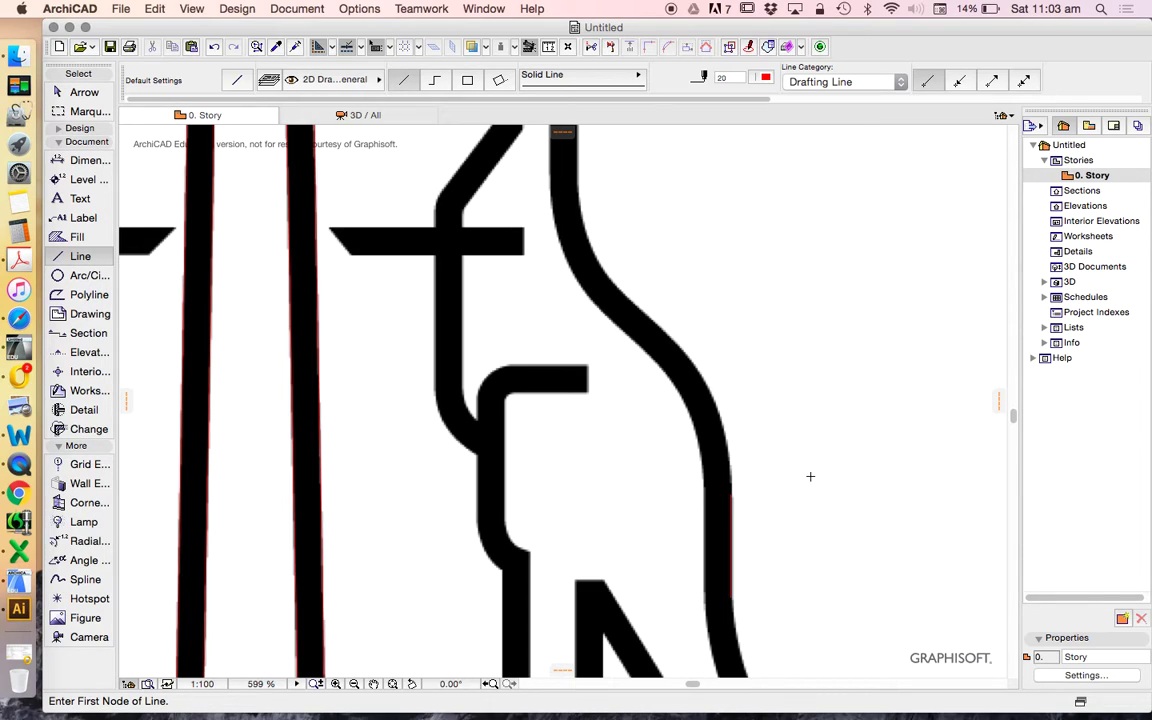
# Draw three connected line segments following the back's curve up toward the head
pyautogui.click(734, 496)
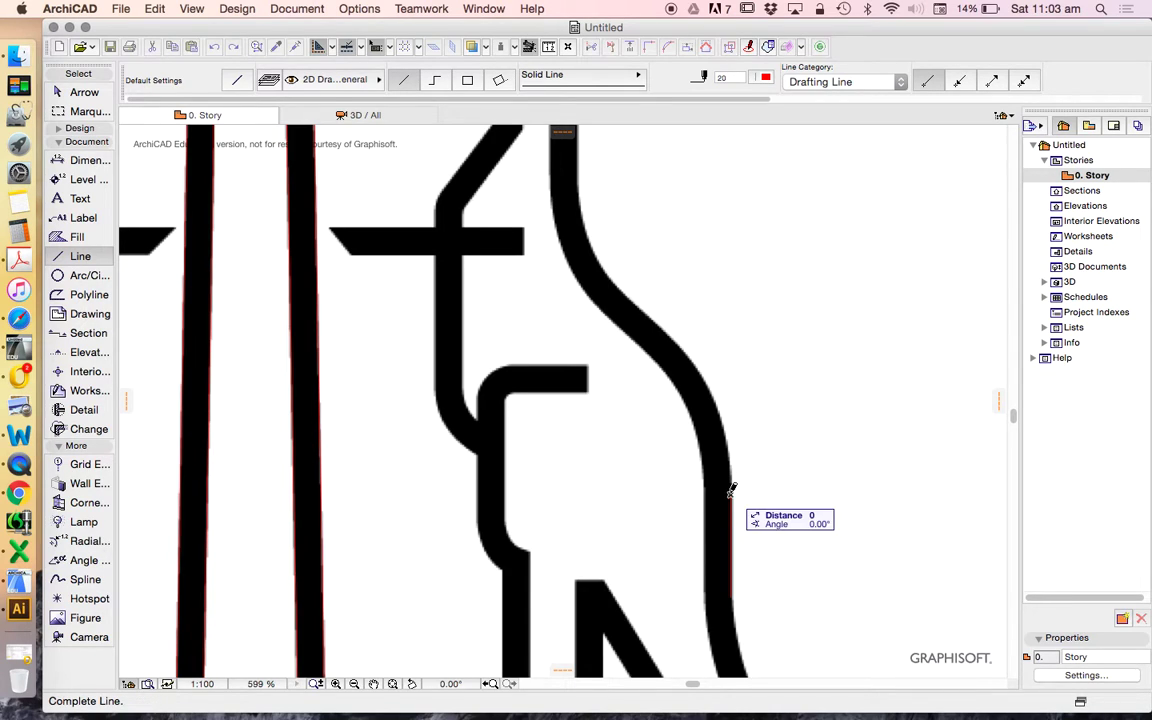
pyautogui.scroll(2, 766, 411)
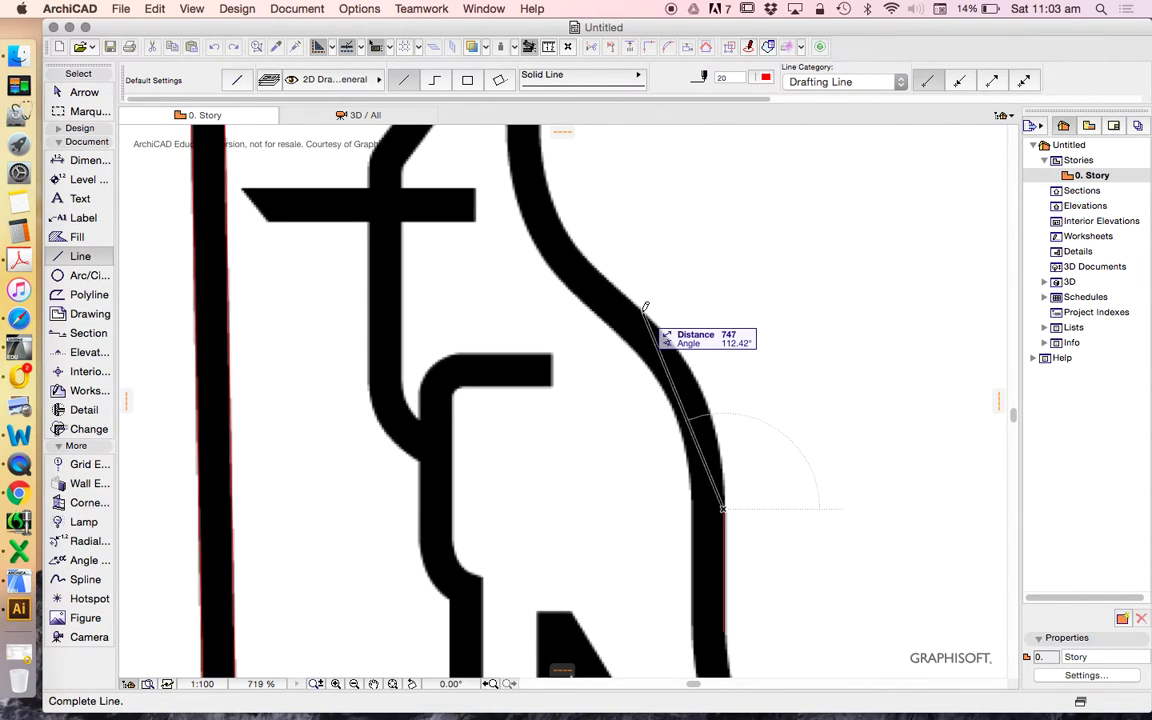
pyautogui.click(645, 307)
pyautogui.click(645, 307)
pyautogui.scroll(3, 620, 248)
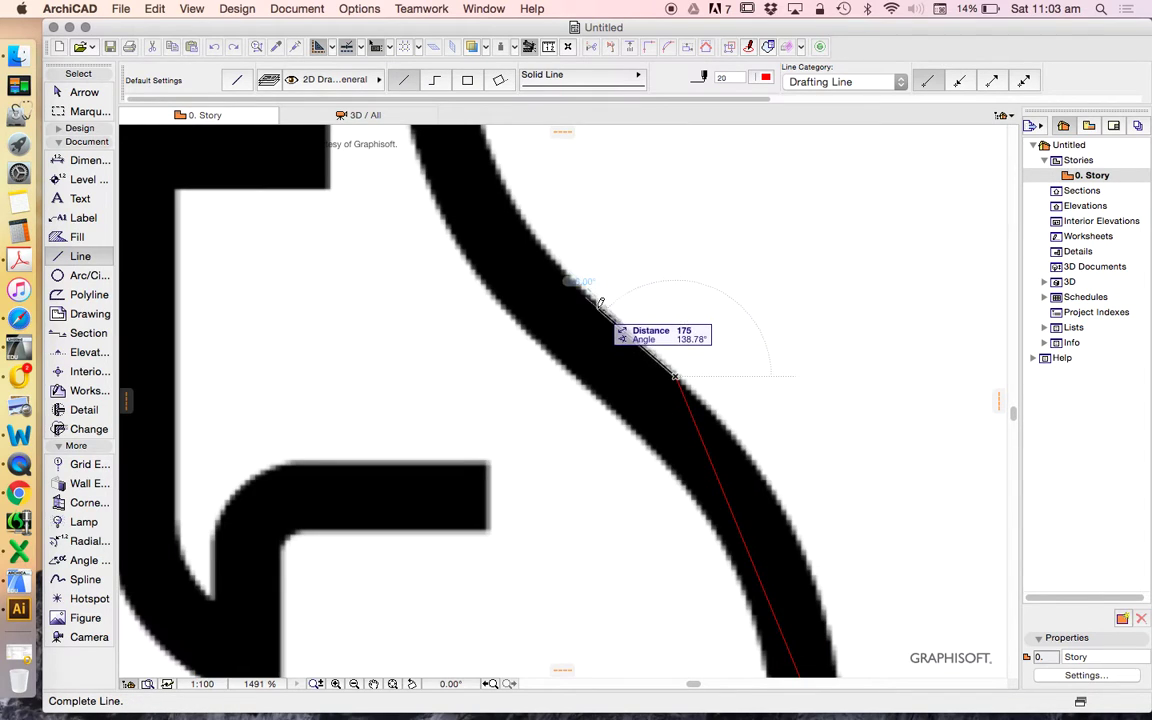
pyautogui.click(595, 305)
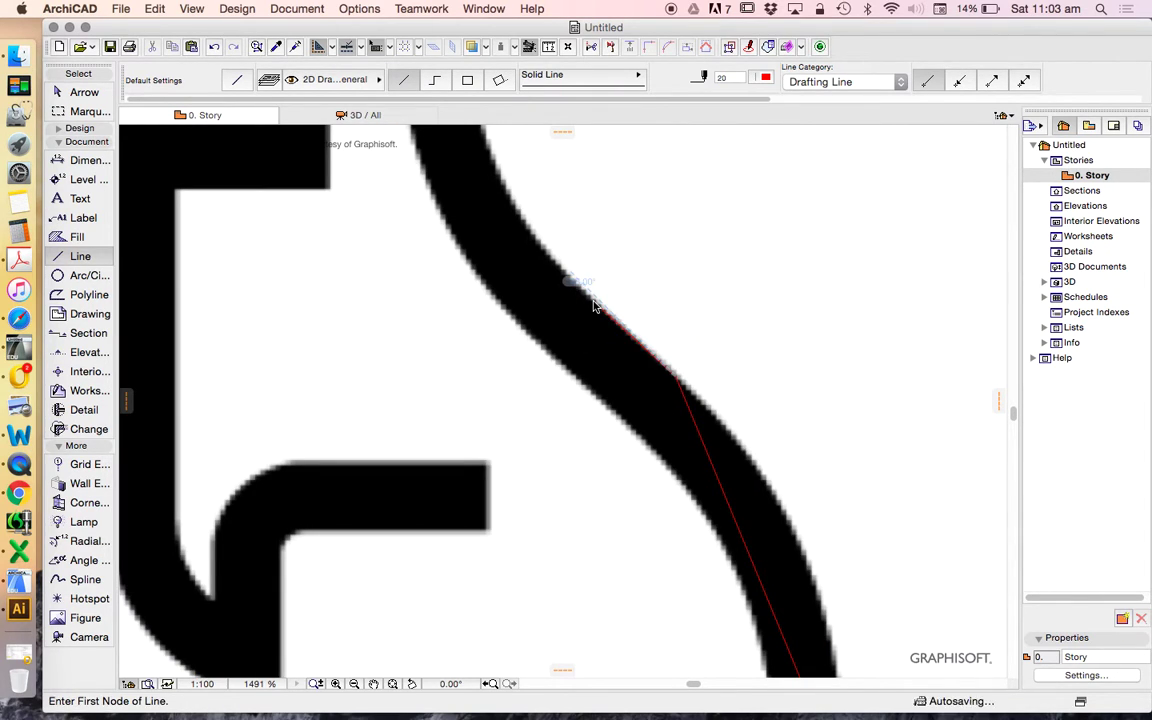
pyautogui.click(595, 305)
pyautogui.scroll(-3, 650, 400)
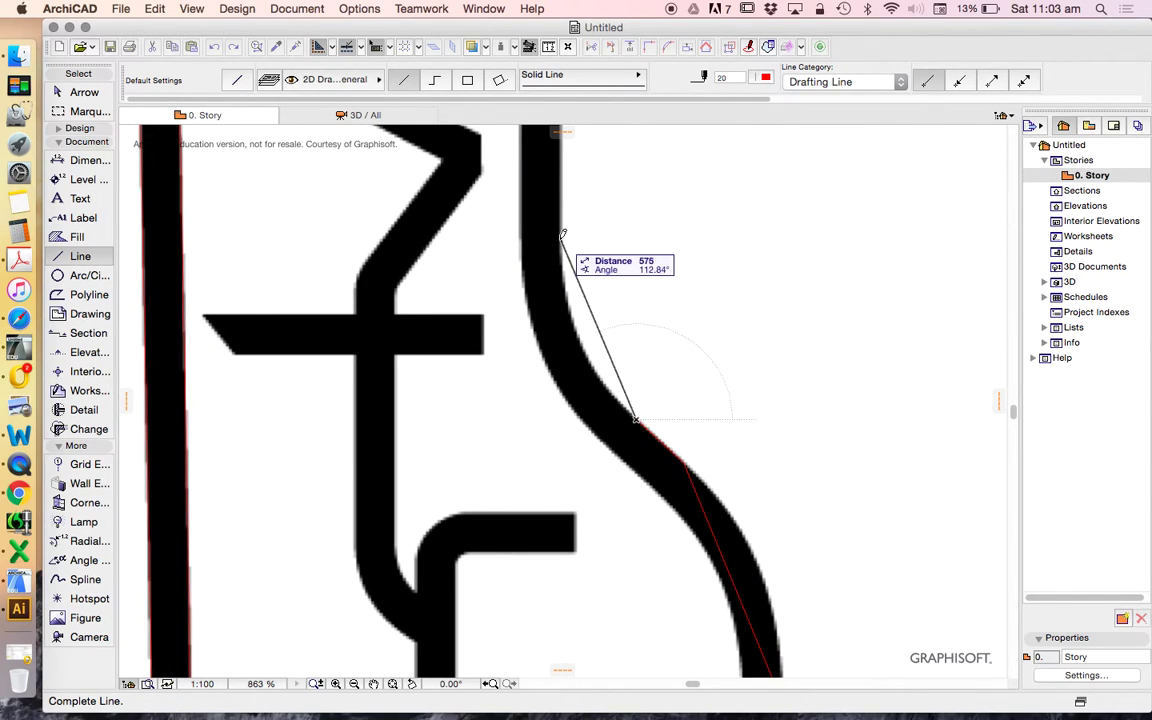
pyautogui.click(562, 234)
pyautogui.scroll(-3, 579, 226)
# Bend the middle back line into an arc with Curve Edge, matching the back's bulge
pyautogui.scroll(2, 664, 329)
pyautogui.press('Escape')
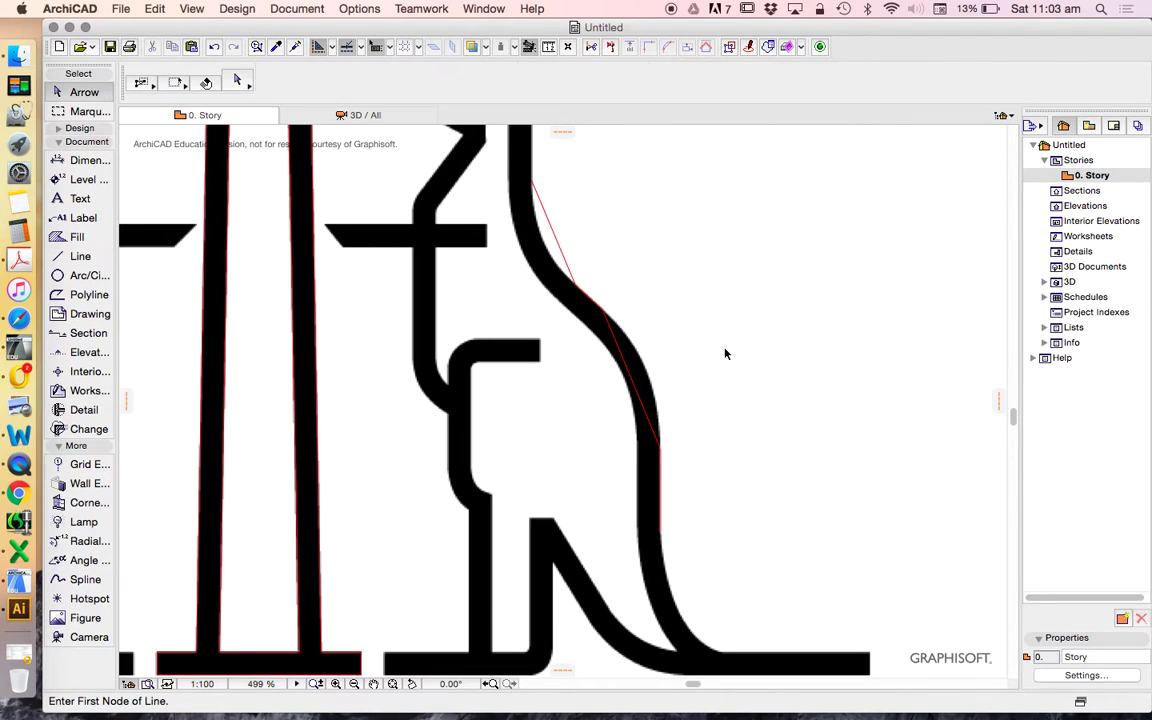
pyautogui.scroll(2, 726, 353)
pyautogui.click(607, 431)
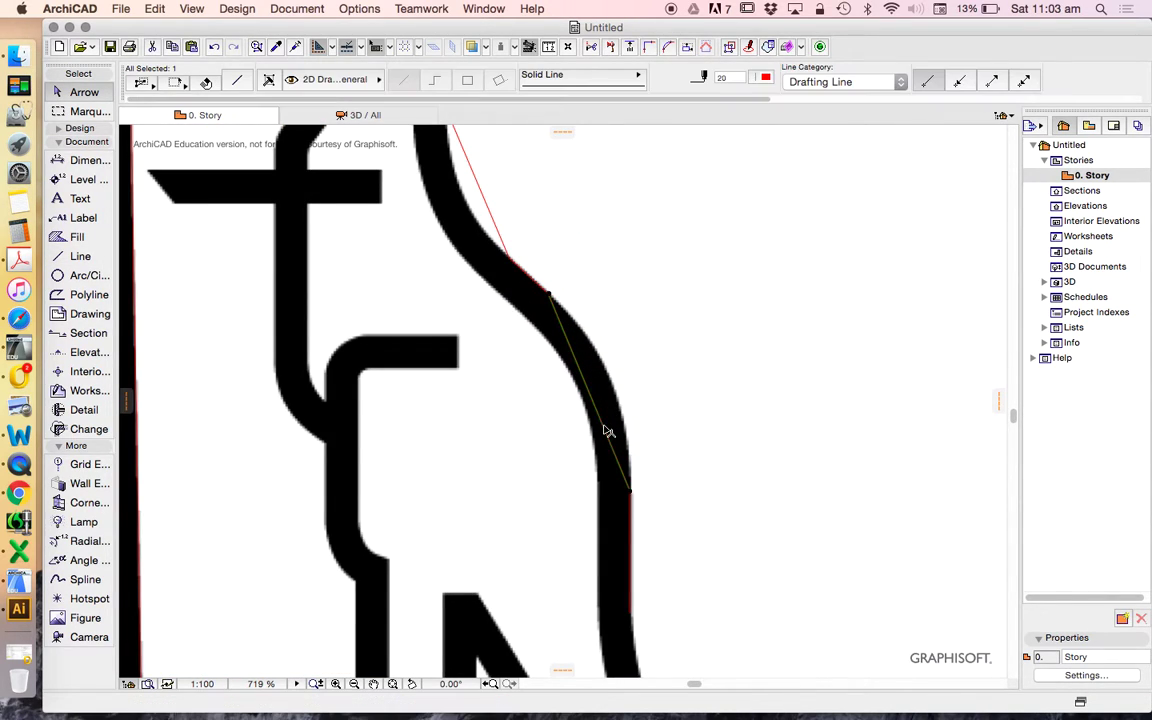
pyautogui.click(593, 402)
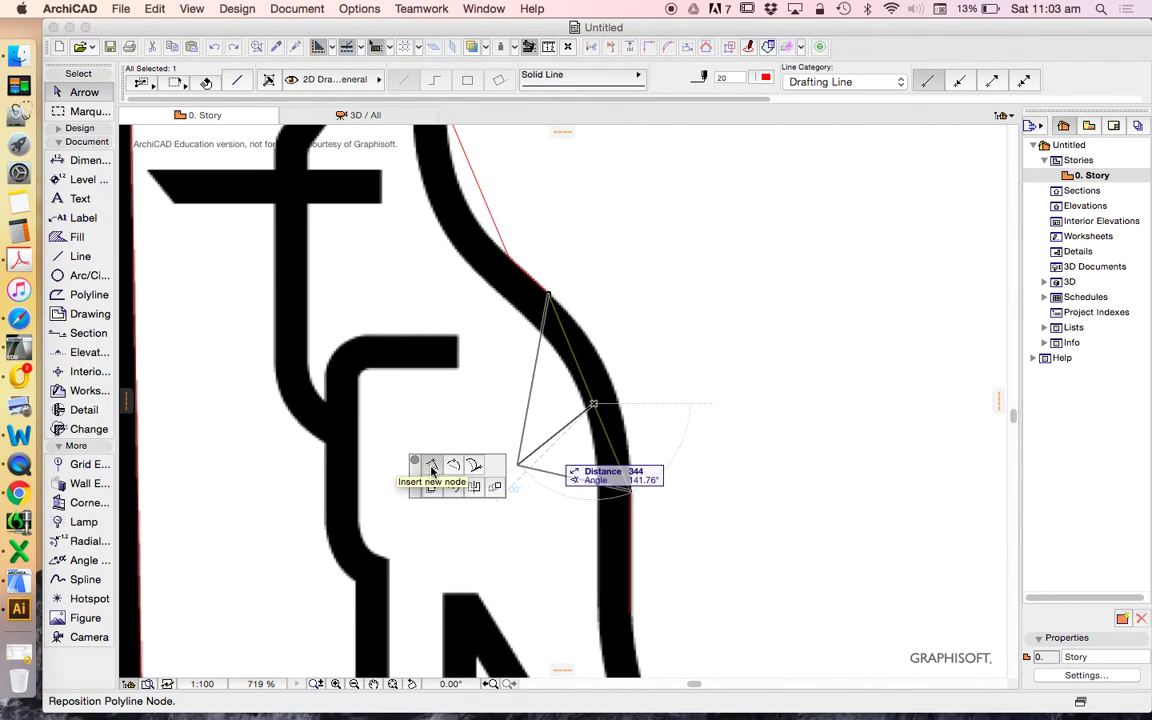
pyautogui.click(453, 468)
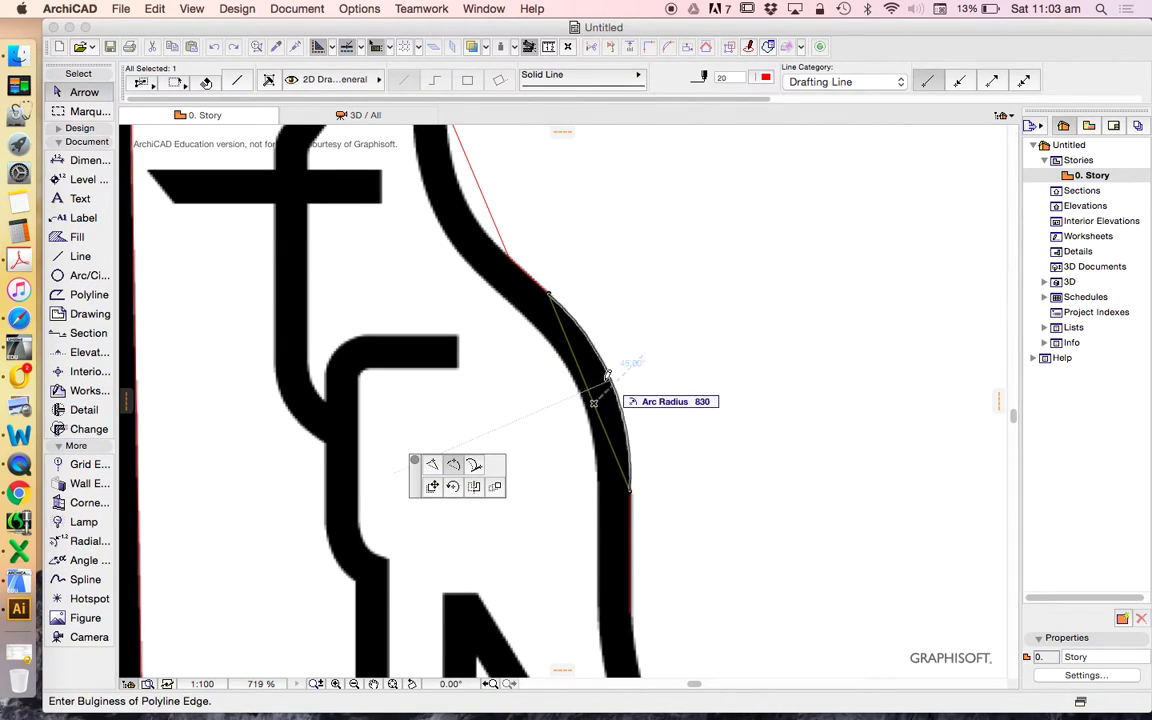
pyautogui.scroll(3, 607, 375)
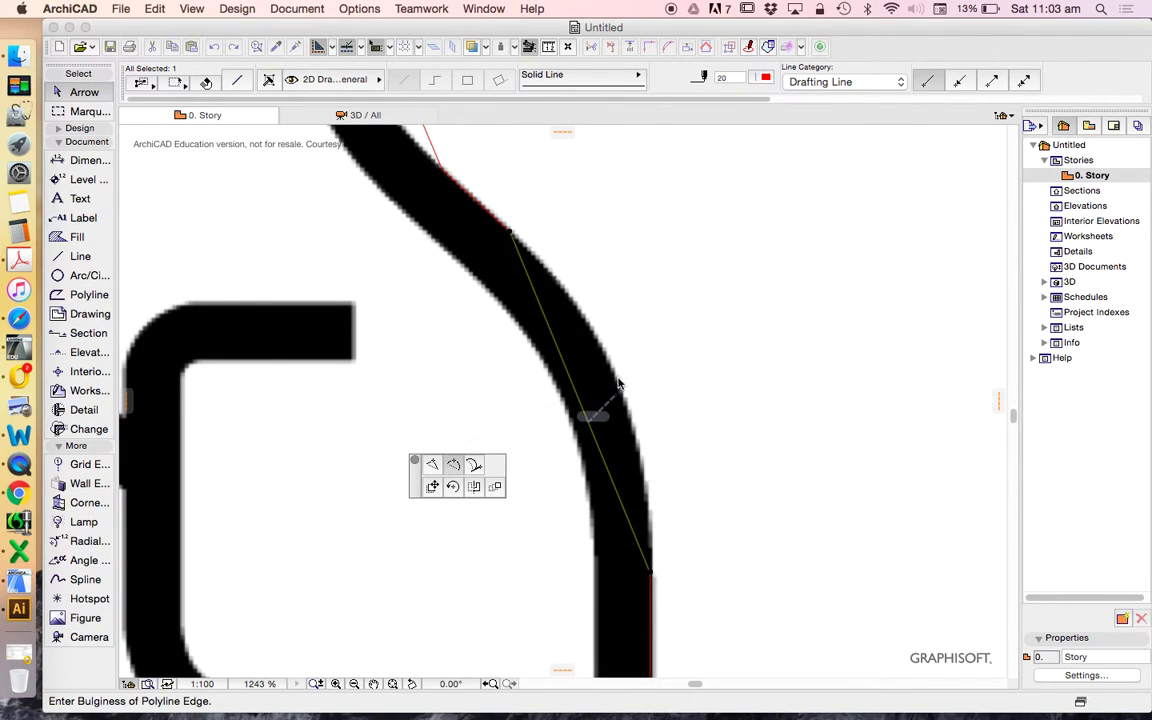
pyautogui.click(622, 375)
pyautogui.scroll(-4, 690, 431)
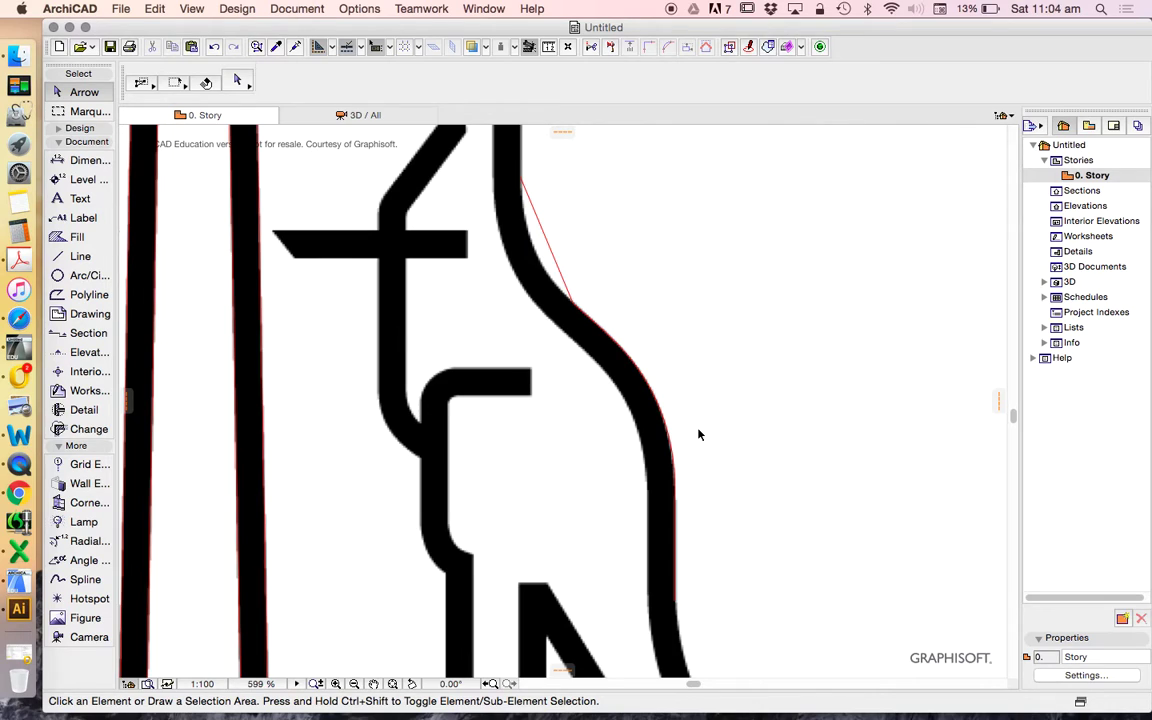
pyautogui.scroll(5, 699, 434)
pyautogui.scroll(-2, 645, 430)
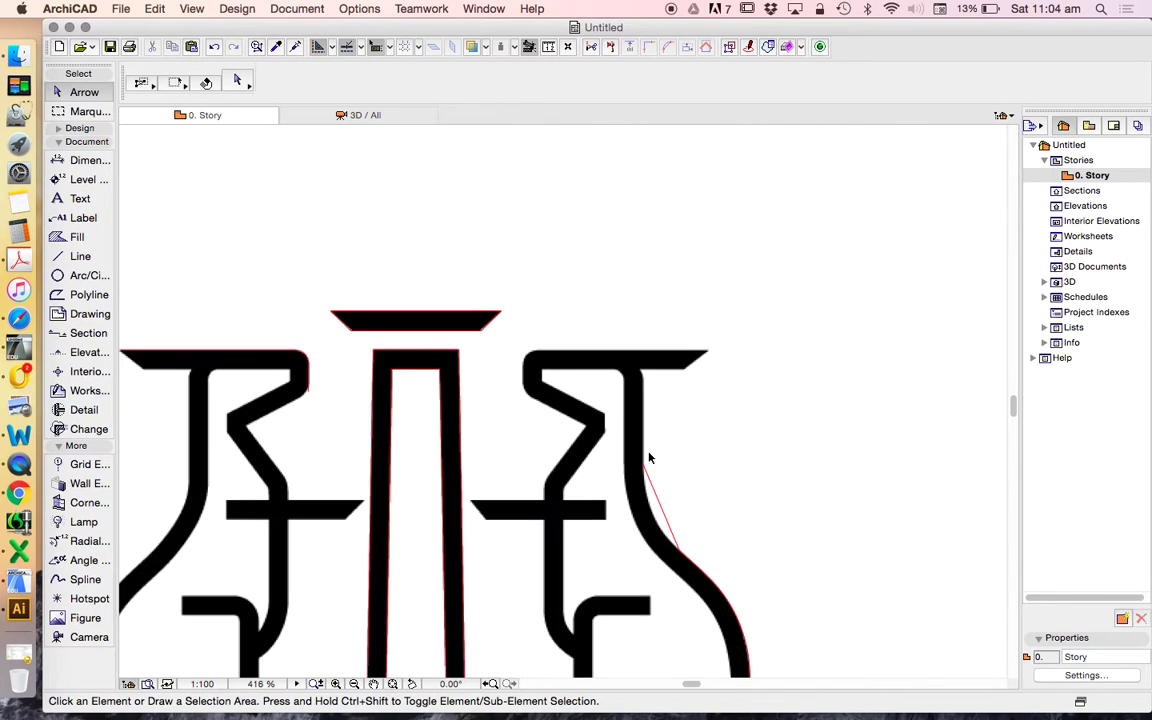
pyautogui.scroll(5, 648, 458)
# Curve the upper slanted back line along the edge the same way, then deselect it
pyautogui.click(635, 474)
pyautogui.click(635, 474)
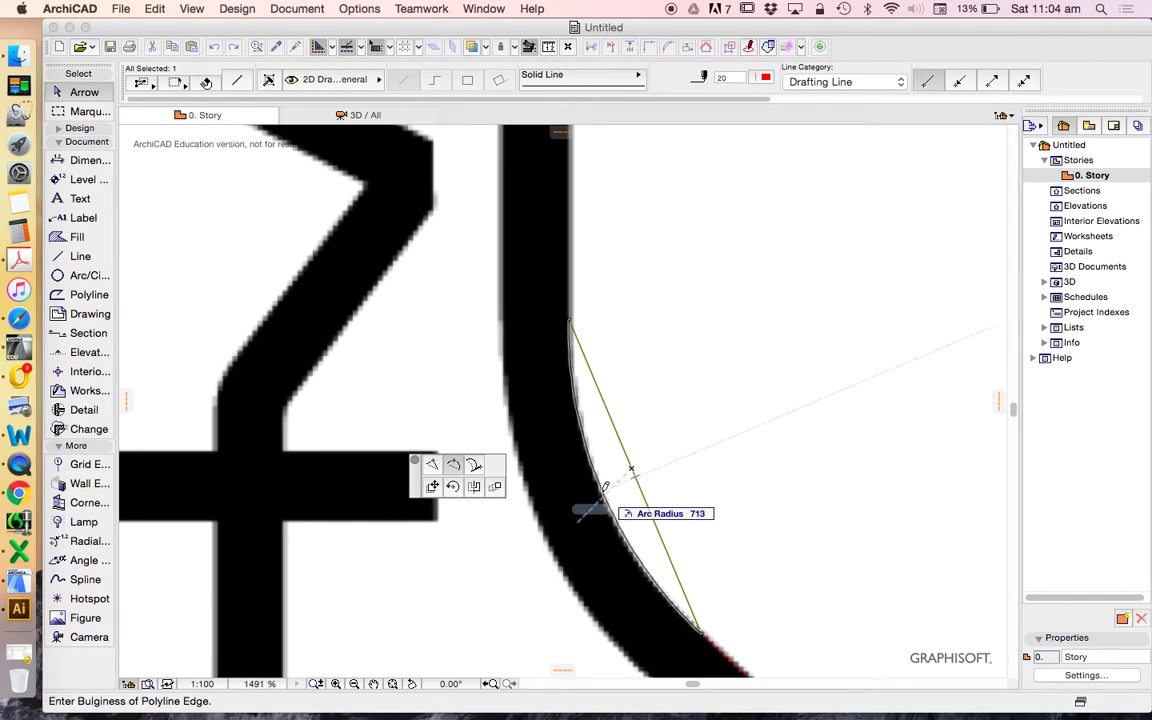
pyautogui.click(600, 488)
pyautogui.scroll(-2, 688, 316)
pyautogui.scroll(-2, 688, 316)
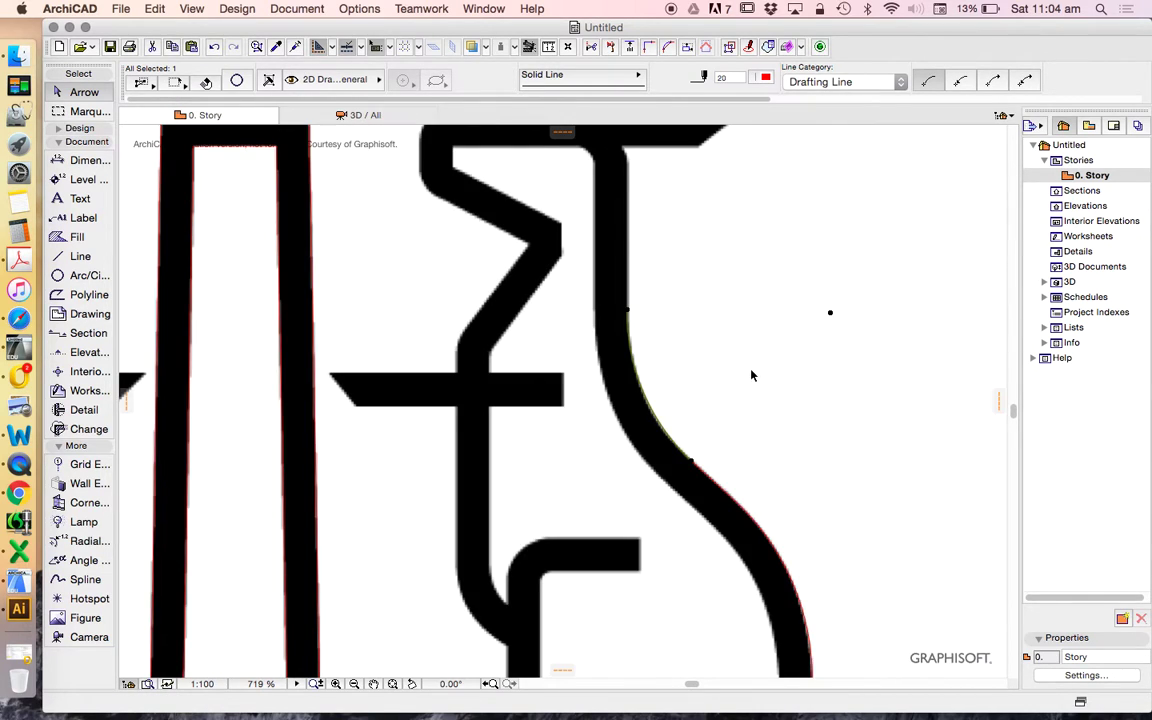
pyautogui.click(733, 332)
pyautogui.scroll(-3, 733, 330)
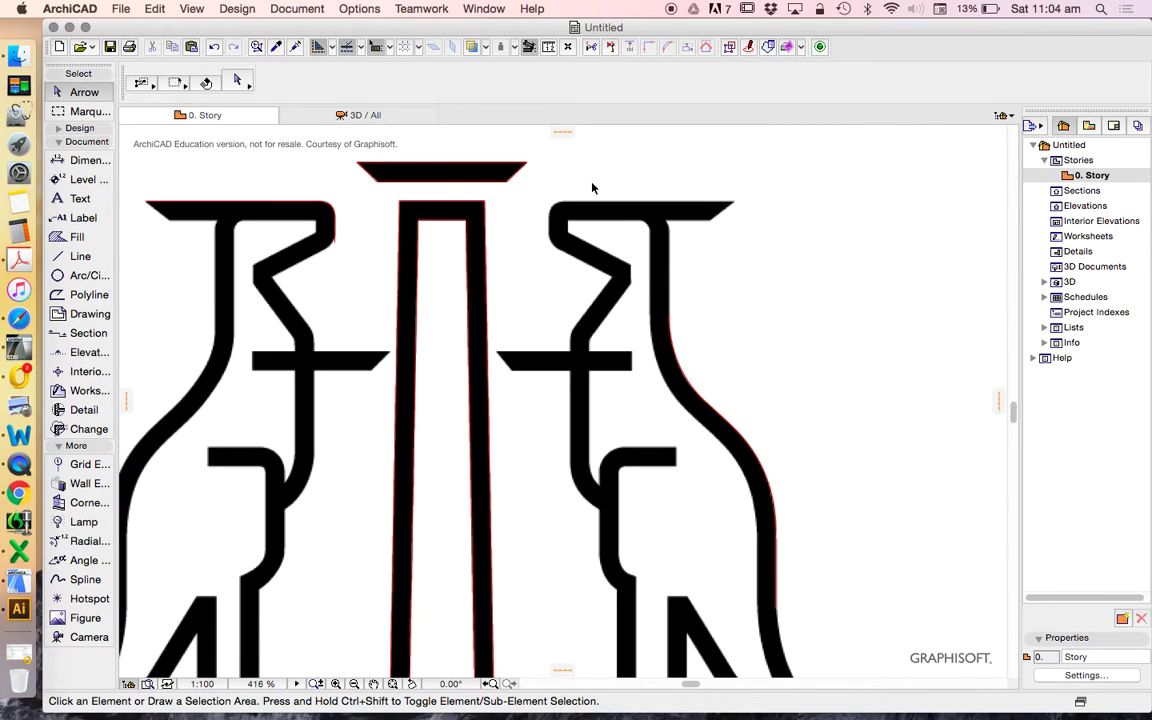
# Draw a vertical line and a horizontal line crossing at the arm bend's inner corner
pyautogui.scroll(-3, 819, 289)
pyautogui.scroll(3, 622, 555)
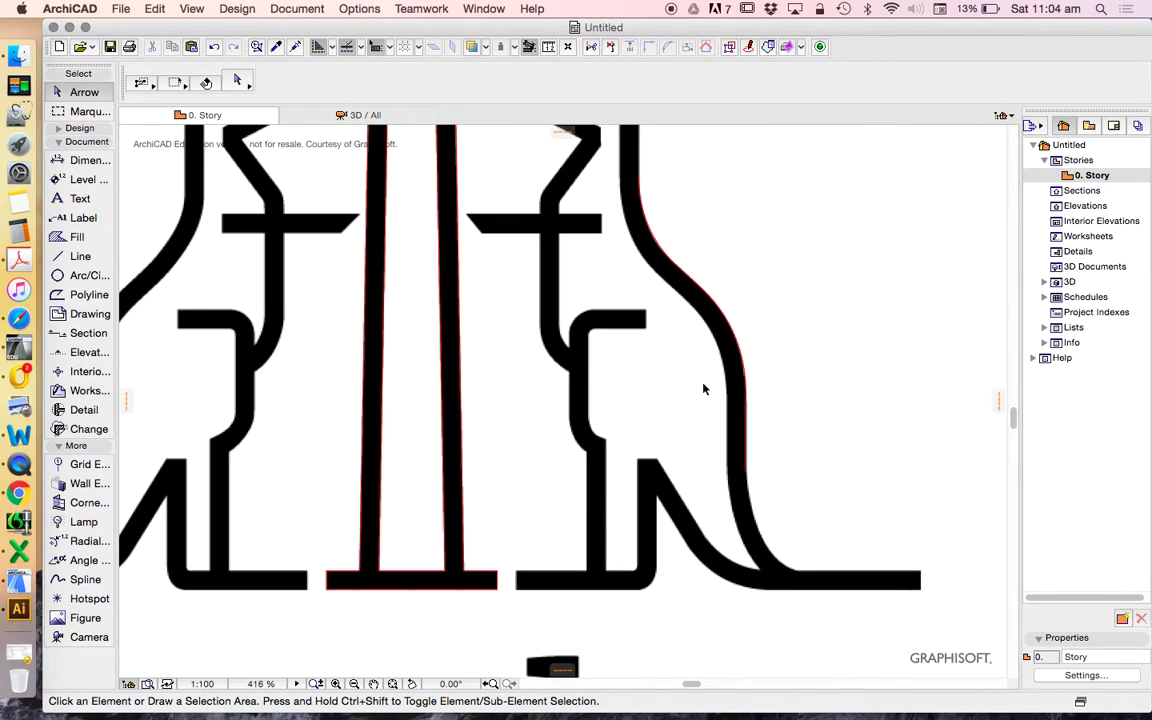
pyautogui.scroll(3, 640, 263)
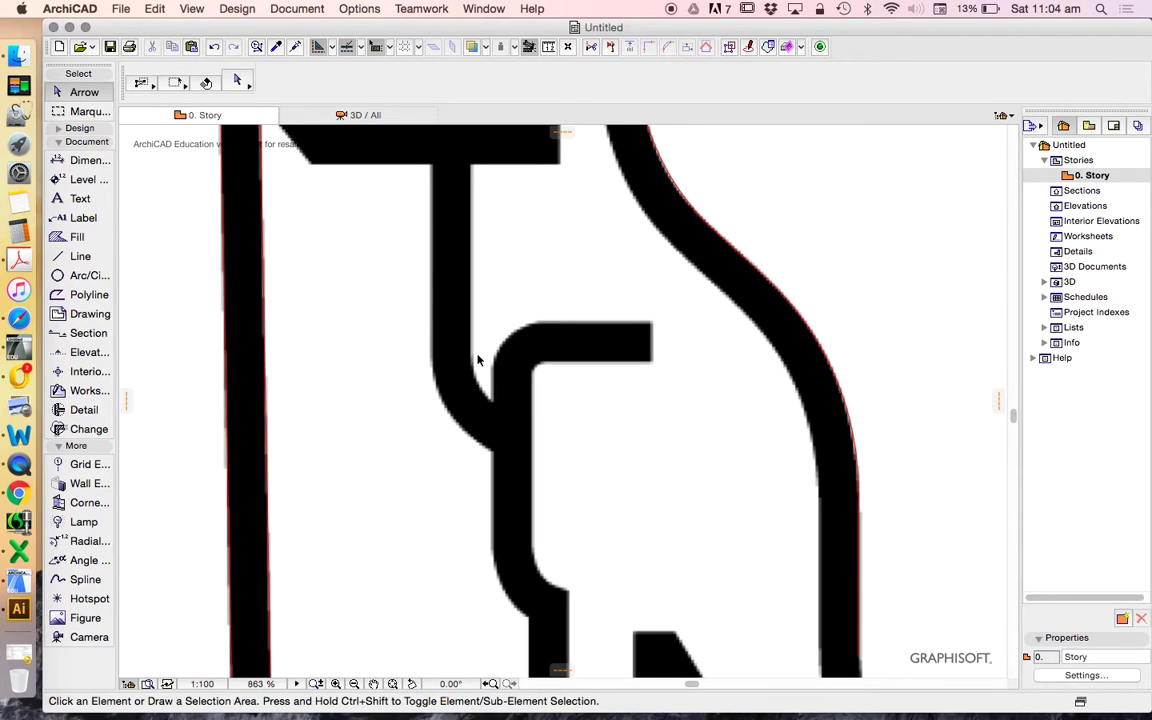
pyautogui.scroll(2, 478, 360)
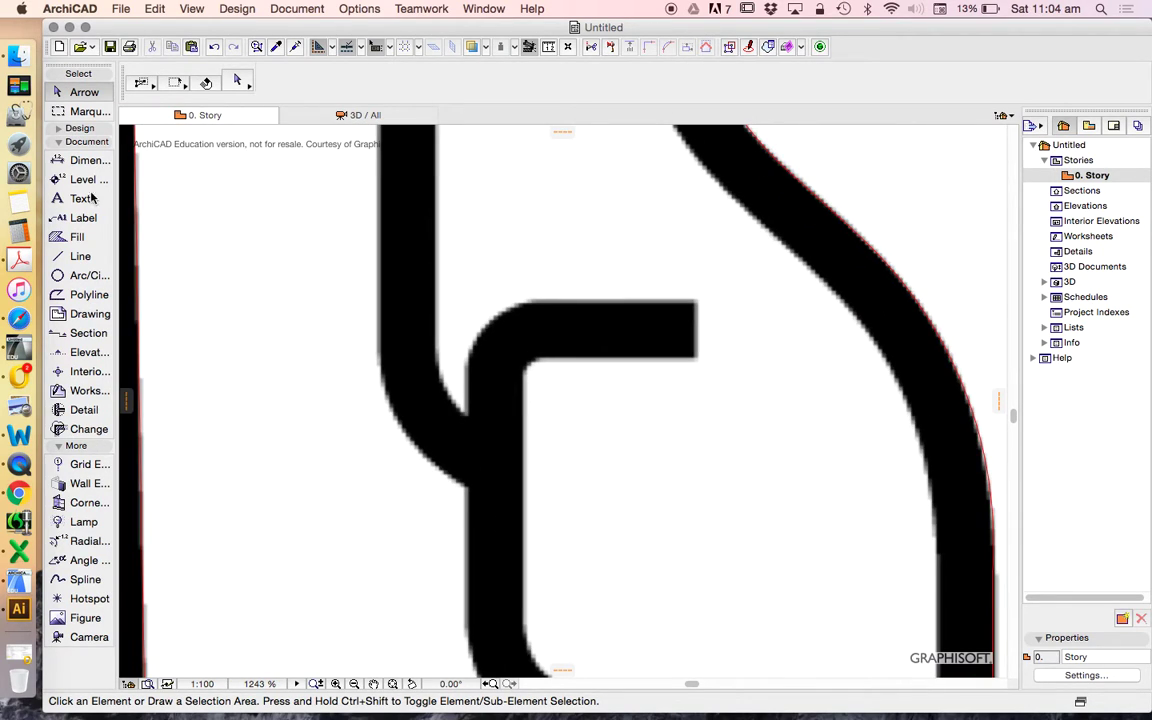
pyautogui.click(82, 256)
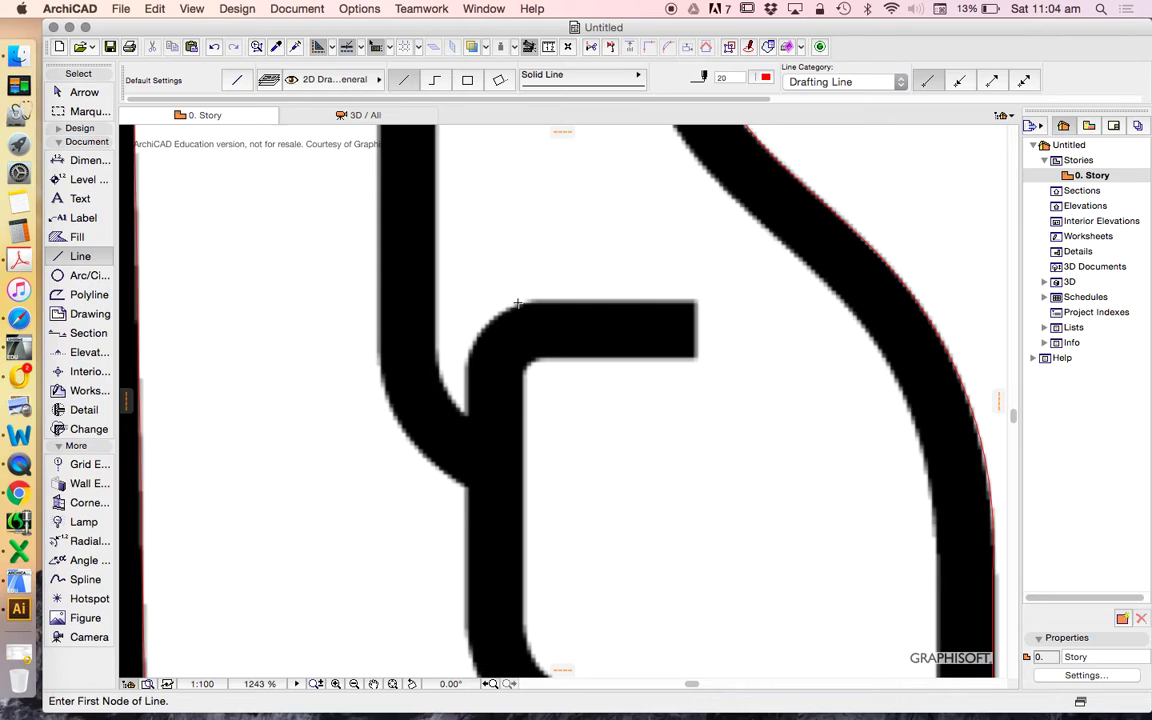
pyautogui.scroll(3, 517, 303)
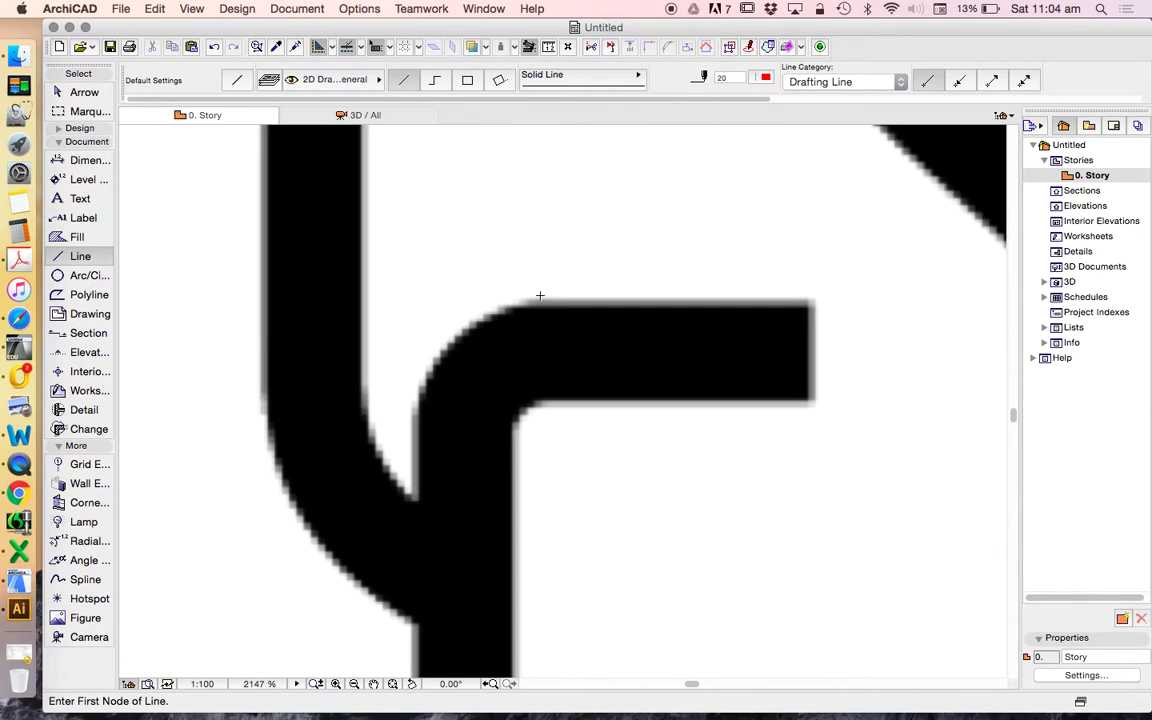
pyautogui.click(530, 304)
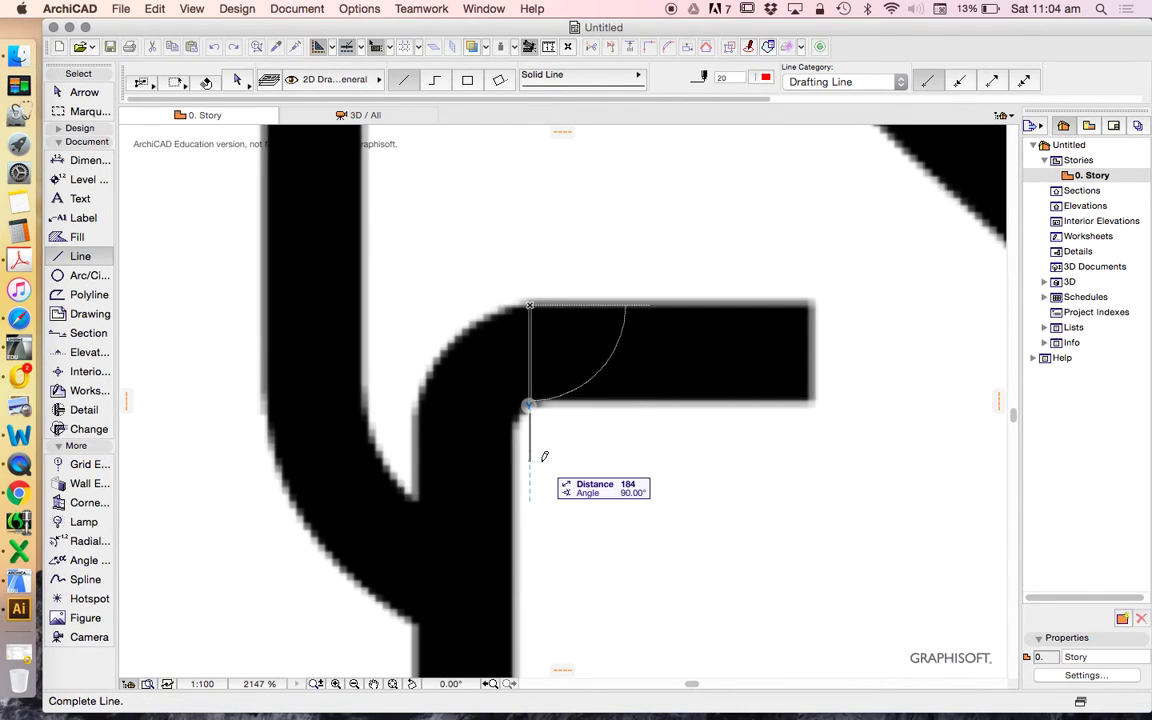
pyautogui.click(546, 466)
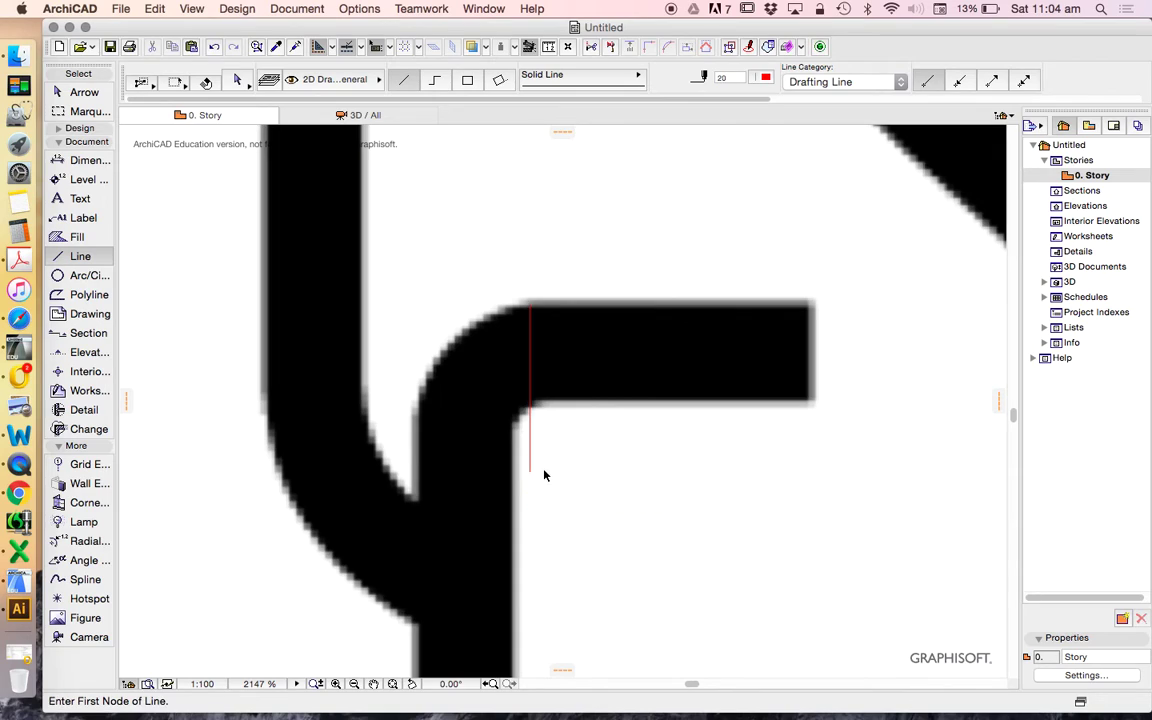
pyautogui.click(418, 413)
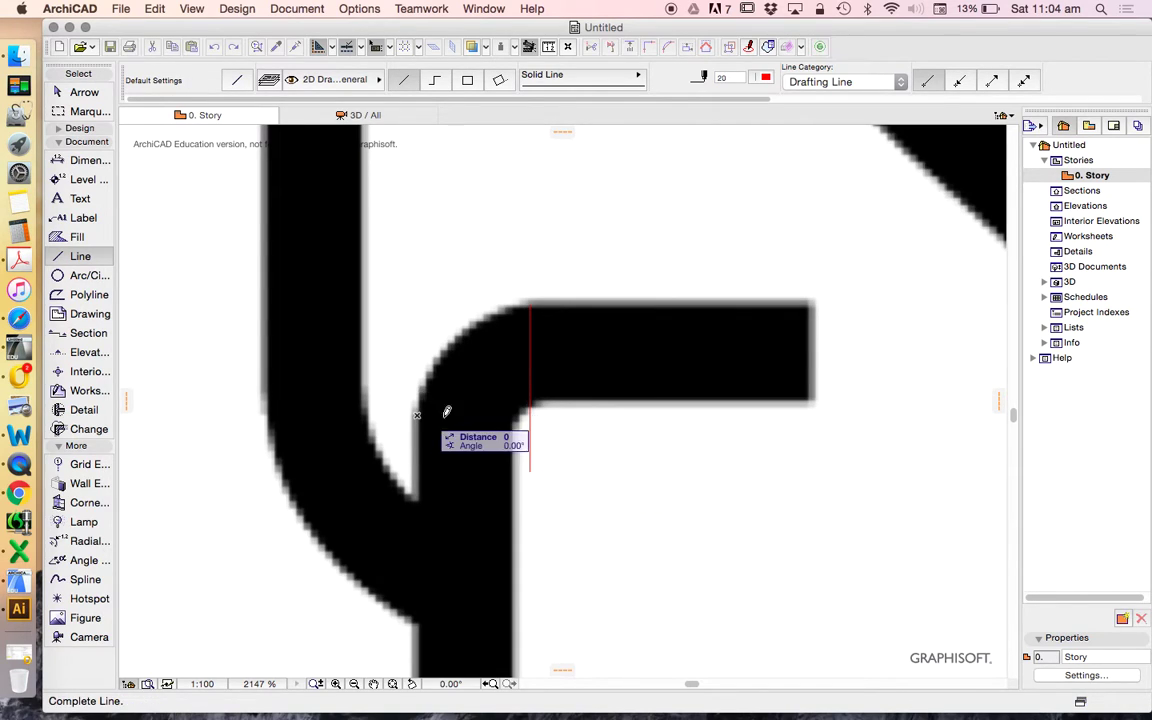
pyautogui.click(612, 413)
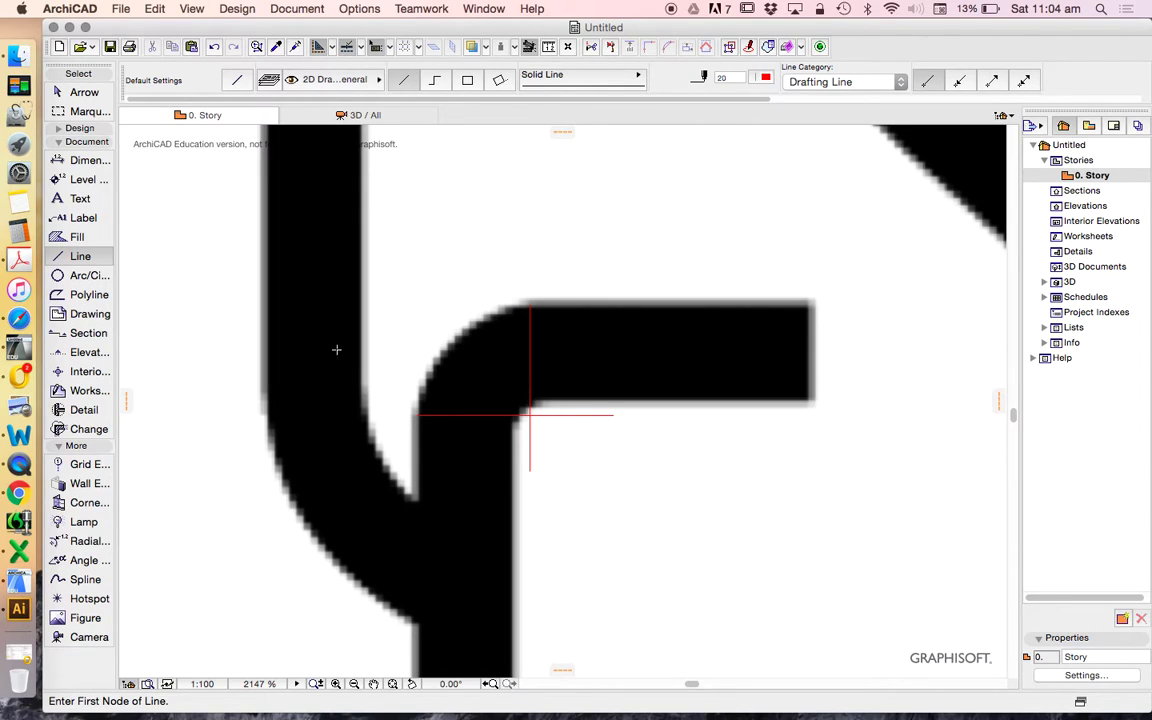
# Set the Arc tool to red pen 20 and change its construction method
pyautogui.click(82, 280)
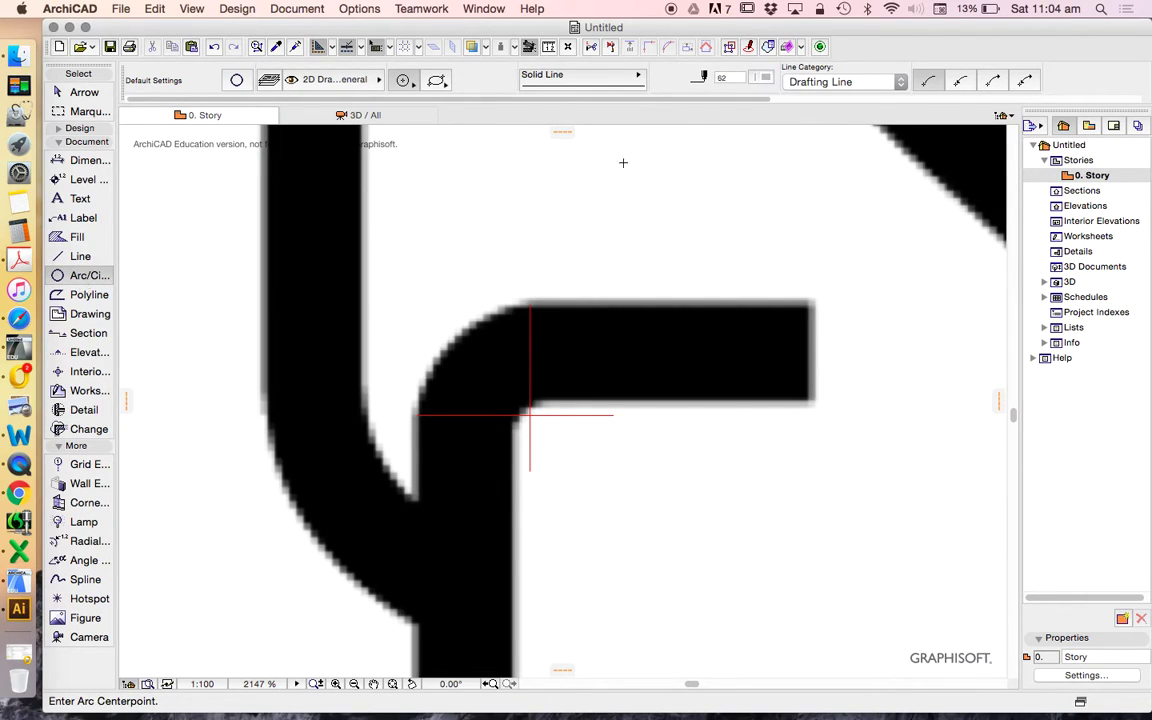
pyautogui.click(712, 77)
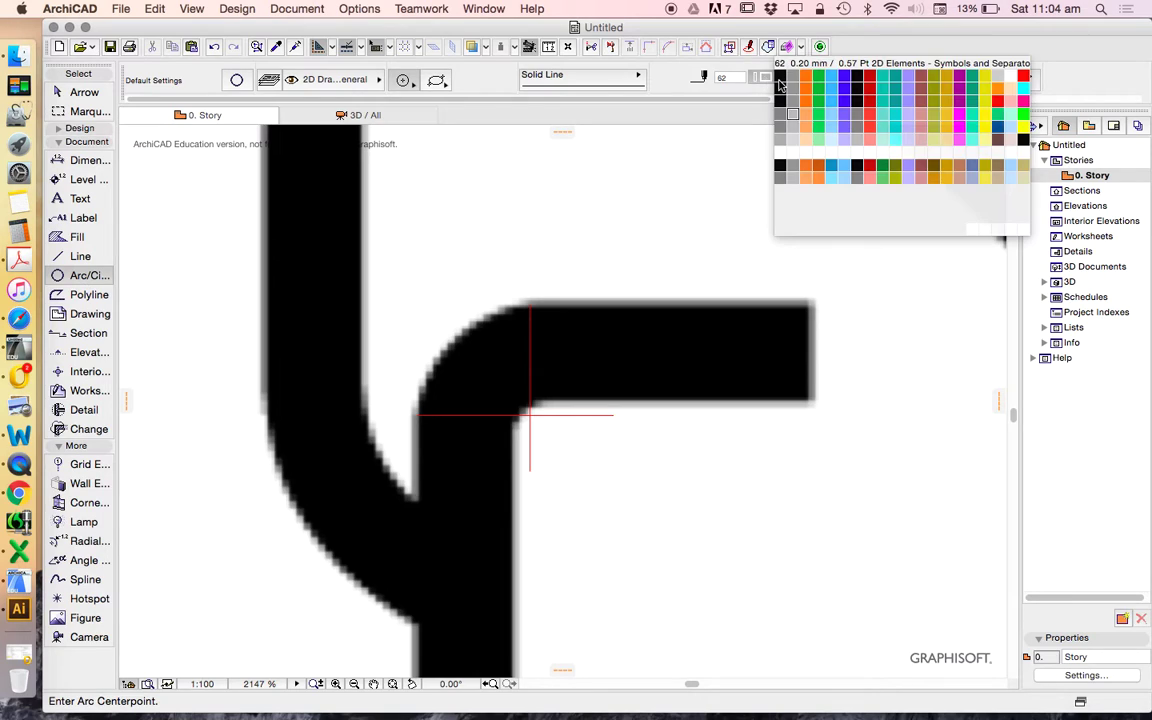
pyautogui.click(1023, 77)
pyautogui.moveTo(404, 82); pyautogui.dragTo(448, 100)
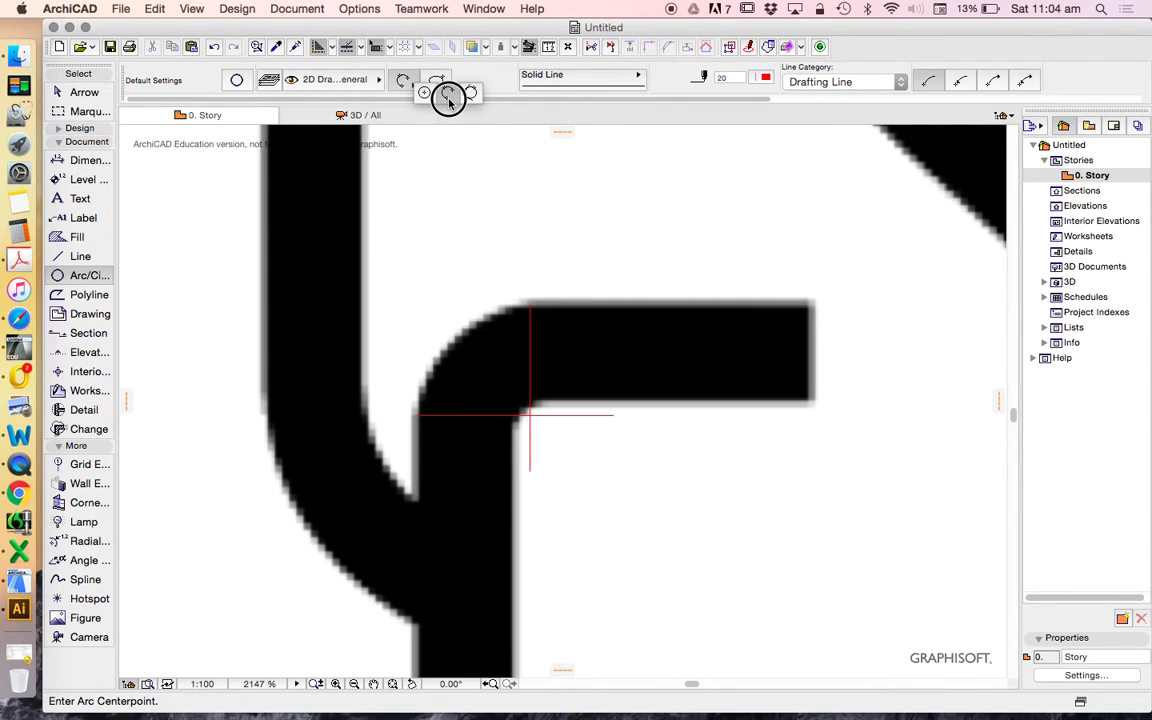
pyautogui.moveTo(448, 100); pyautogui.dragTo(403, 87)
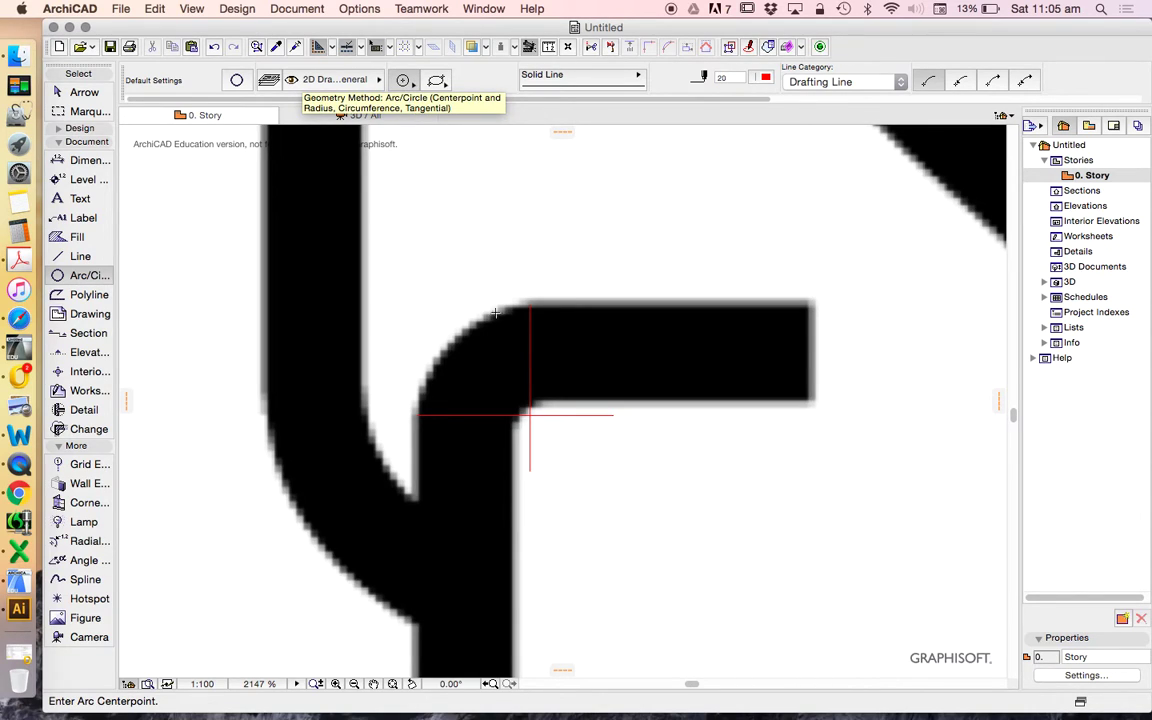
# Try centre-point arcs at the lines' crossing point twice, undoing the quarter arc and the full circle
pyautogui.click(529, 414)
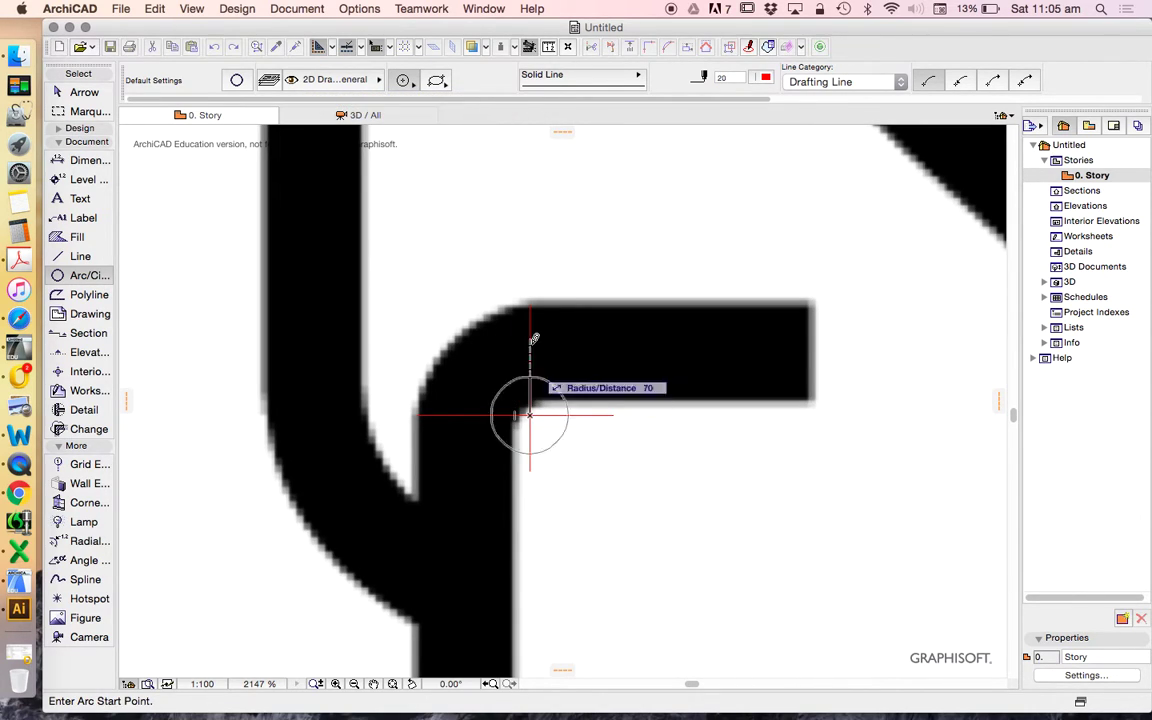
pyautogui.click(531, 300)
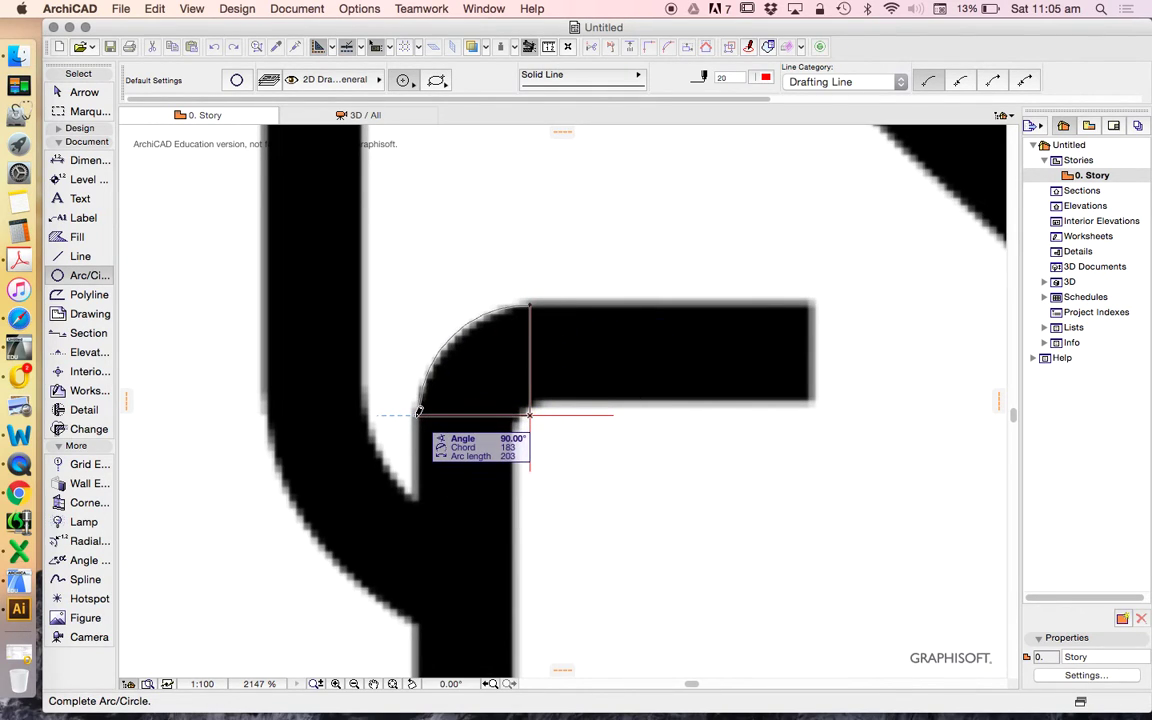
pyautogui.click(419, 412)
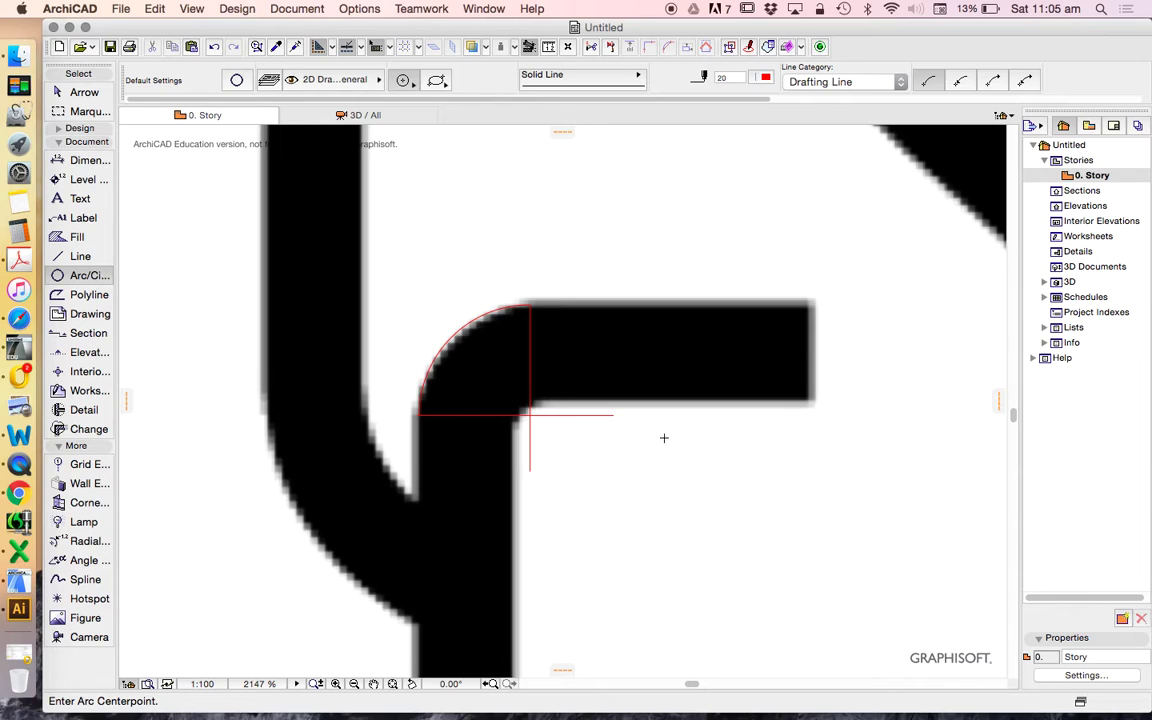
pyautogui.press('super+z')
pyautogui.click(530, 416)
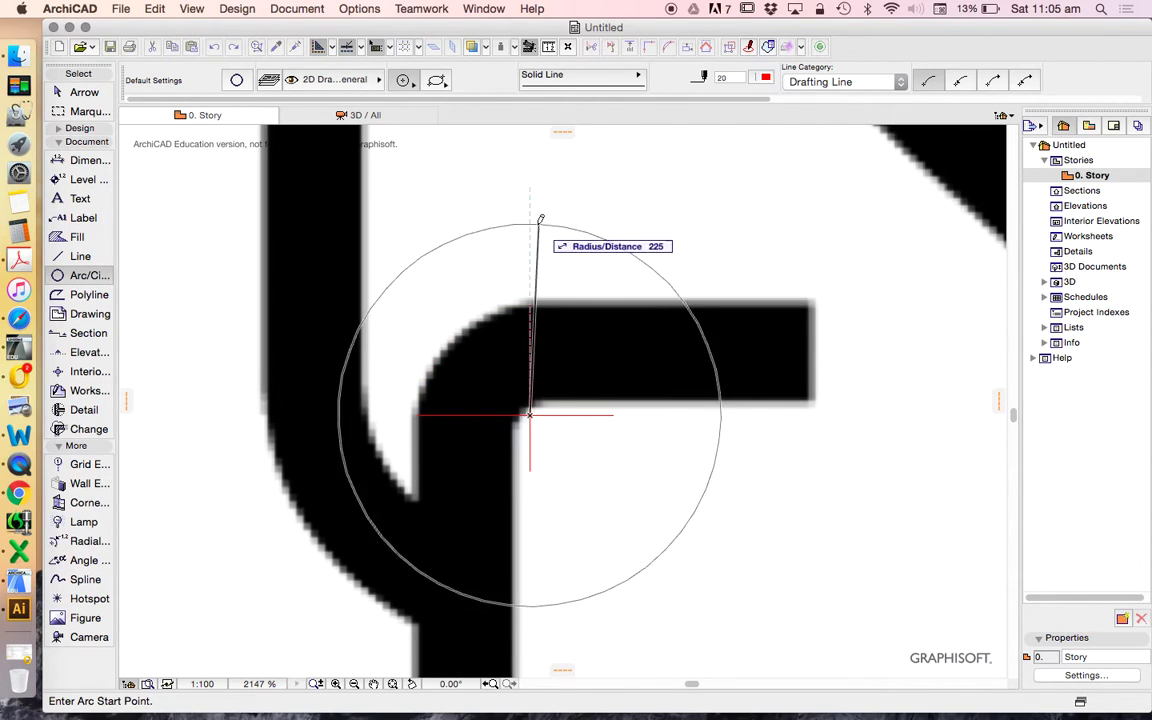
pyautogui.click(531, 300)
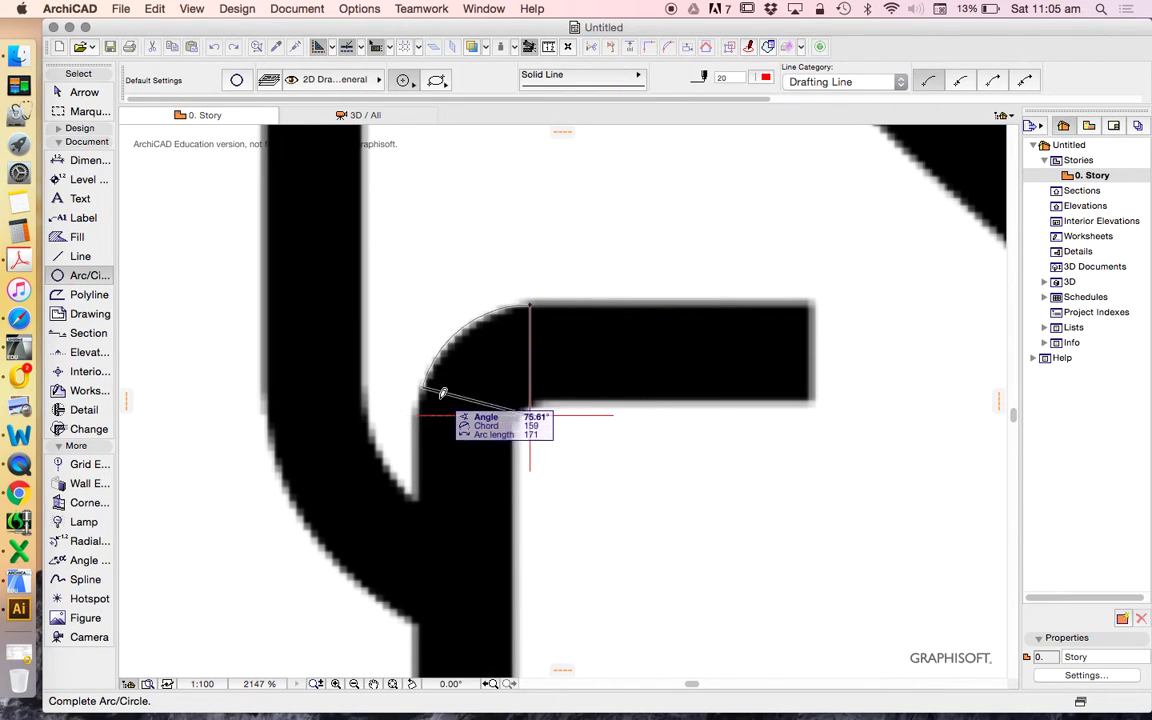
pyautogui.click(531, 307)
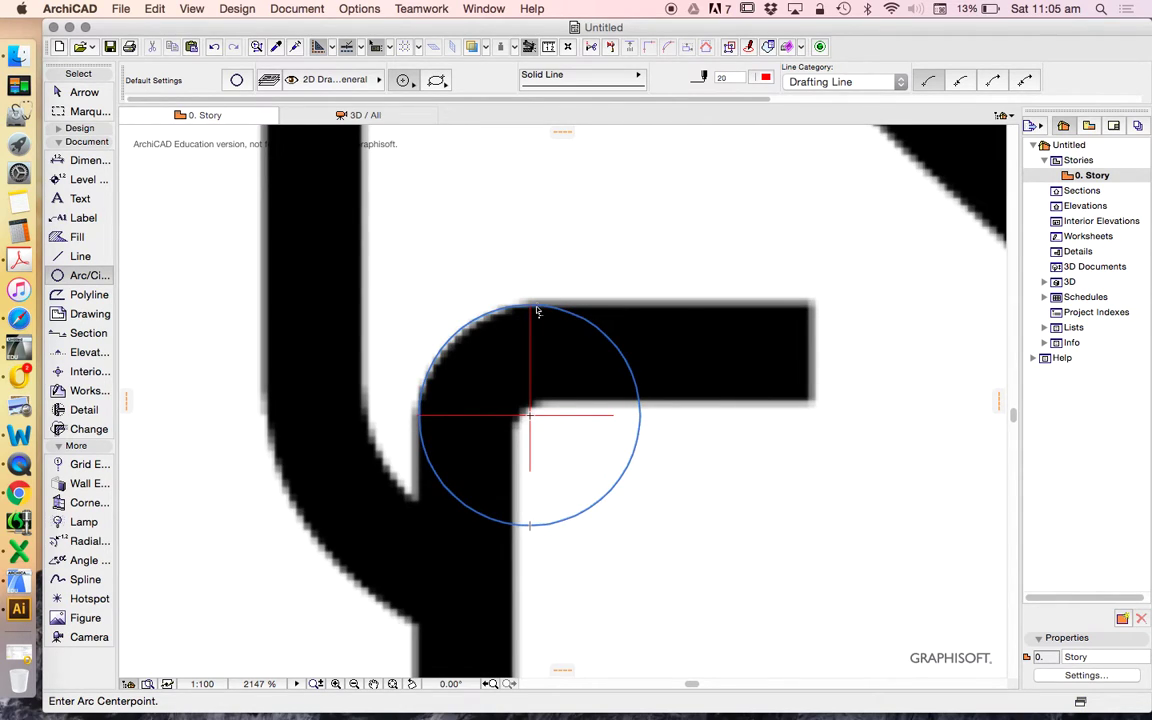
pyautogui.press('super+z')
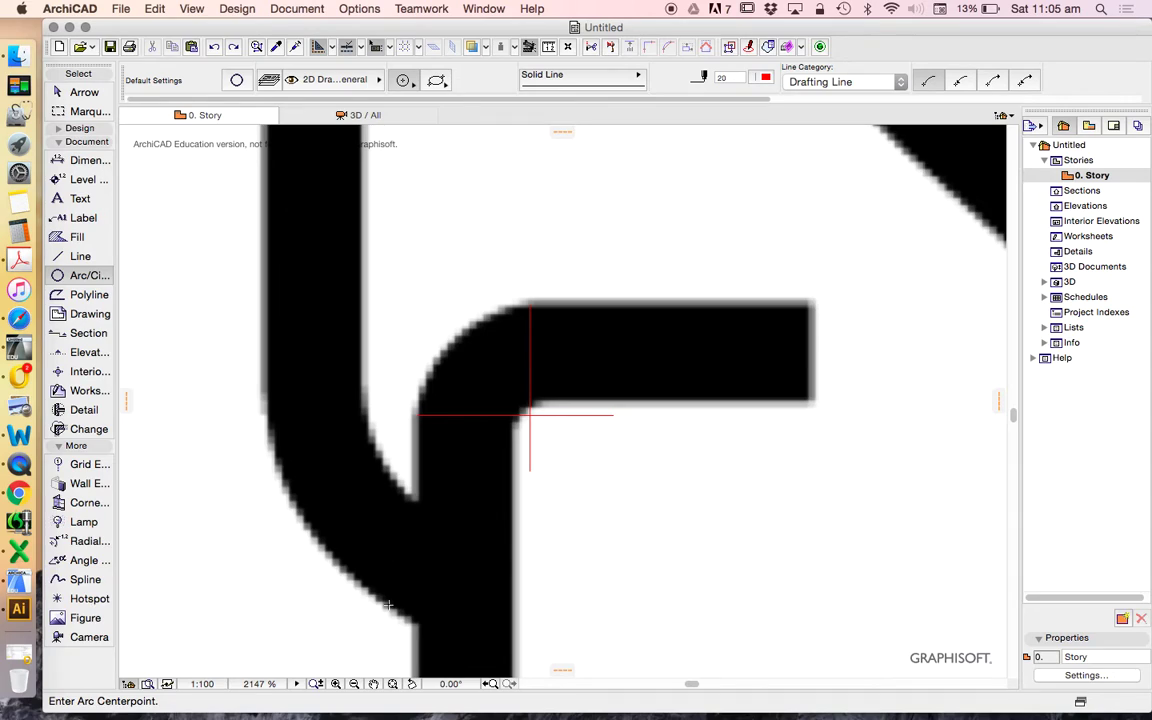
# Switch to the 3-point arc method and trace the rounded corner from its top to lower end
pyautogui.click(402, 80)
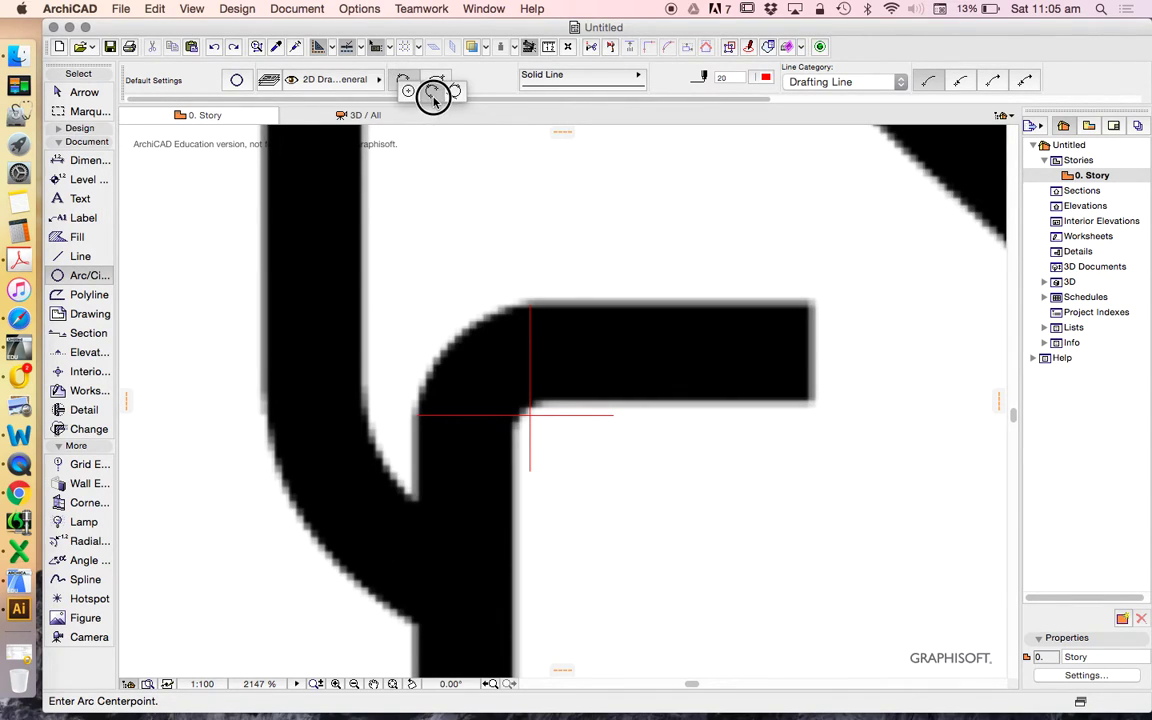
pyautogui.click(431, 90)
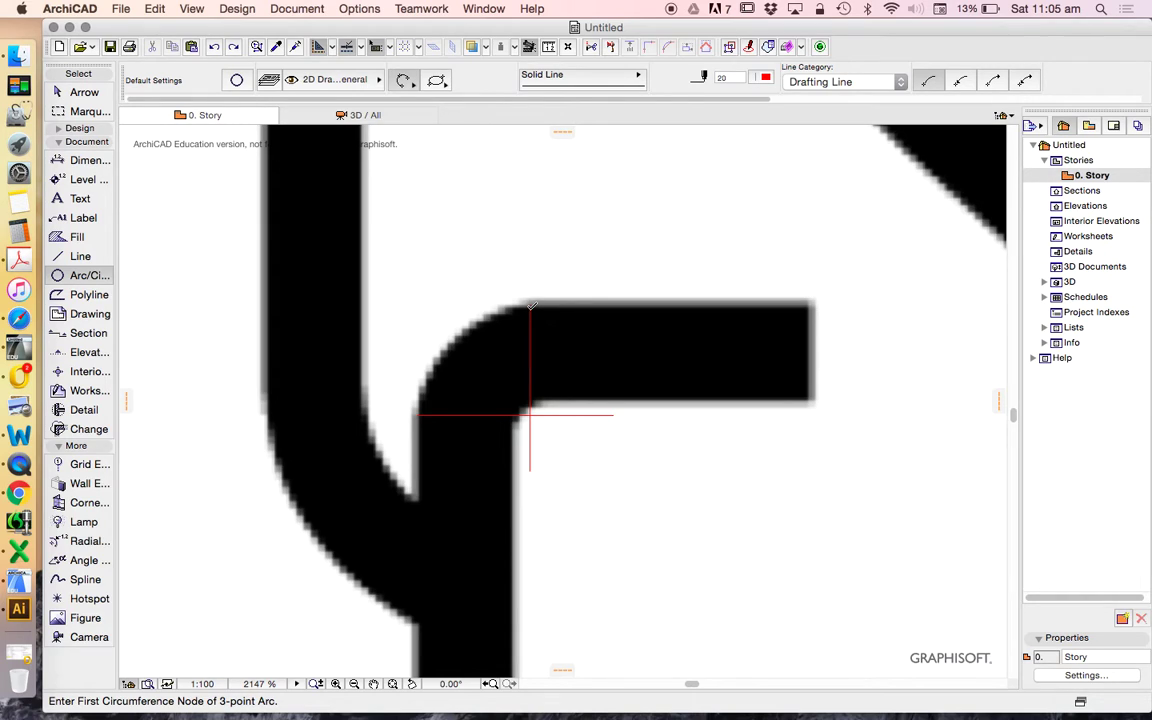
pyautogui.click(530, 305)
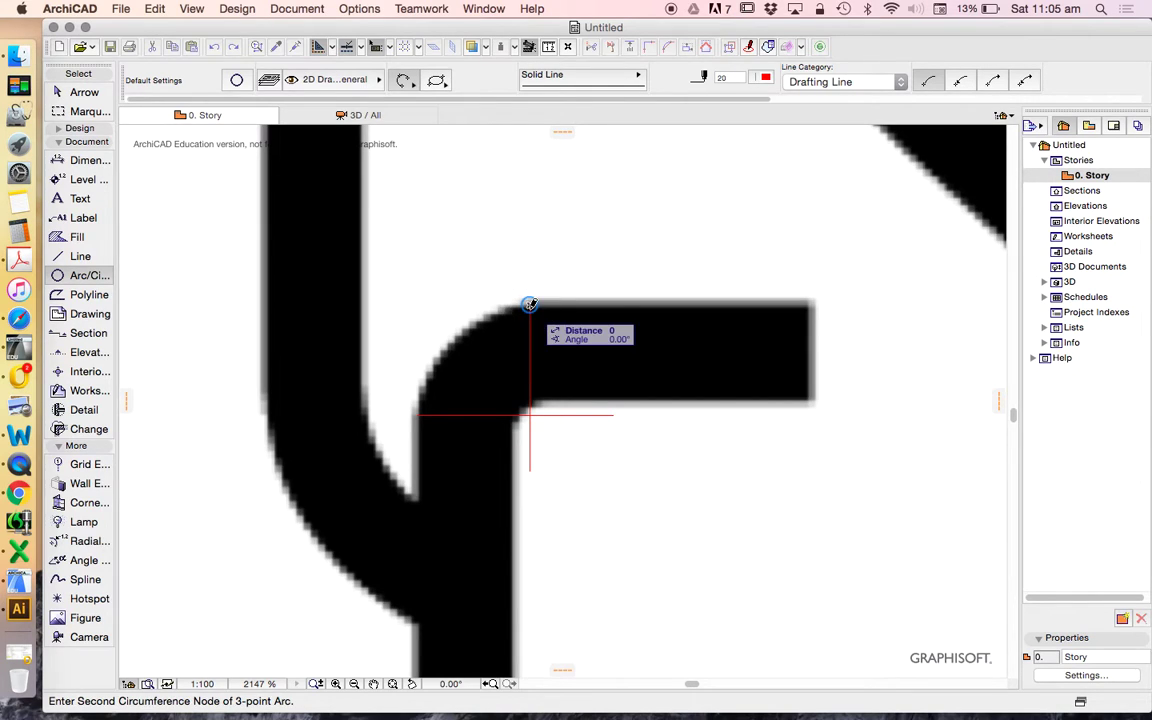
pyautogui.click(456, 338)
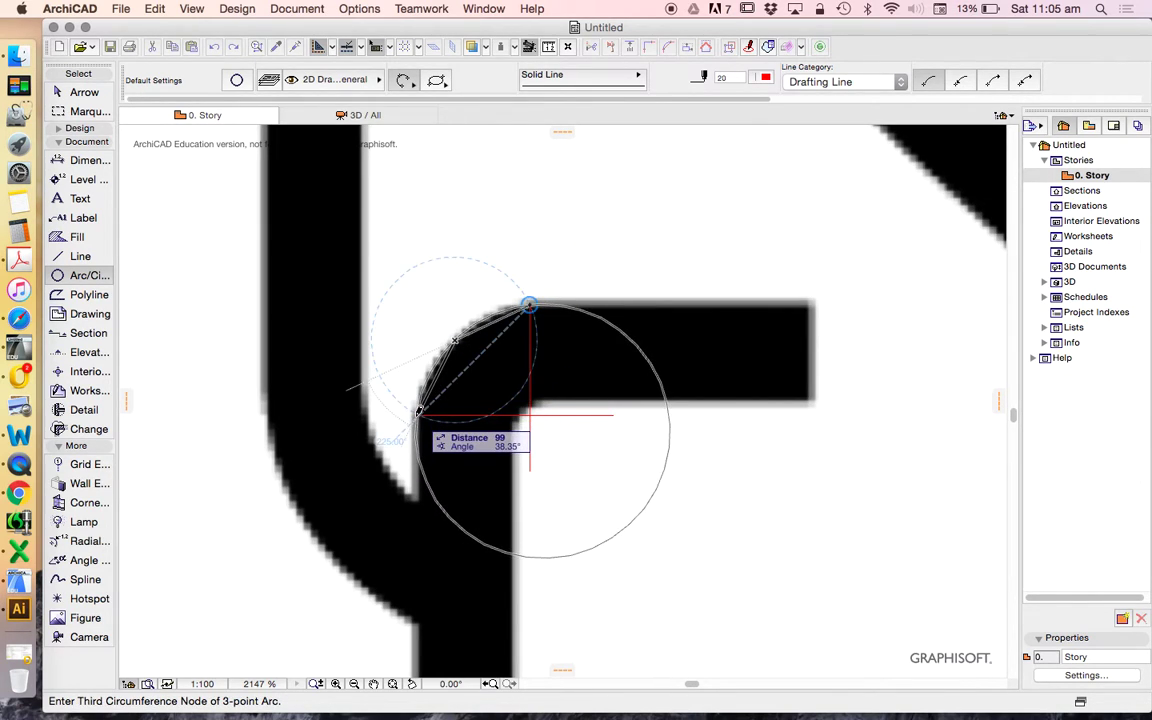
pyautogui.click(419, 411)
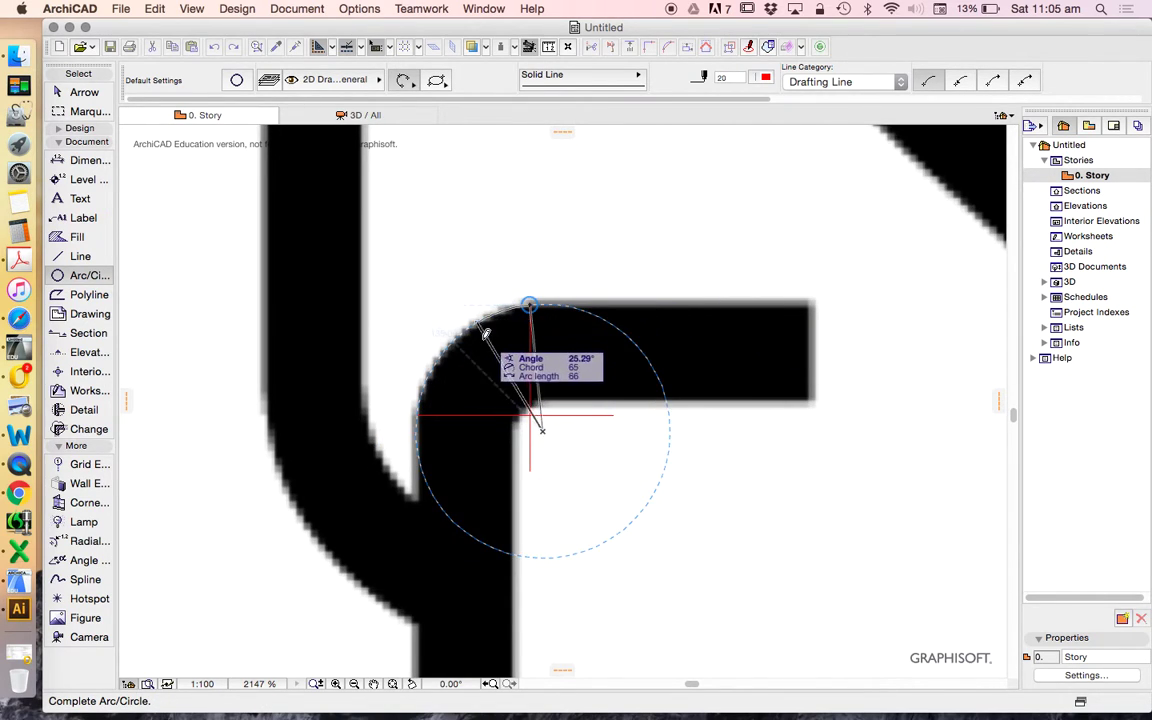
pyautogui.click(419, 416)
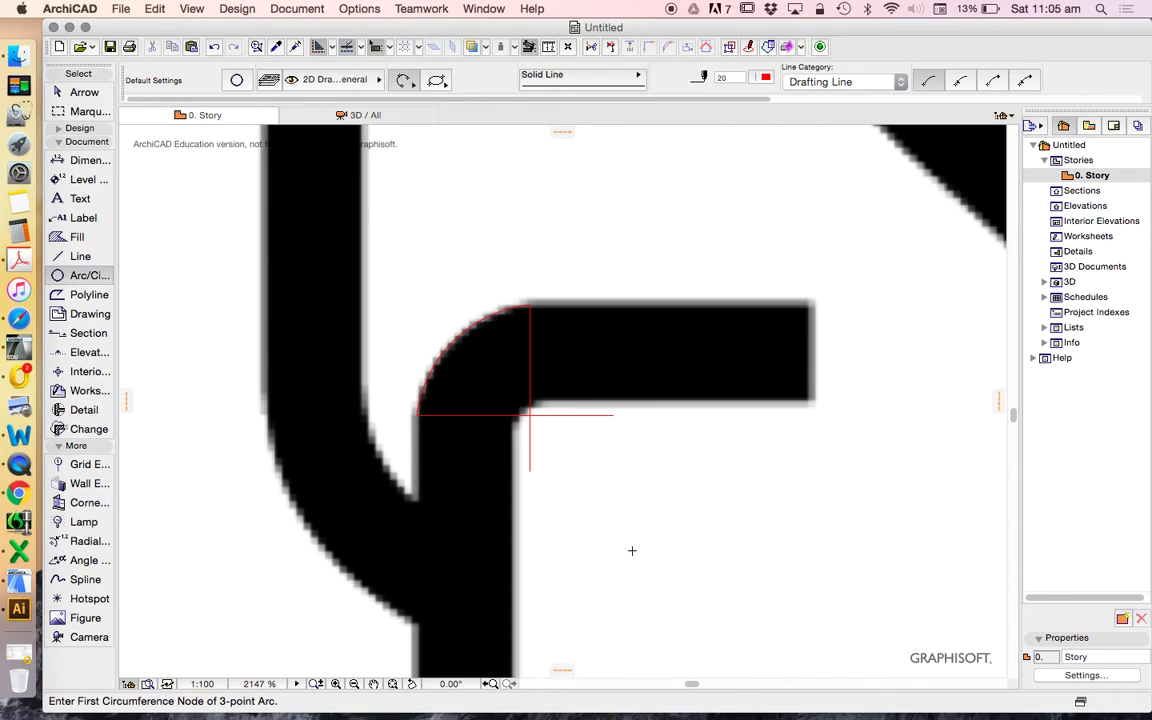
pyautogui.scroll(-3, 856, 478)
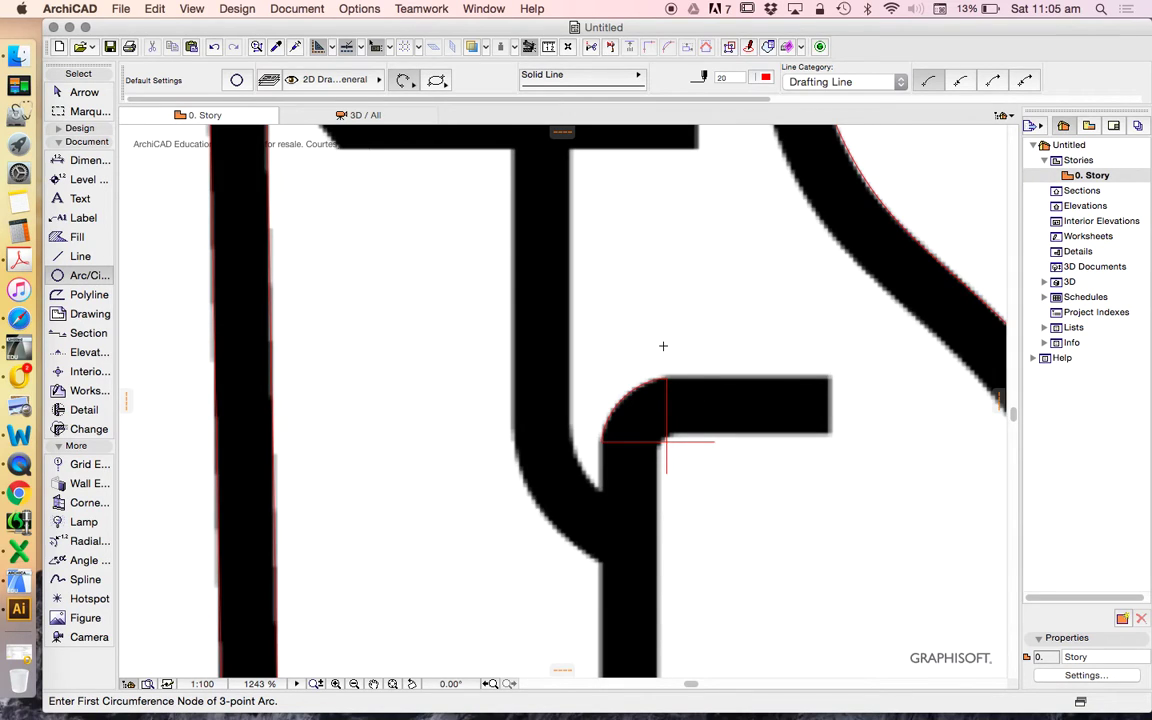
pyautogui.scroll(-5, 520, 378)
pyautogui.scroll(8, 476, 376)
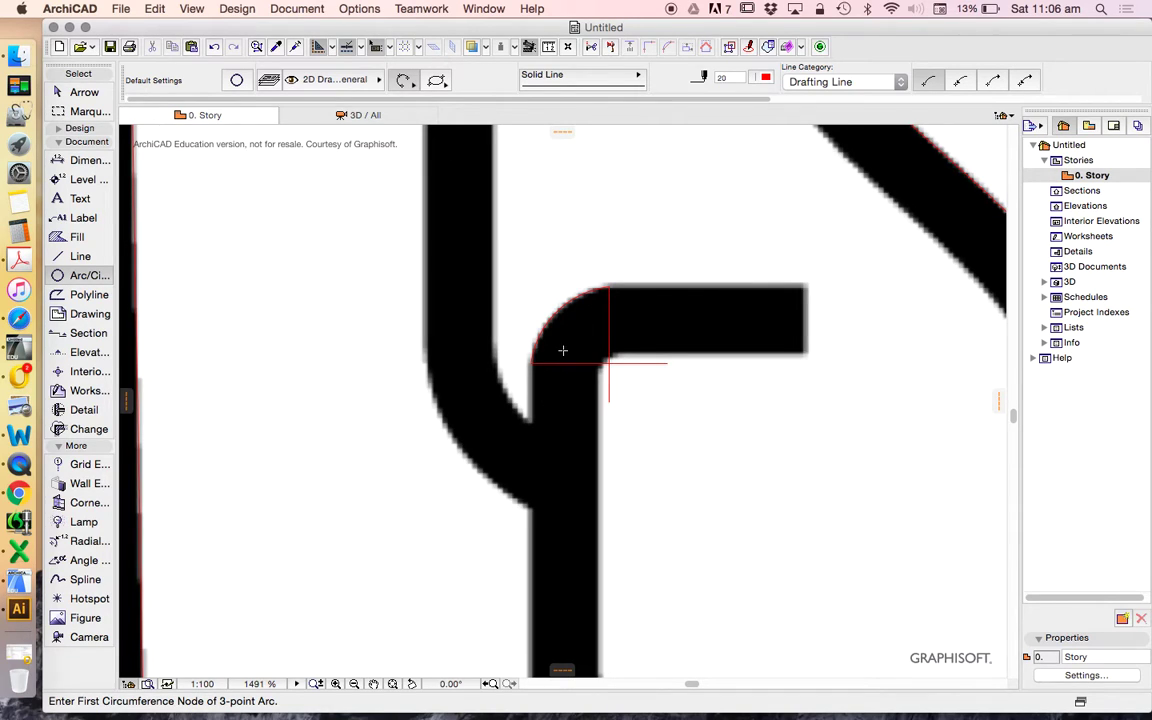
# Trace the curved outer edge with a 3-point arc, then select all to check and deselect
pyautogui.click(531, 510)
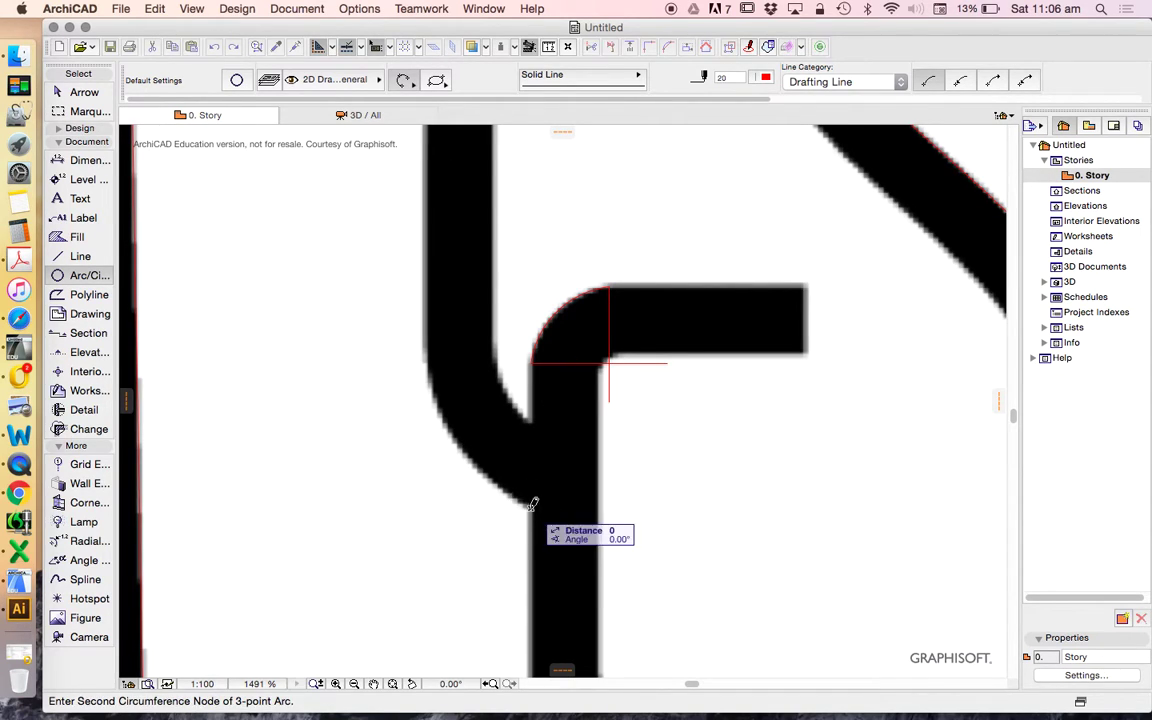
pyautogui.click(461, 450)
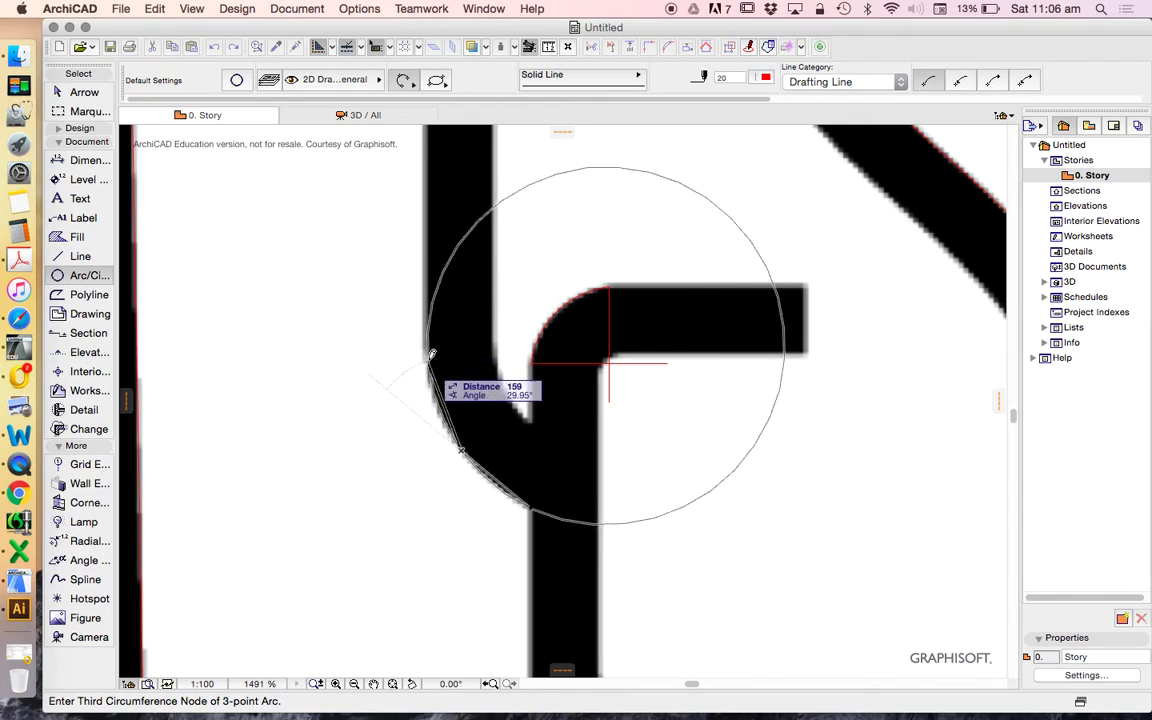
pyautogui.click(430, 352)
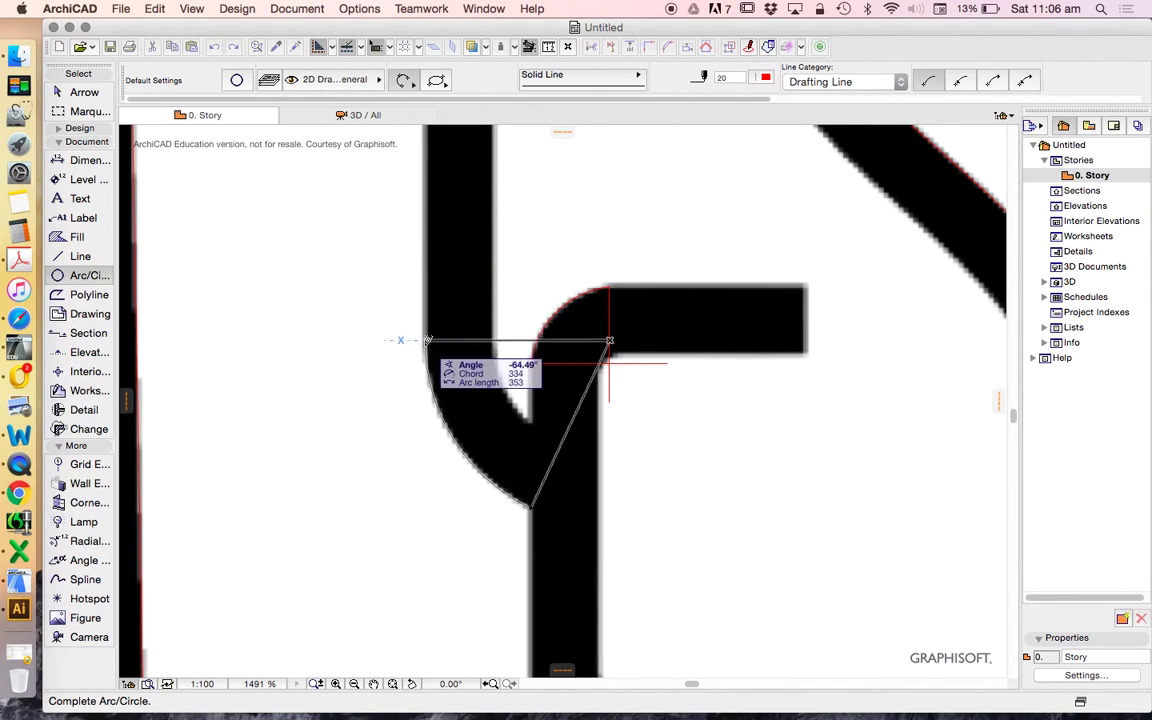
pyautogui.click(430, 345)
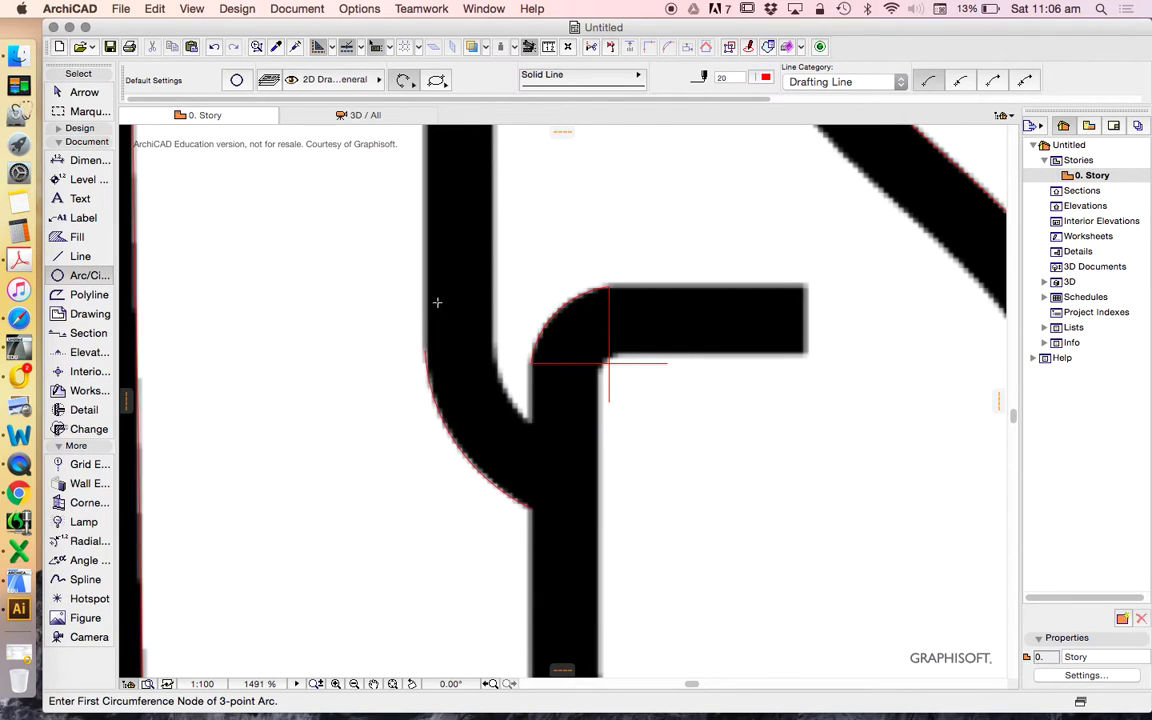
pyautogui.scroll(-5, 690, 400)
pyautogui.scroll(4, 677, 389)
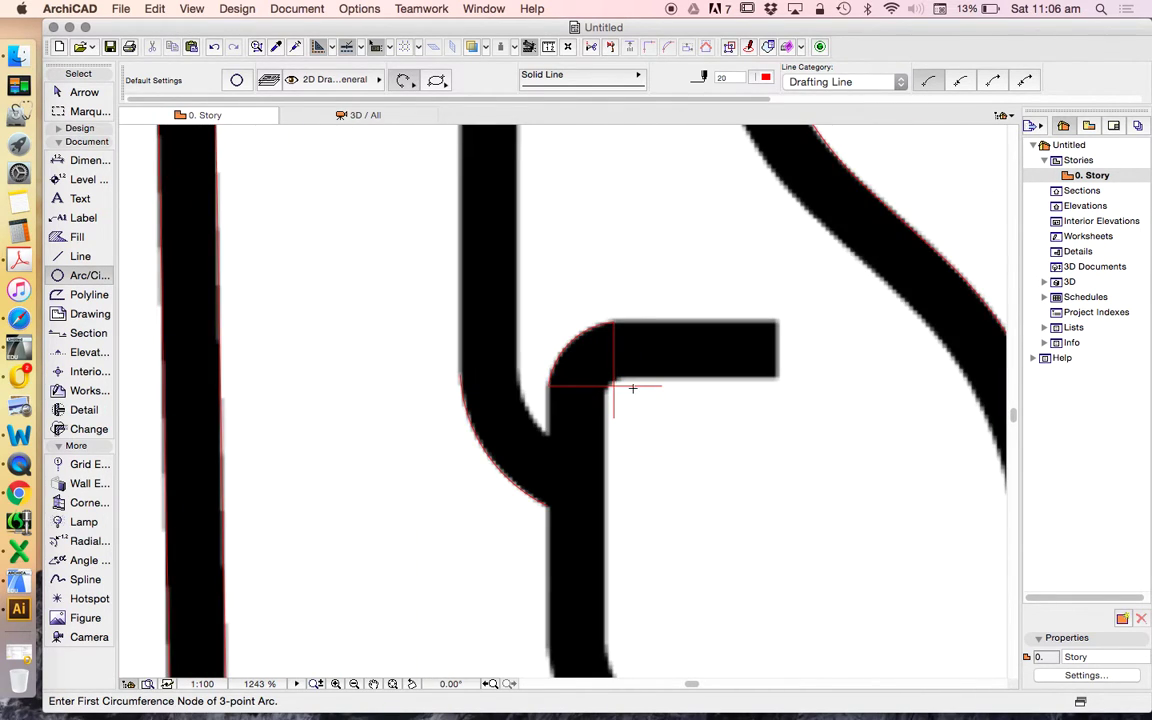
pyautogui.press('super+a')
pyautogui.press('Escape')
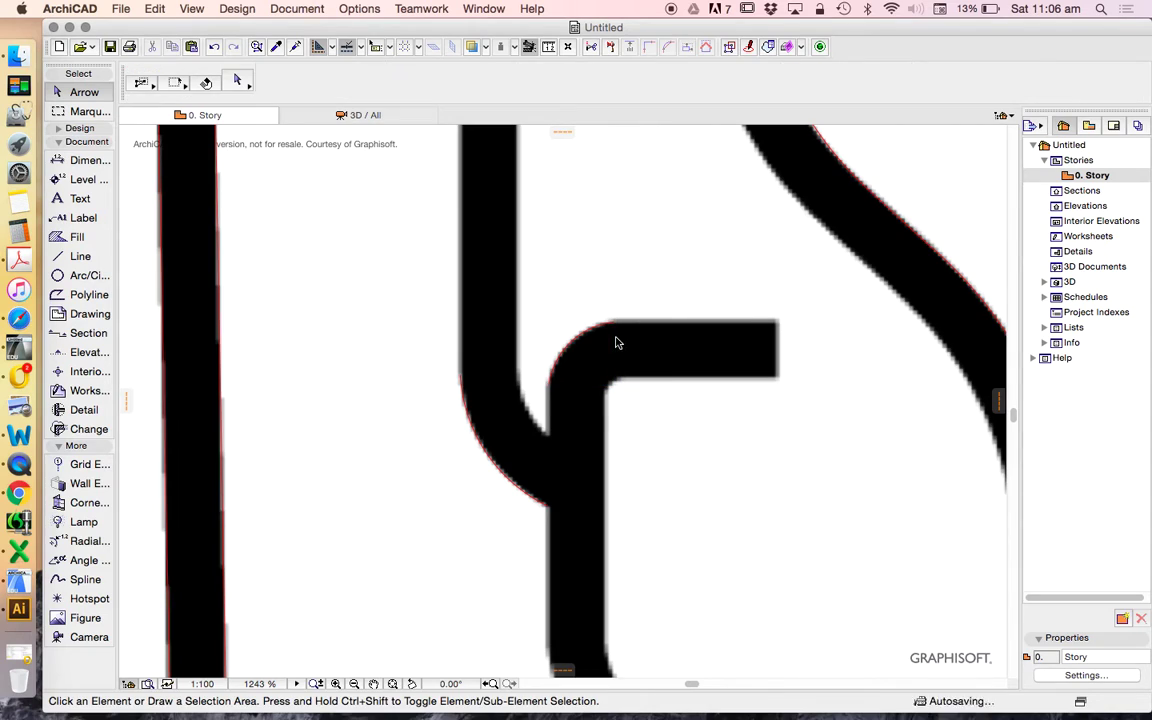
pyautogui.scroll(-4, 620, 324)
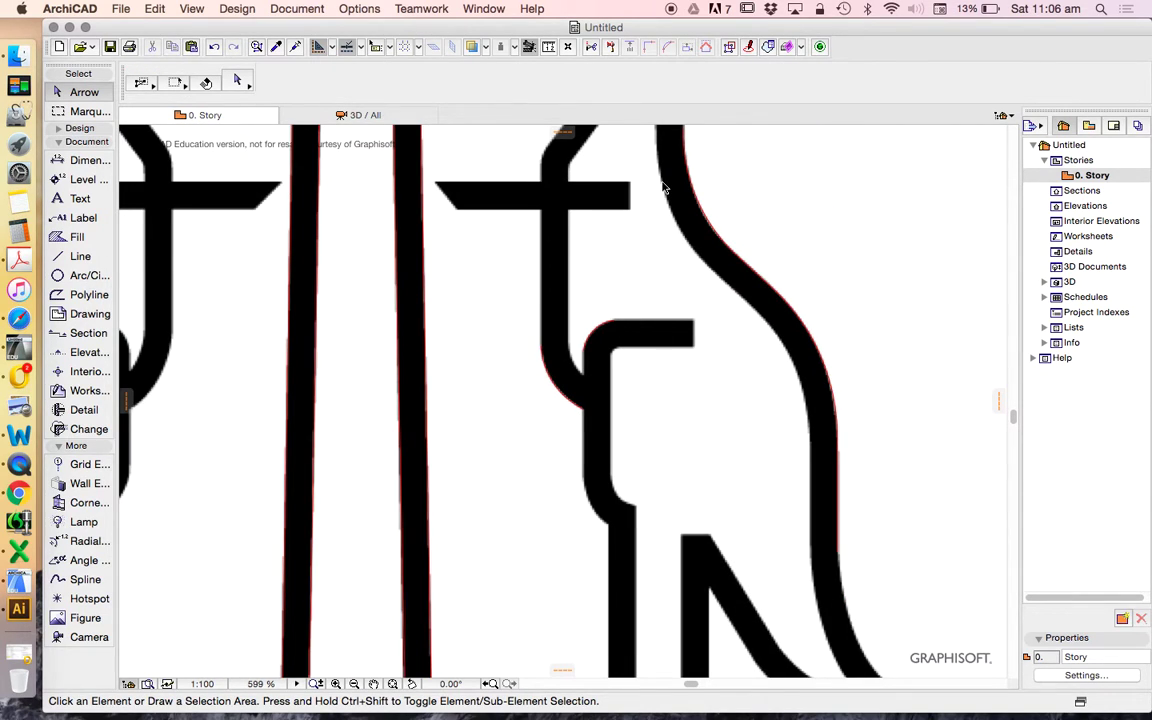
# Trace the straight vertical upper back edge with a line about 515 long
pyautogui.scroll(-5, 614, 303)
pyautogui.scroll(4, 610, 375)
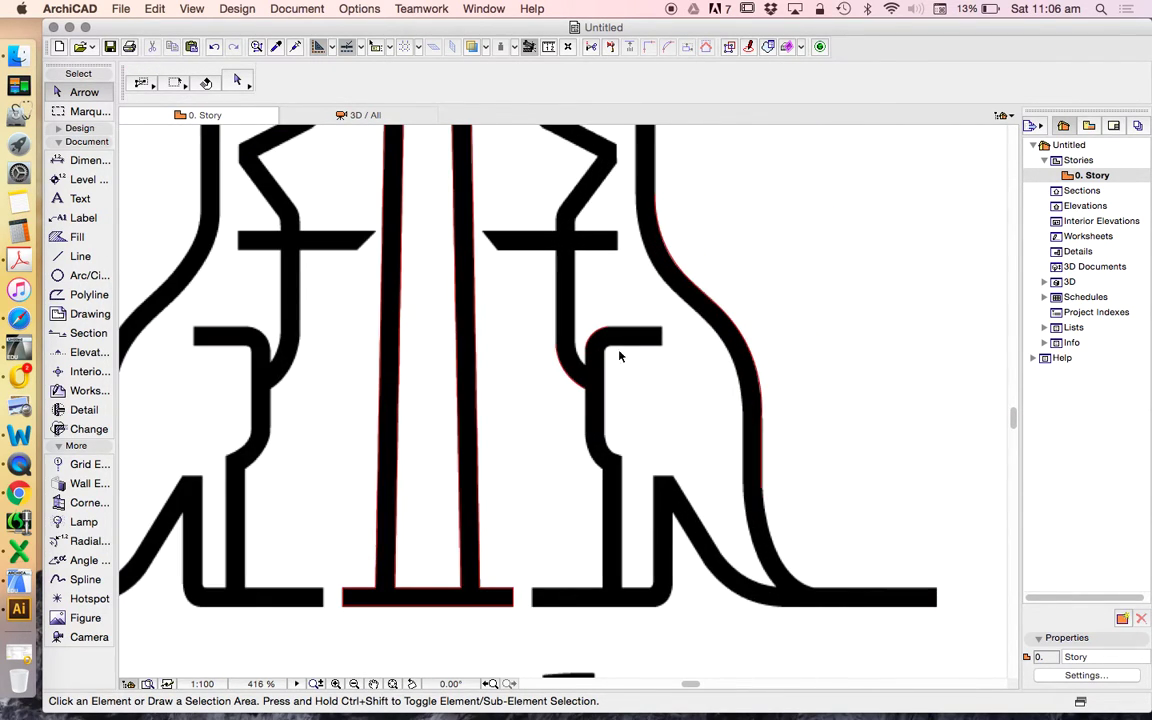
pyautogui.scroll(1, 700, 350)
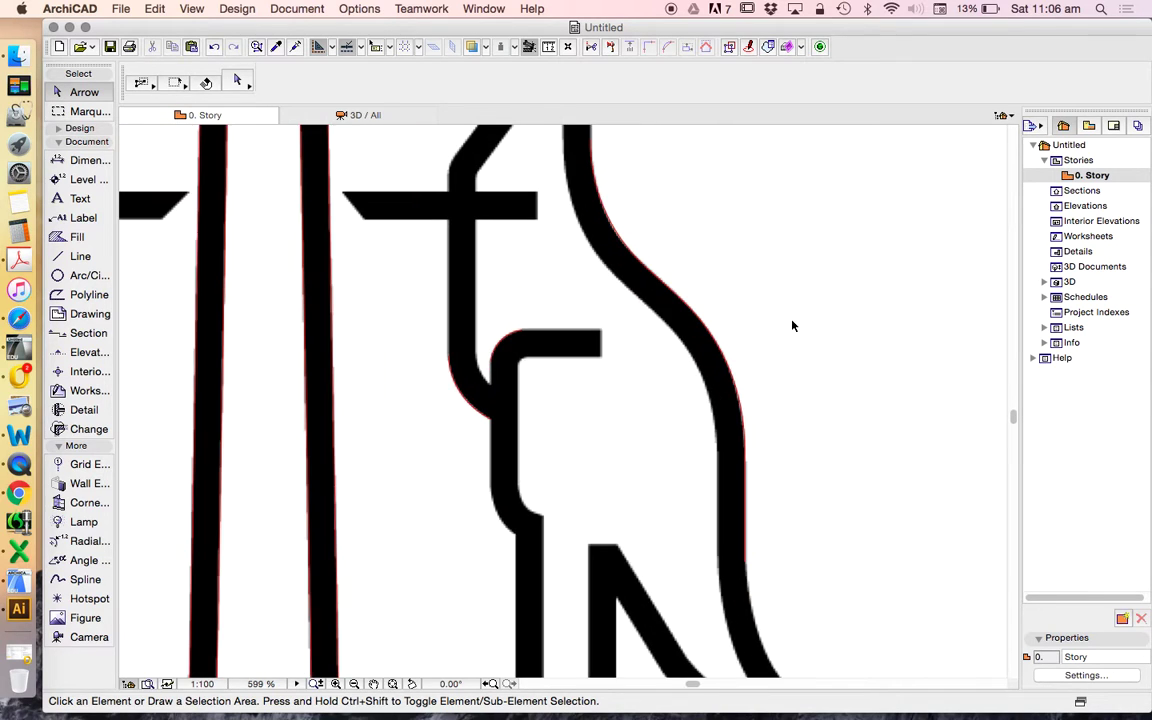
pyautogui.scroll(-3, 725, 406)
pyautogui.scroll(6, 715, 267)
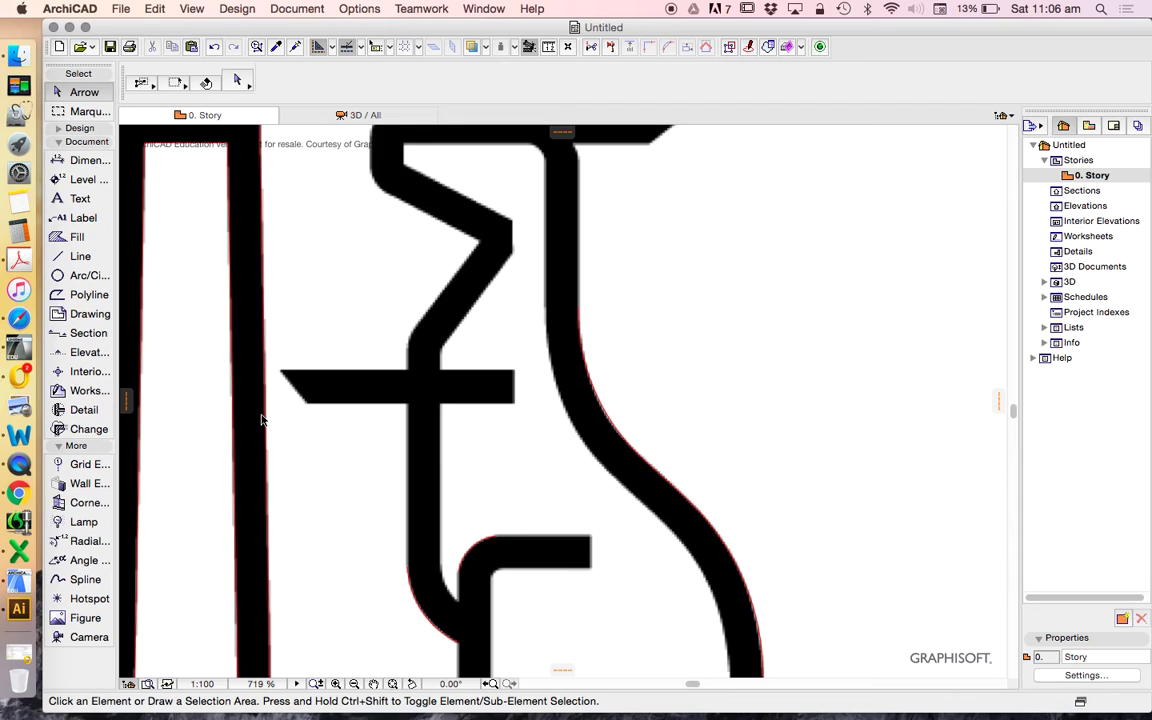
pyautogui.click(78, 256)
pyautogui.scroll(1, 580, 333)
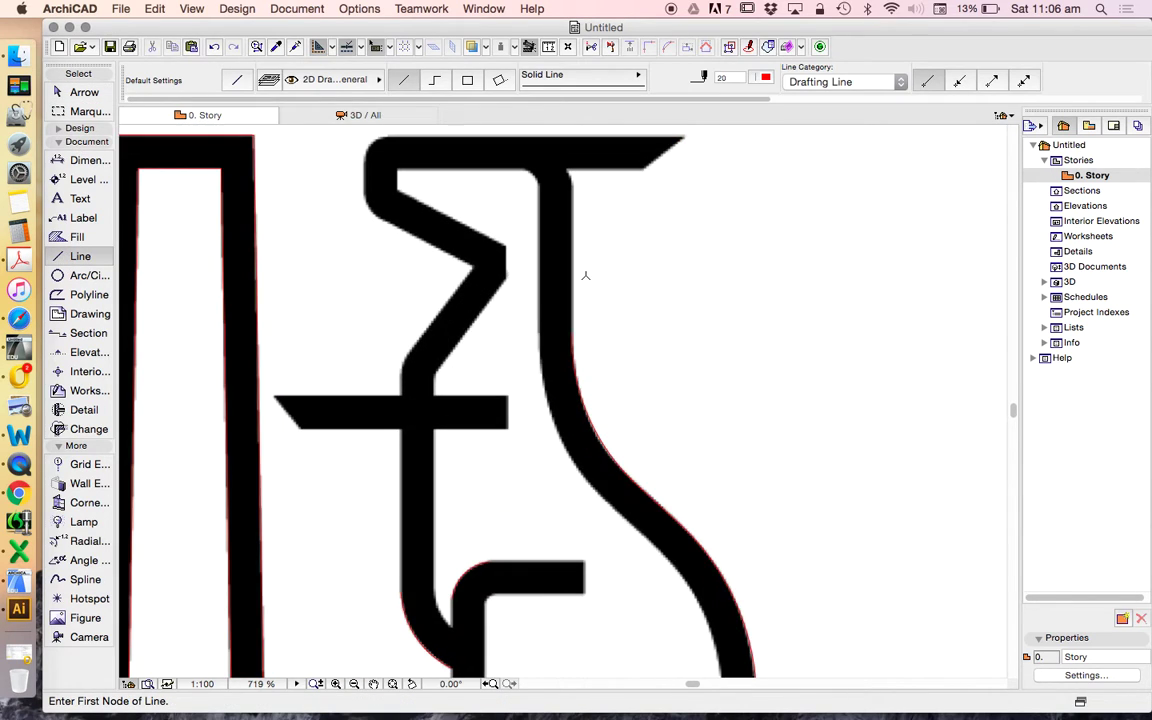
pyautogui.click(573, 330)
pyautogui.scroll(7, 576, 150)
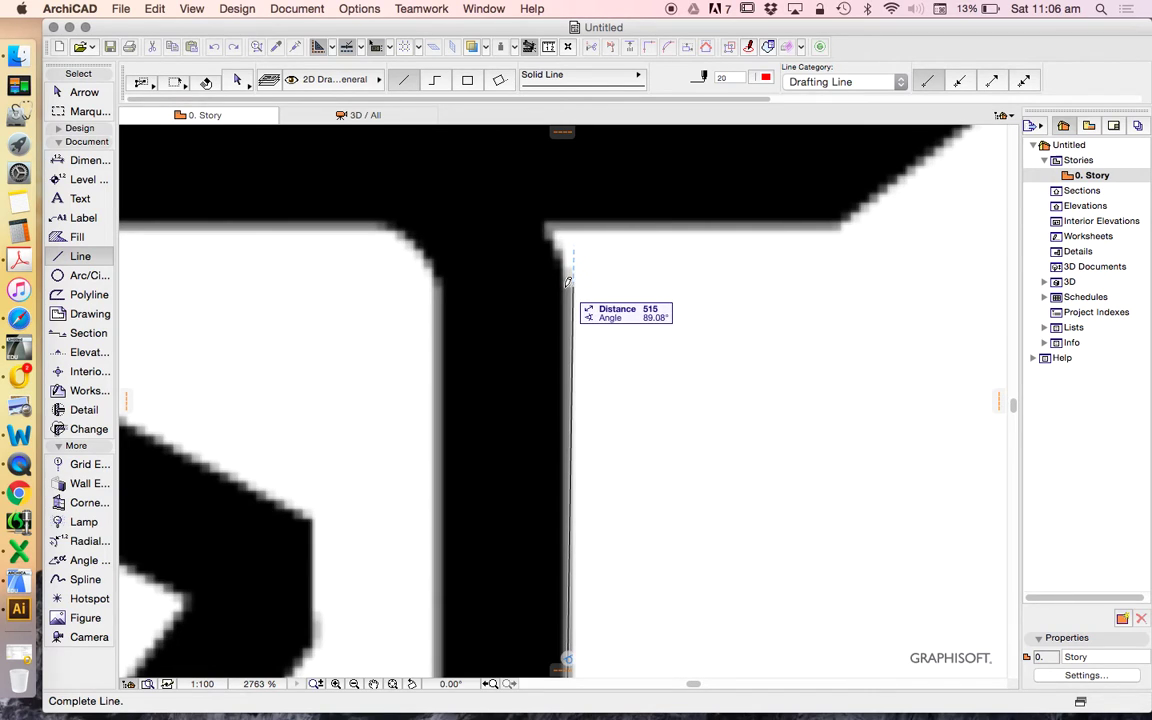
pyautogui.click(571, 295)
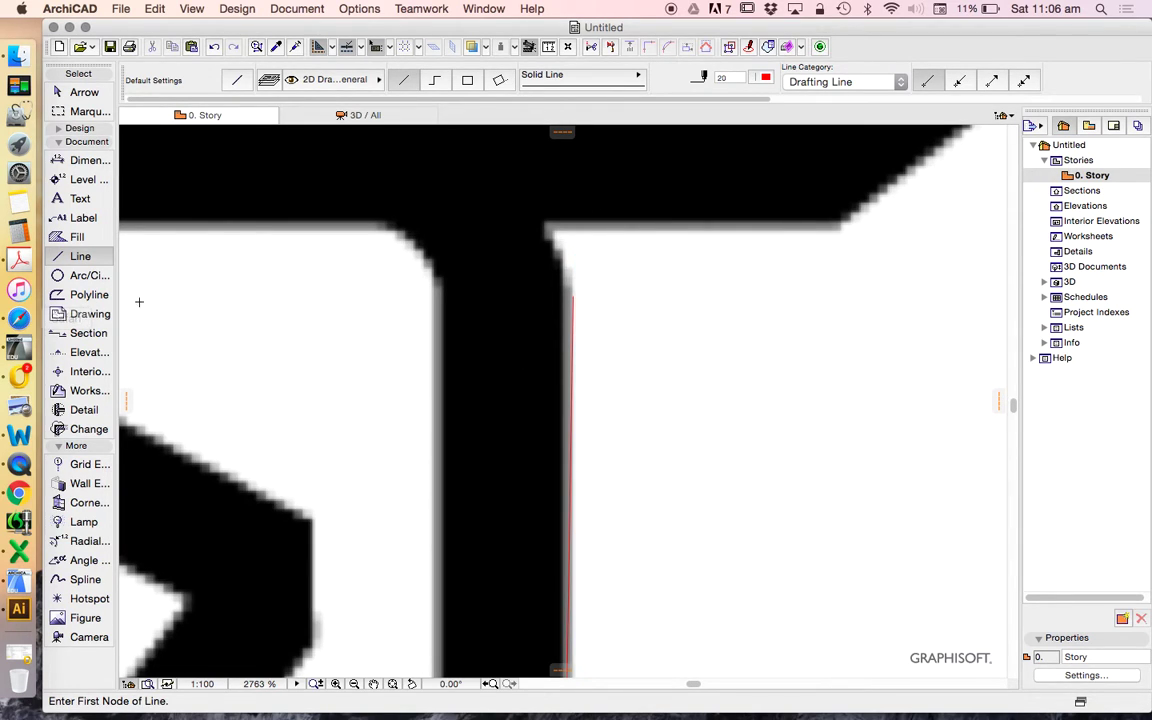
# Switch back to the Arc tool for the curved parts
pyautogui.scroll(-10, 560, 420)
pyautogui.scroll(4, 484, 525)
pyautogui.scroll(1, 484, 525)
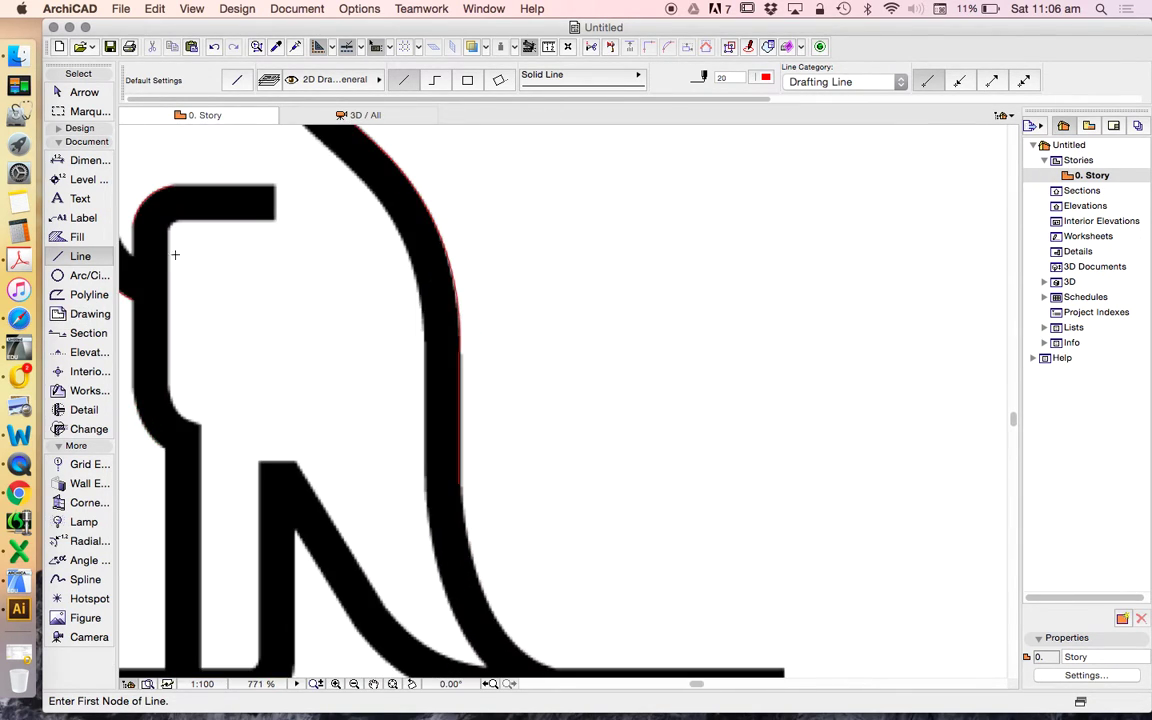
pyautogui.click(80, 275)
# Trace the curved back with two 3-point arcs running down to the base line
pyautogui.scroll(-3, 481, 291)
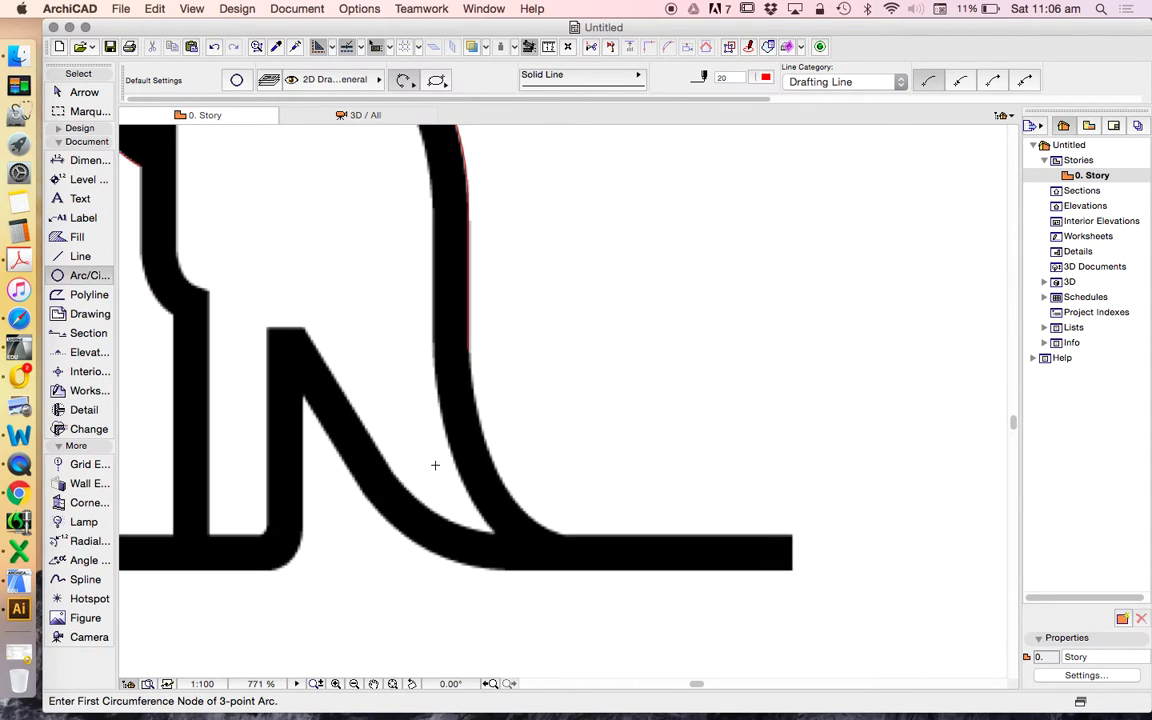
pyautogui.click(468, 347)
pyautogui.scroll(4, 488, 440)
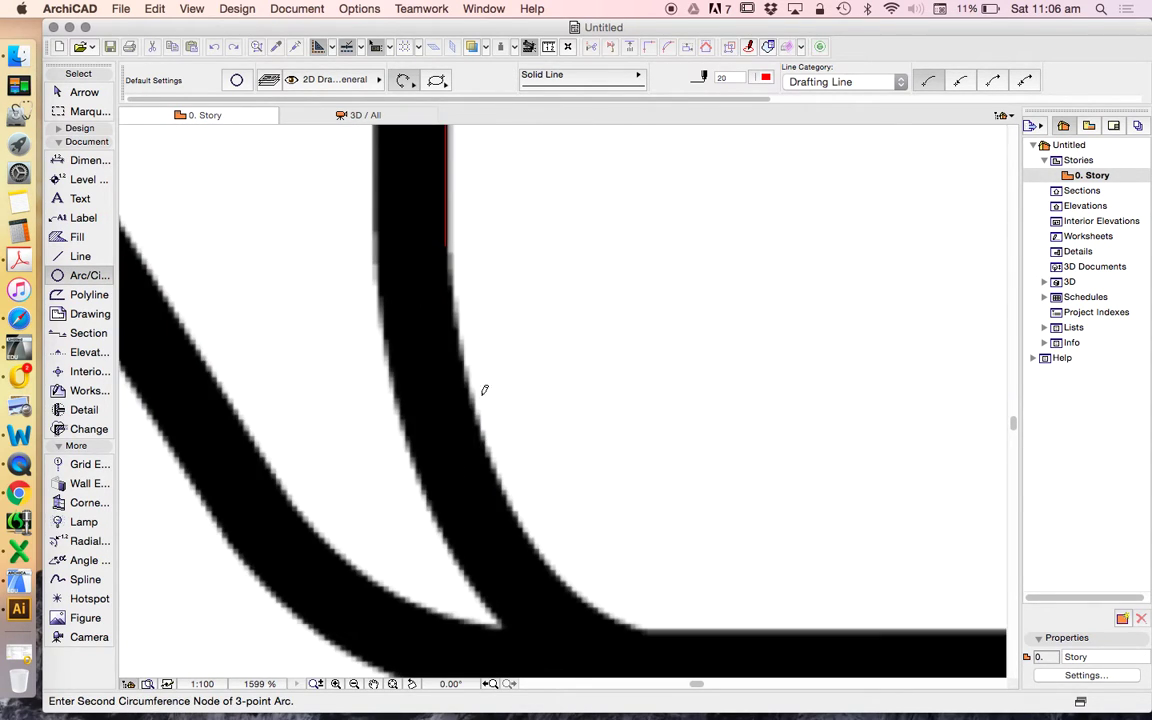
pyautogui.click(485, 453)
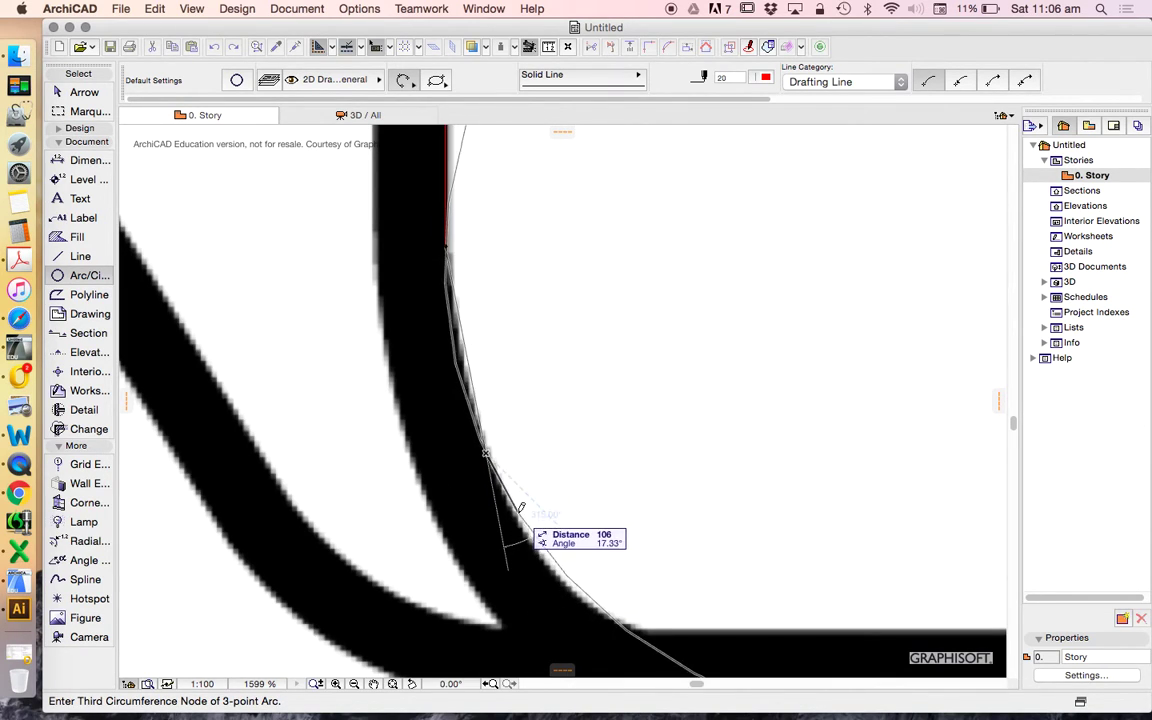
pyautogui.press('Escape')
pyautogui.click(445, 246)
pyautogui.click(459, 352)
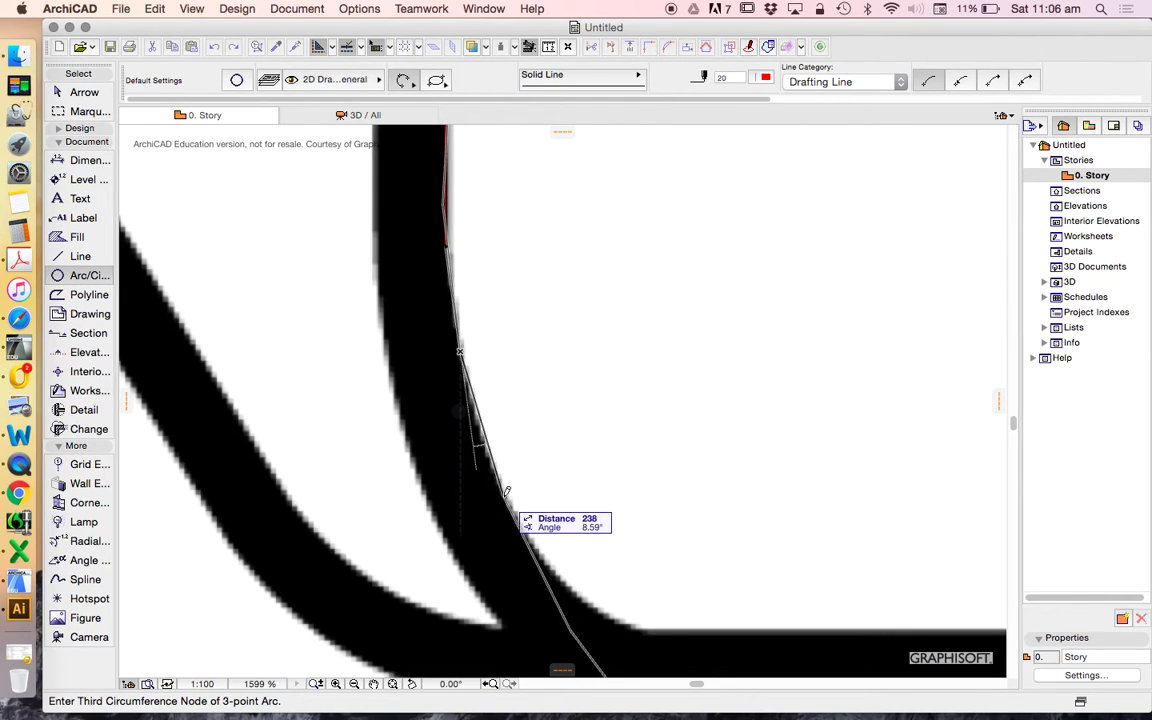
pyautogui.click(504, 494)
pyautogui.click(503, 496)
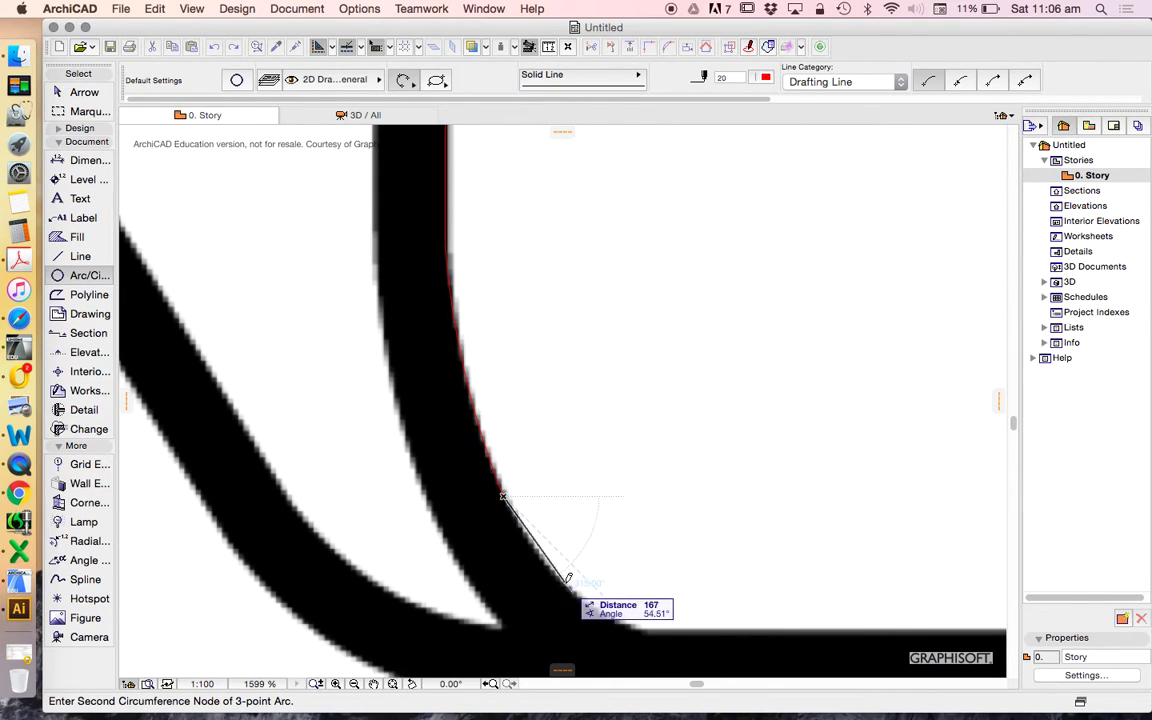
pyautogui.click(565, 581)
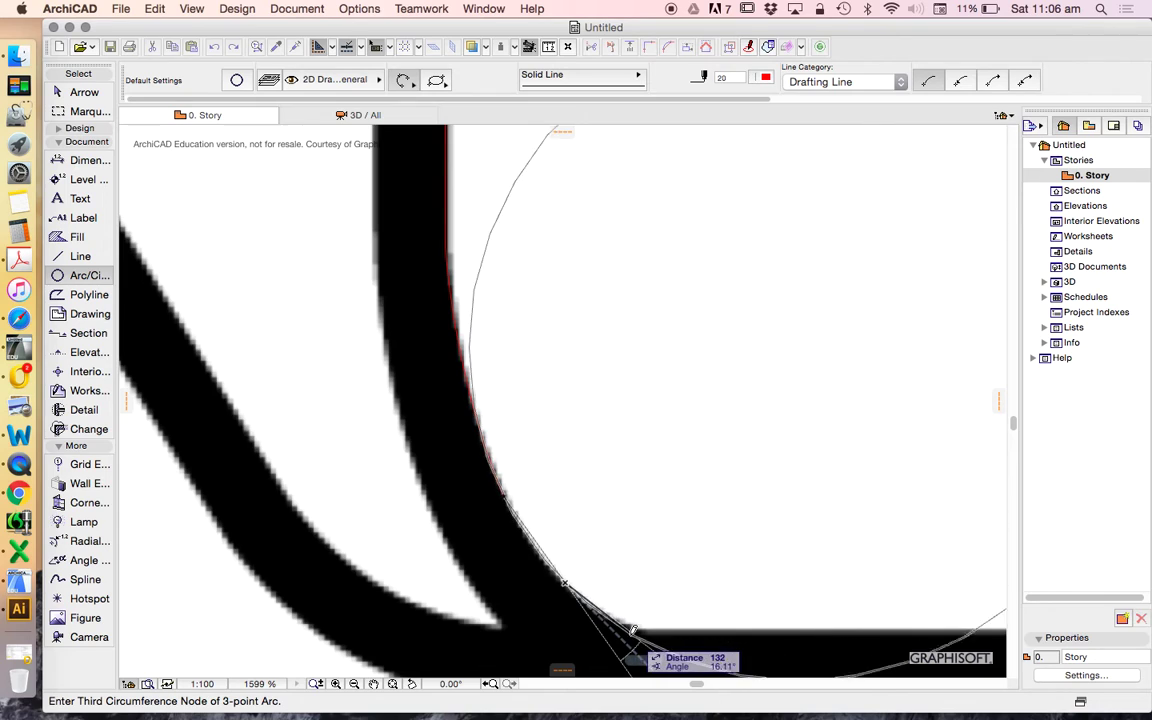
pyautogui.click(641, 626)
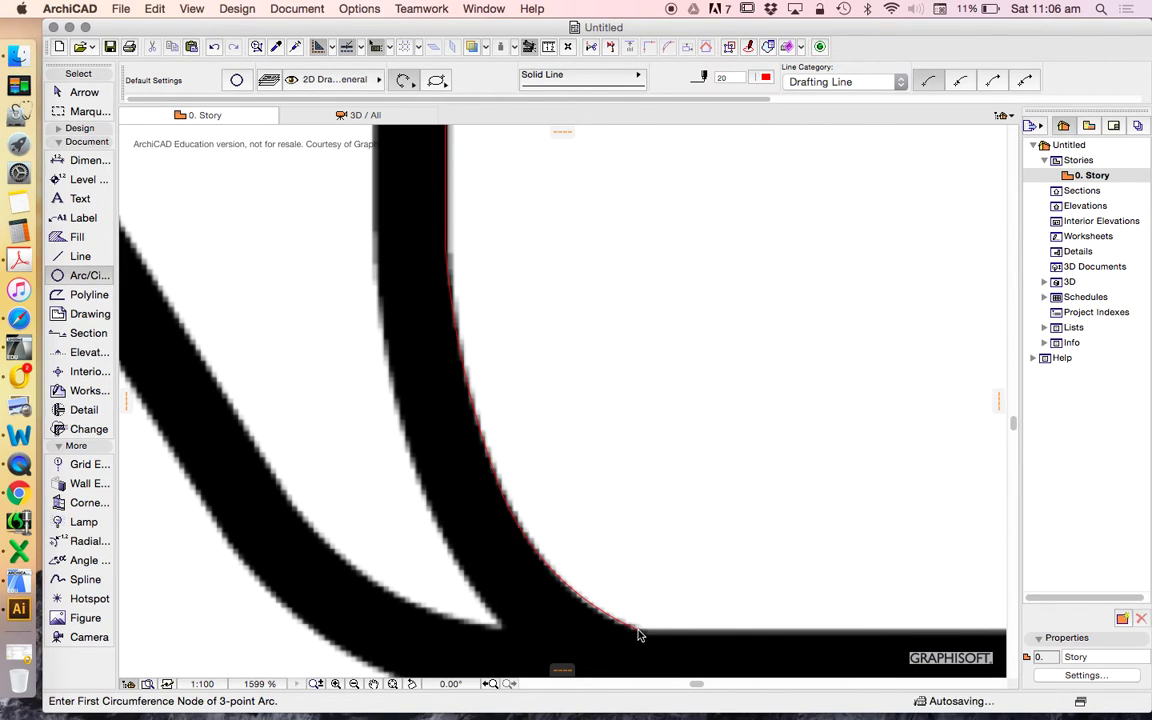
# Trace the neck corner with a 3-point arc
pyautogui.scroll(-10, 617, 470)
pyautogui.scroll(15, 629, 470)
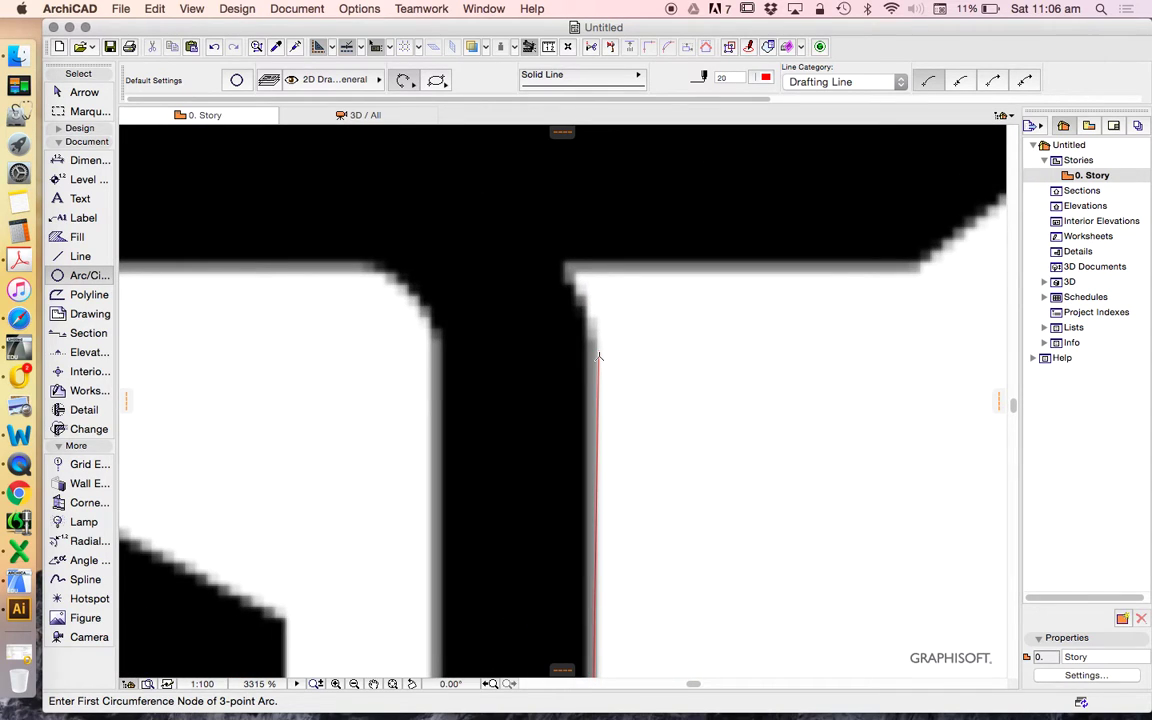
pyautogui.click(598, 352)
pyautogui.click(588, 311)
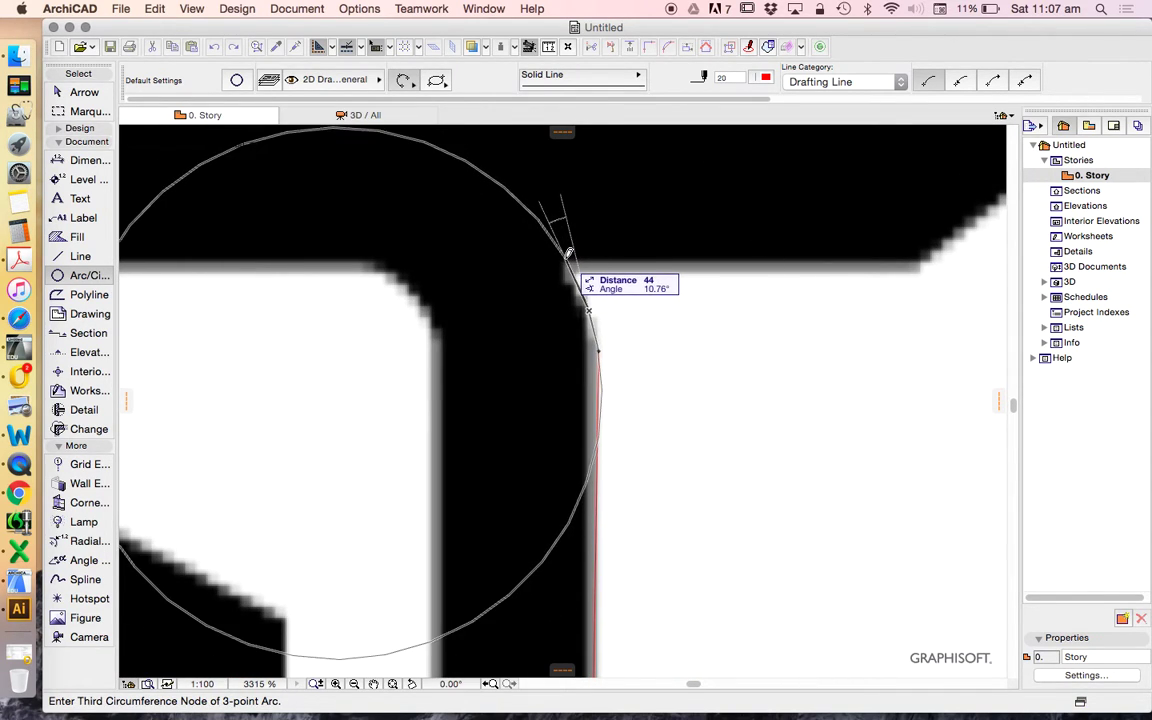
pyautogui.click(567, 255)
# Marquee-select the right kangaroo's traced back outline
pyautogui.scroll(-13, 566, 245)
pyautogui.press('shift')
pyautogui.moveTo(576, 229); pyautogui.dragTo(775, 656)
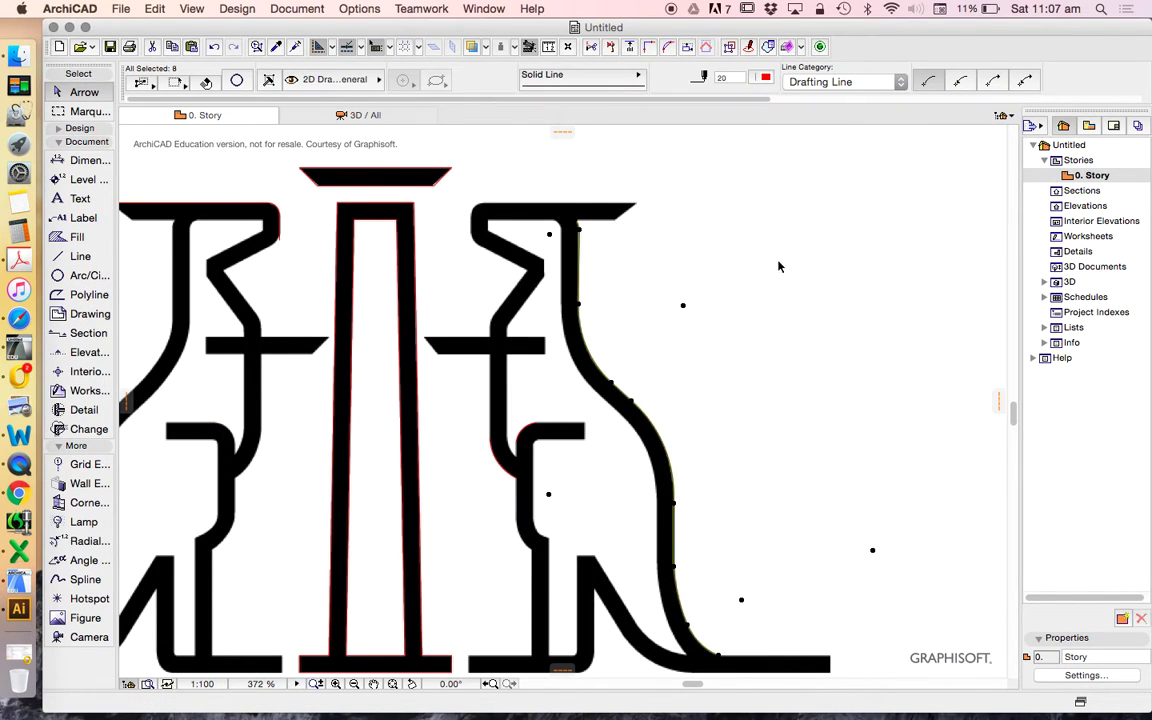
pyautogui.scroll(-5, 779, 266)
# Browse the Edit > Reshape commands and close the menu without choosing one
pyautogui.scroll(3, 614, 273)
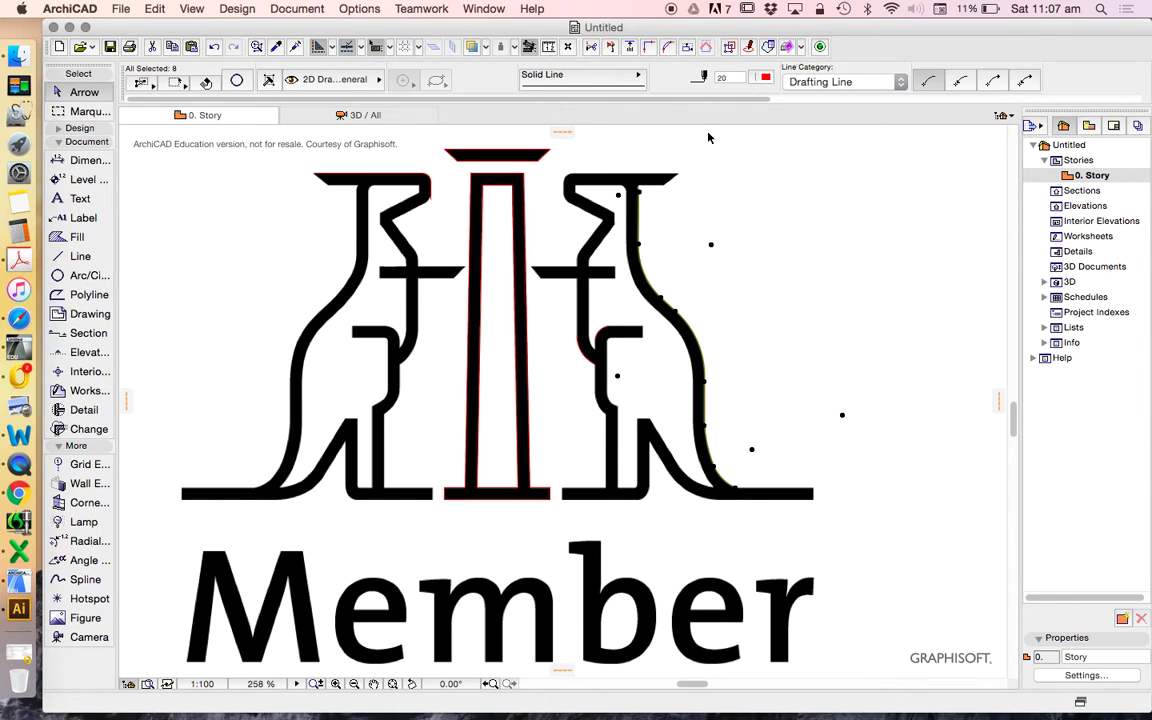
pyautogui.scroll(5, 645, 185)
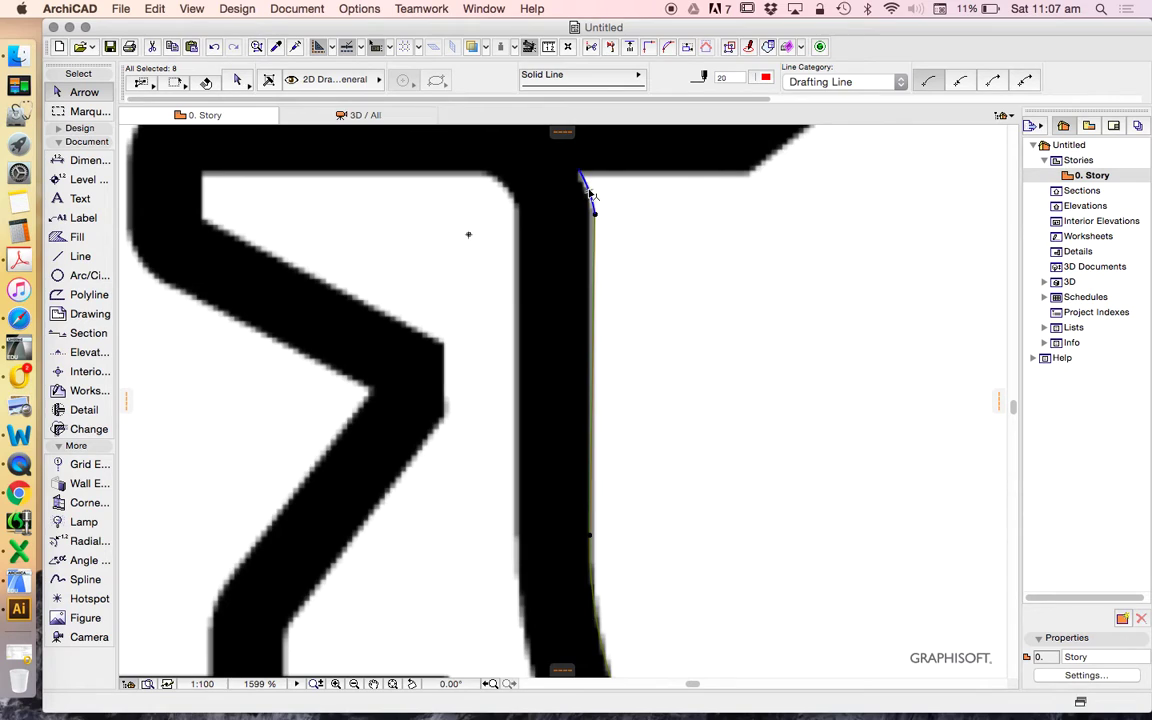
pyautogui.scroll(-3, 590, 193)
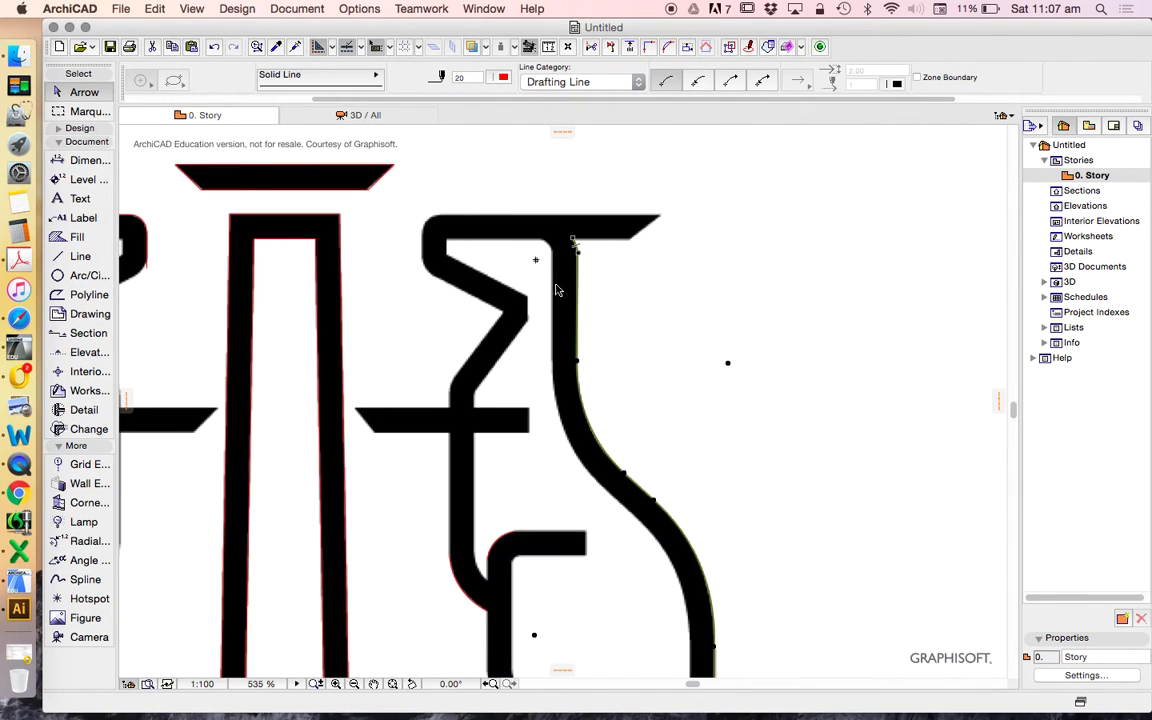
pyautogui.scroll(-3, 561, 298)
pyautogui.scroll(2, 407, 298)
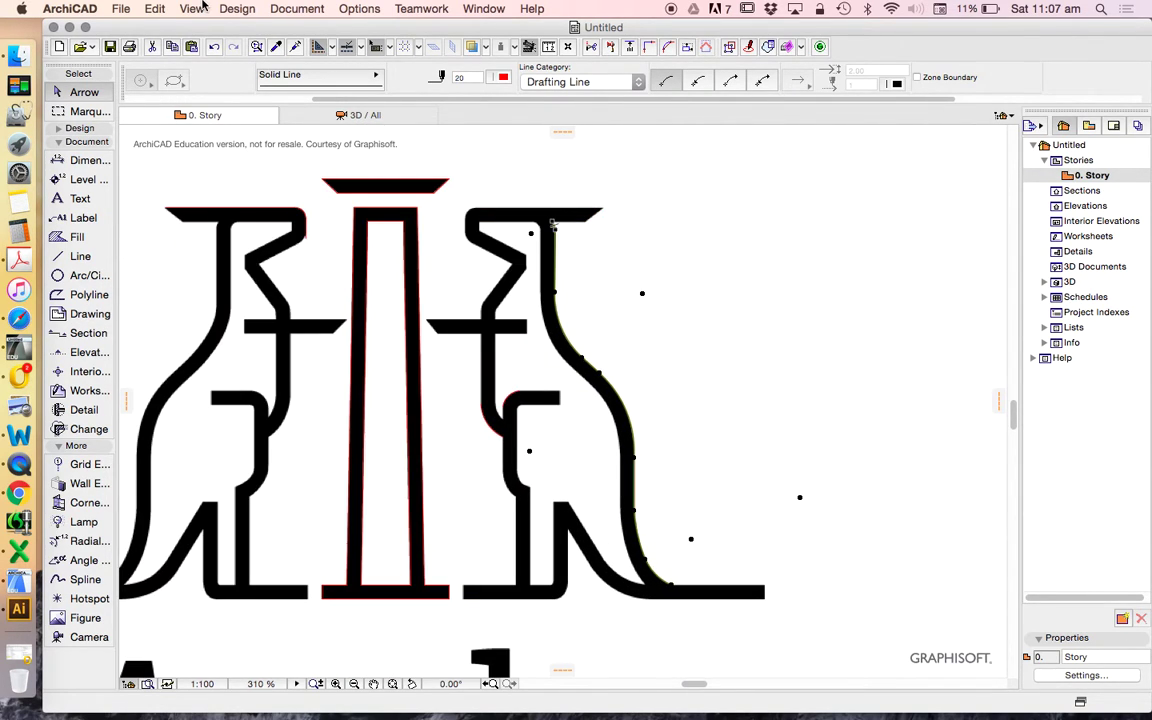
pyautogui.click(155, 8)
pyautogui.moveTo(239, 326)
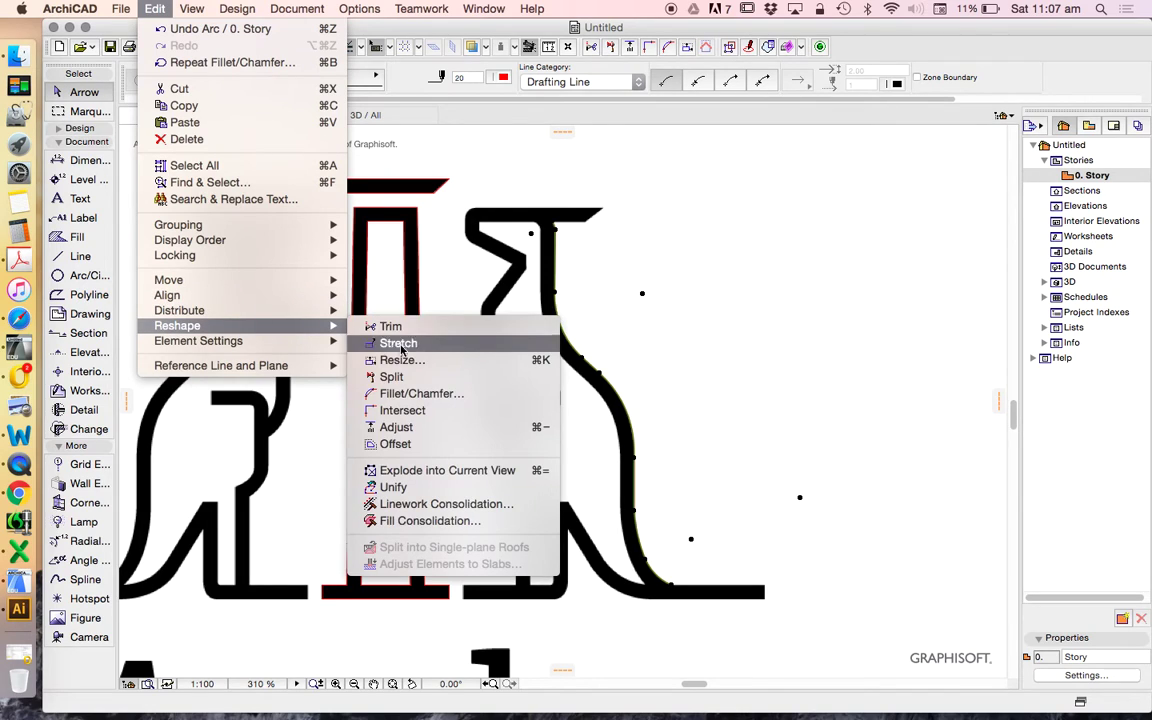
pyautogui.click(629, 130)
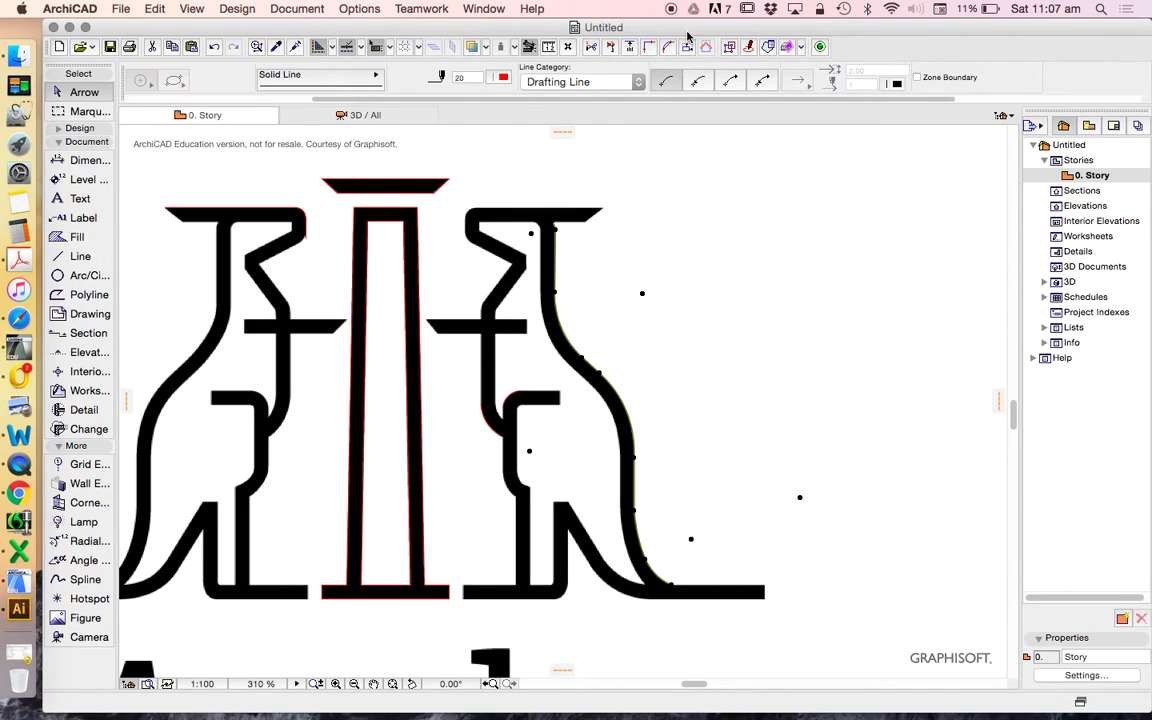
# Show the Control Box palette from Window > Palettes
pyautogui.click(492, 9)
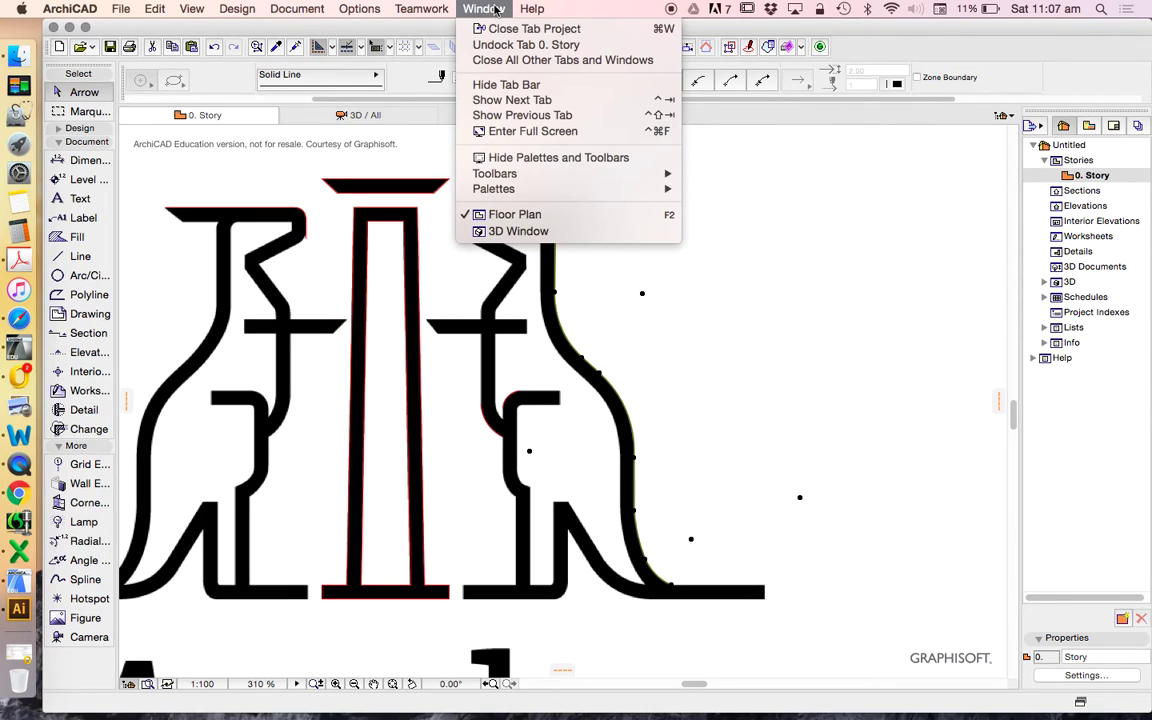
pyautogui.moveTo(557, 192)
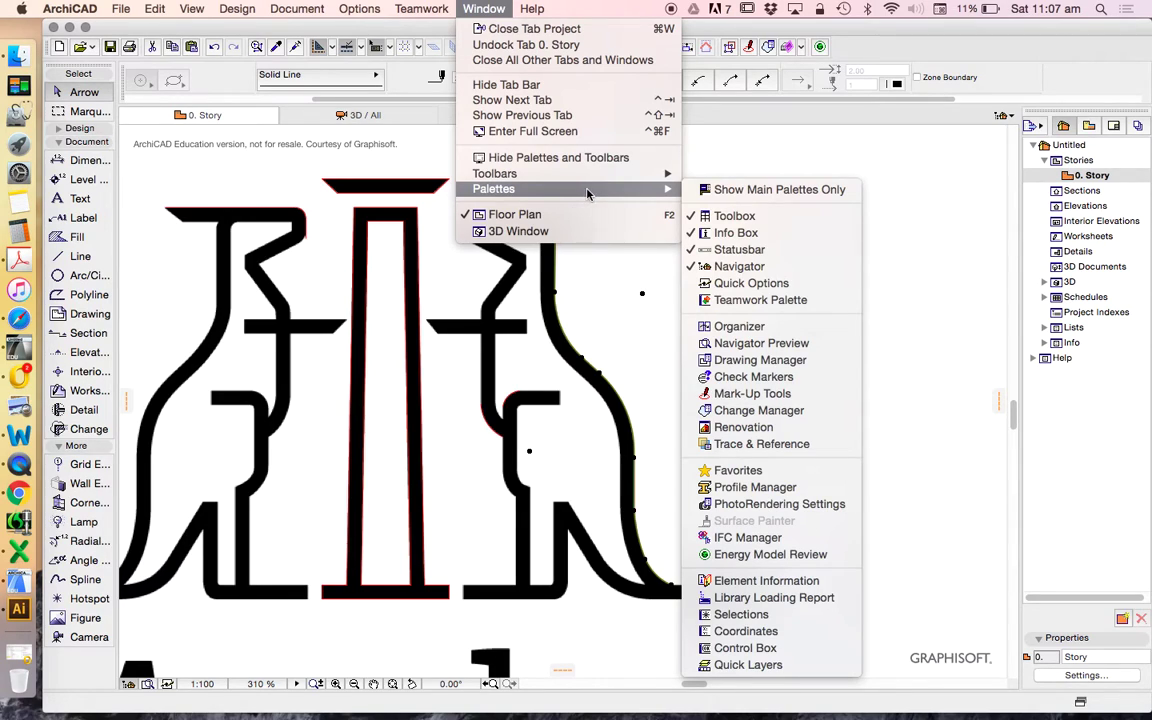
pyautogui.click(754, 652)
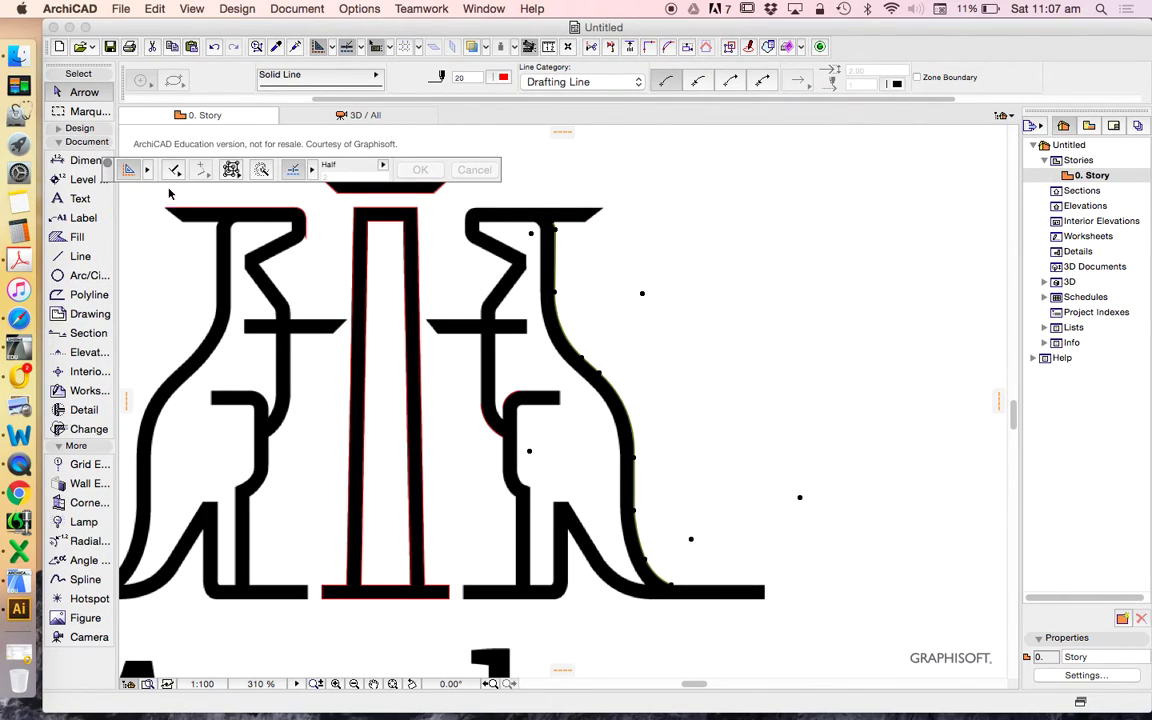
# Dock the Control Box at the bottom screen edge and choose the Offset construction method
pyautogui.moveTo(110, 175); pyautogui.dragTo(866, 694)
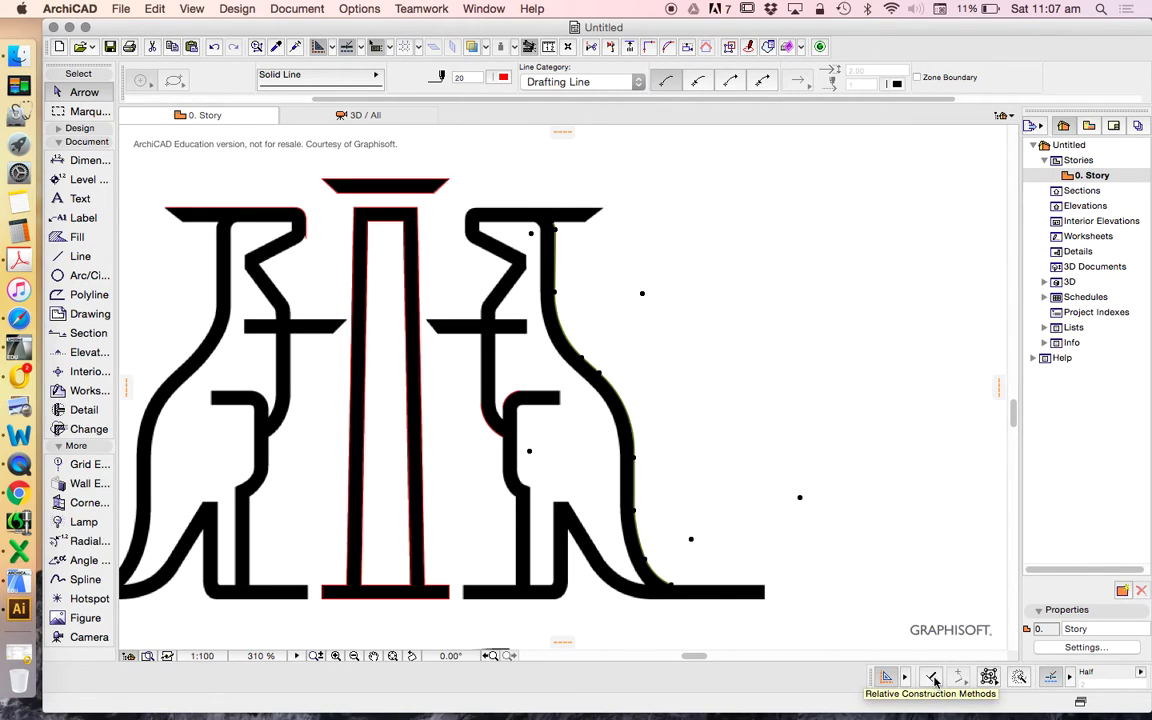
pyautogui.moveTo(932, 679); pyautogui.dragTo(1013, 690)
pyautogui.scroll(3, 561, 245)
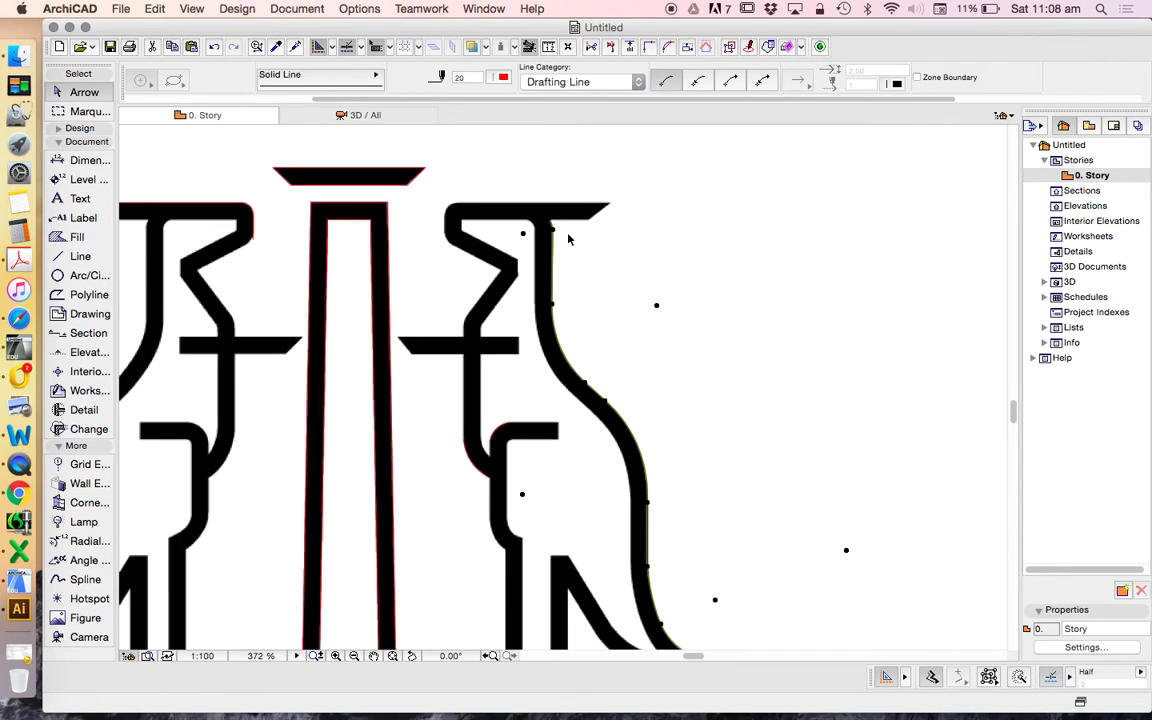
pyautogui.scroll(-3, 528, 304)
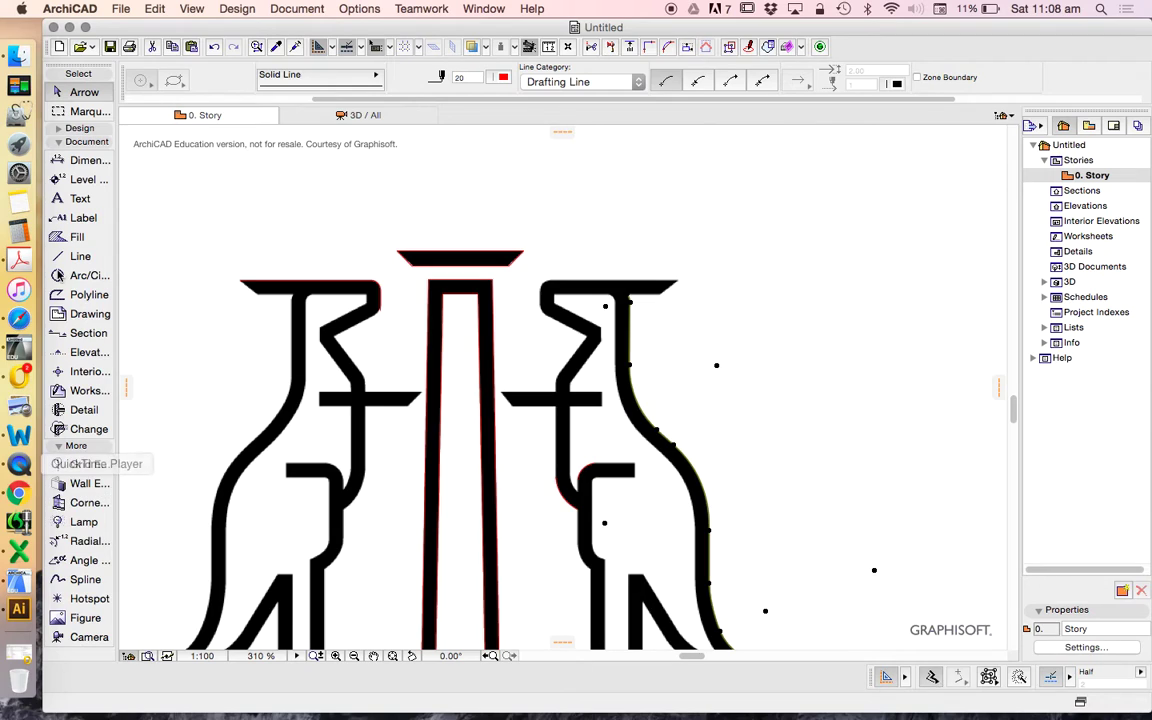
# Draw a line parallel to the kangaroo's back edge at an offset distance of 115
pyautogui.click(68, 254)
pyautogui.scroll(4, 620, 308)
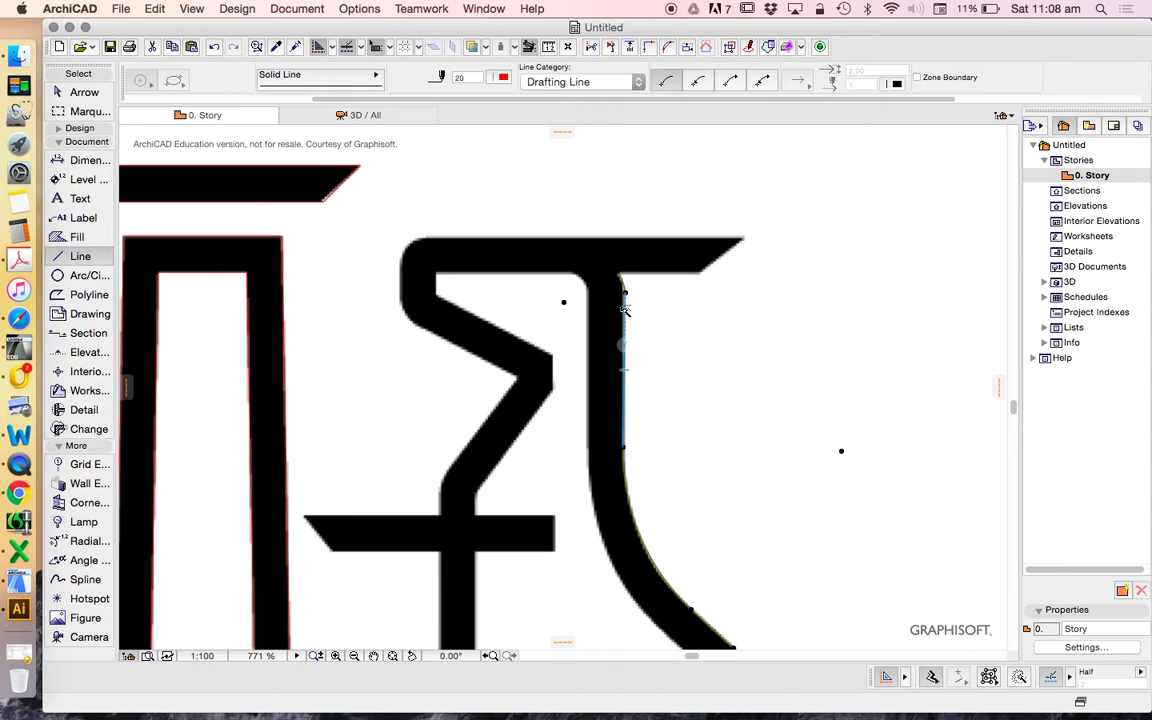
pyautogui.click(624, 312)
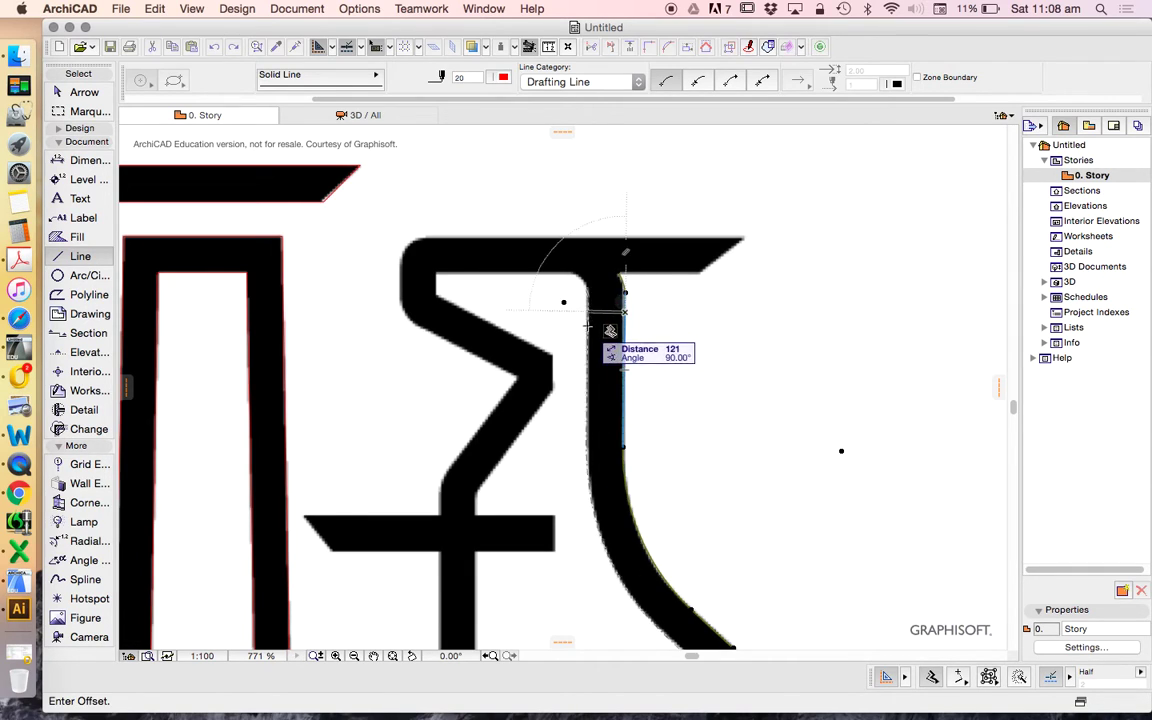
pyautogui.scroll(-5, 645, 270)
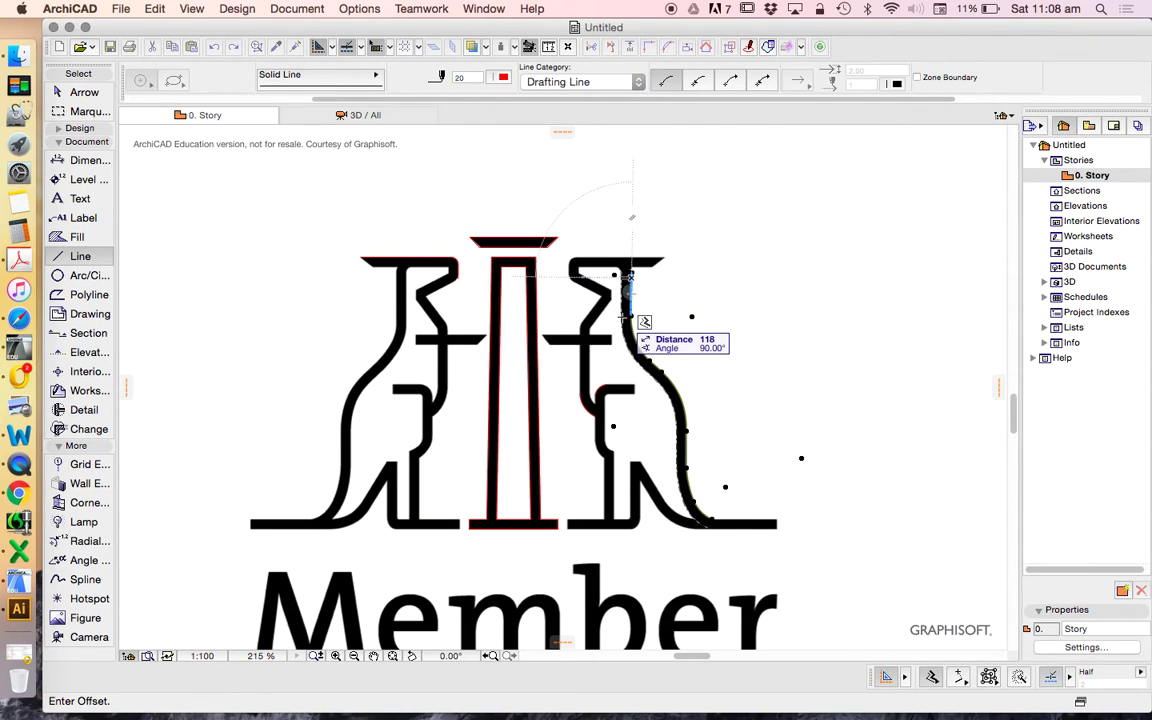
pyautogui.scroll(8, 625, 318)
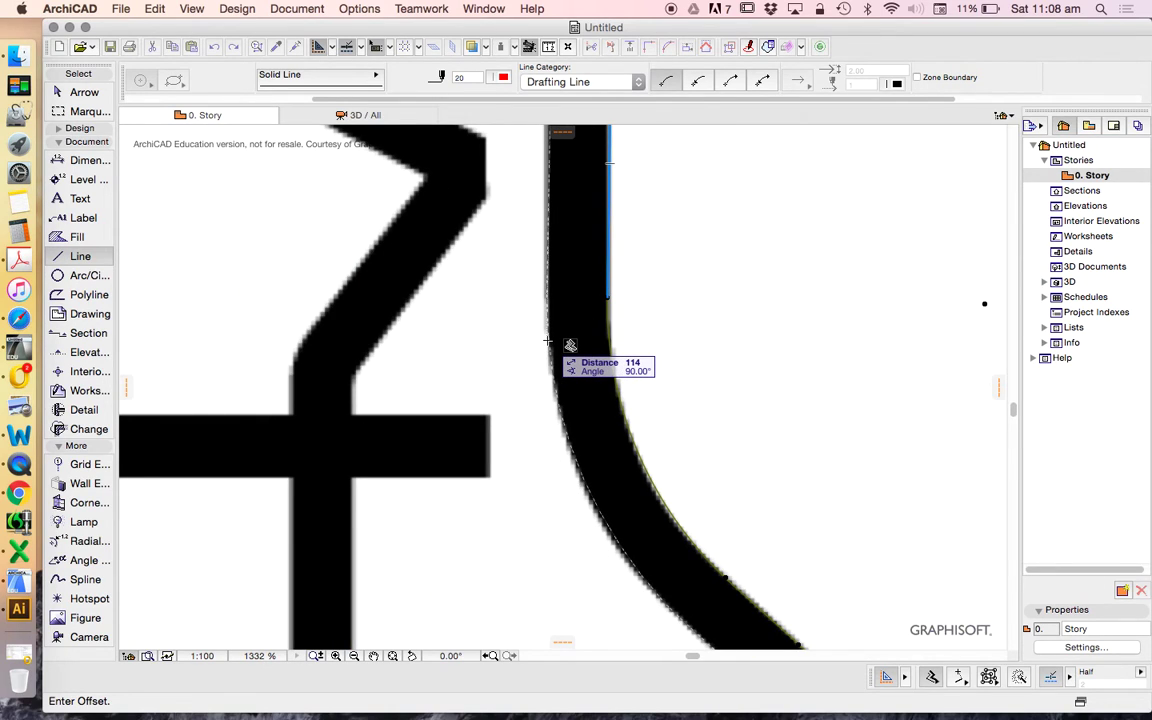
pyautogui.scroll(2, 548, 341)
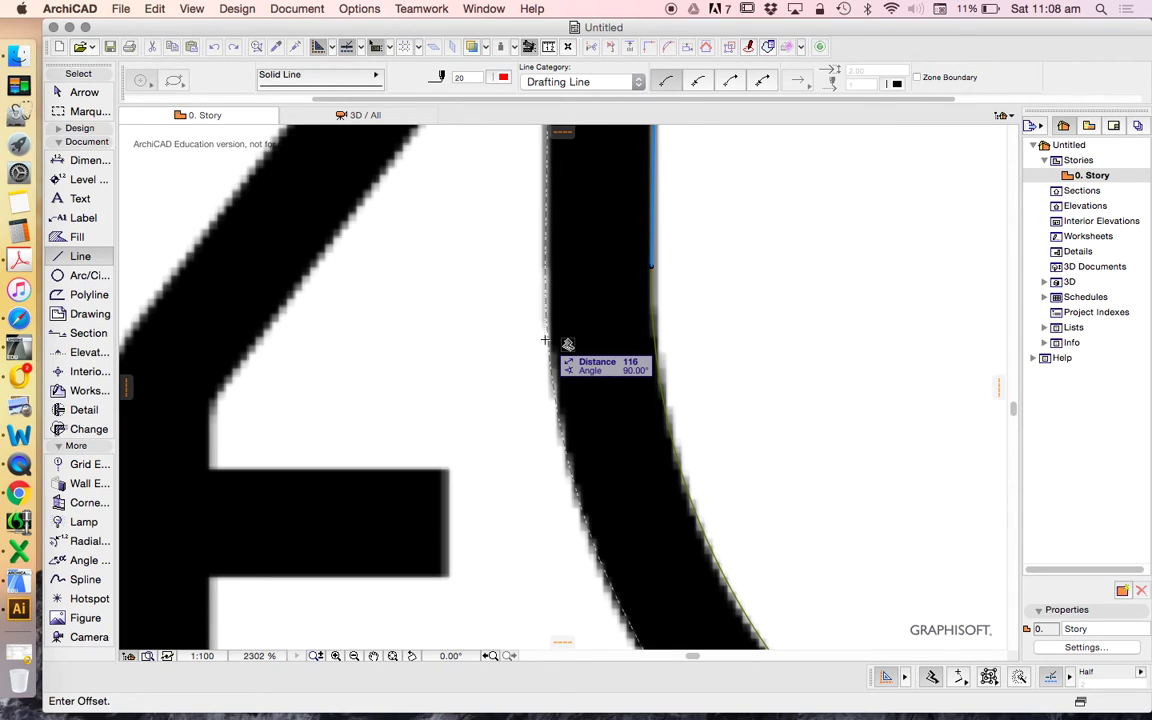
pyautogui.write('115')
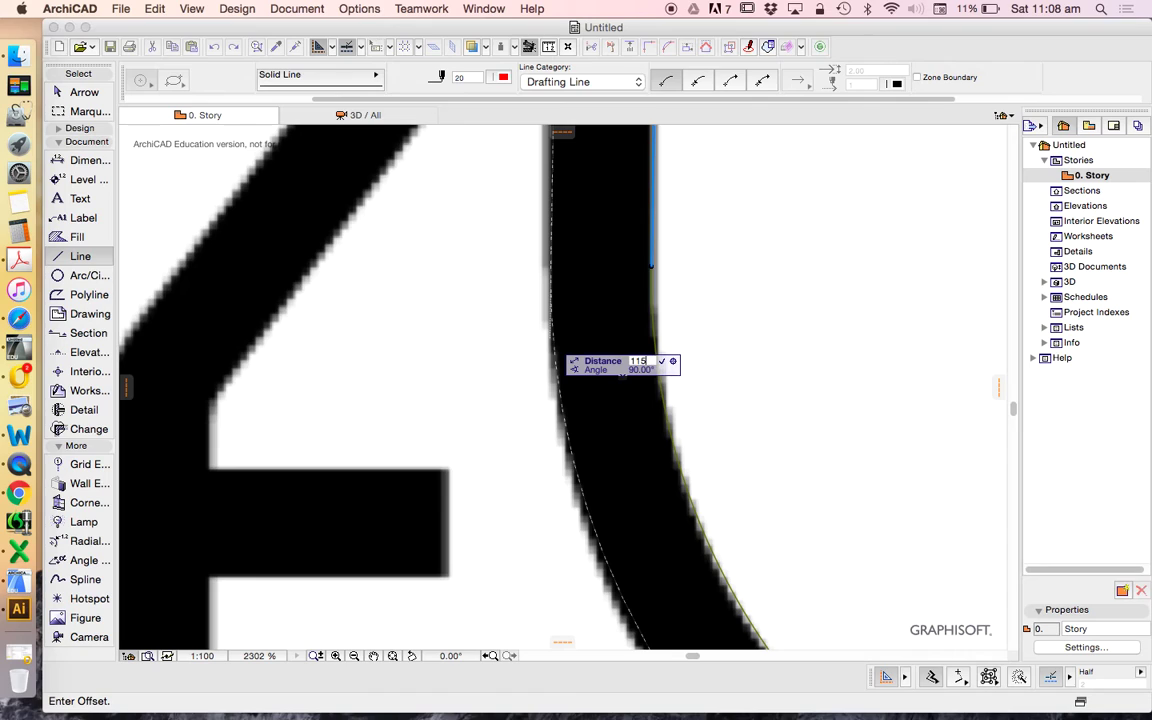
pyautogui.press('Return')
pyautogui.scroll(-10, 622, 374)
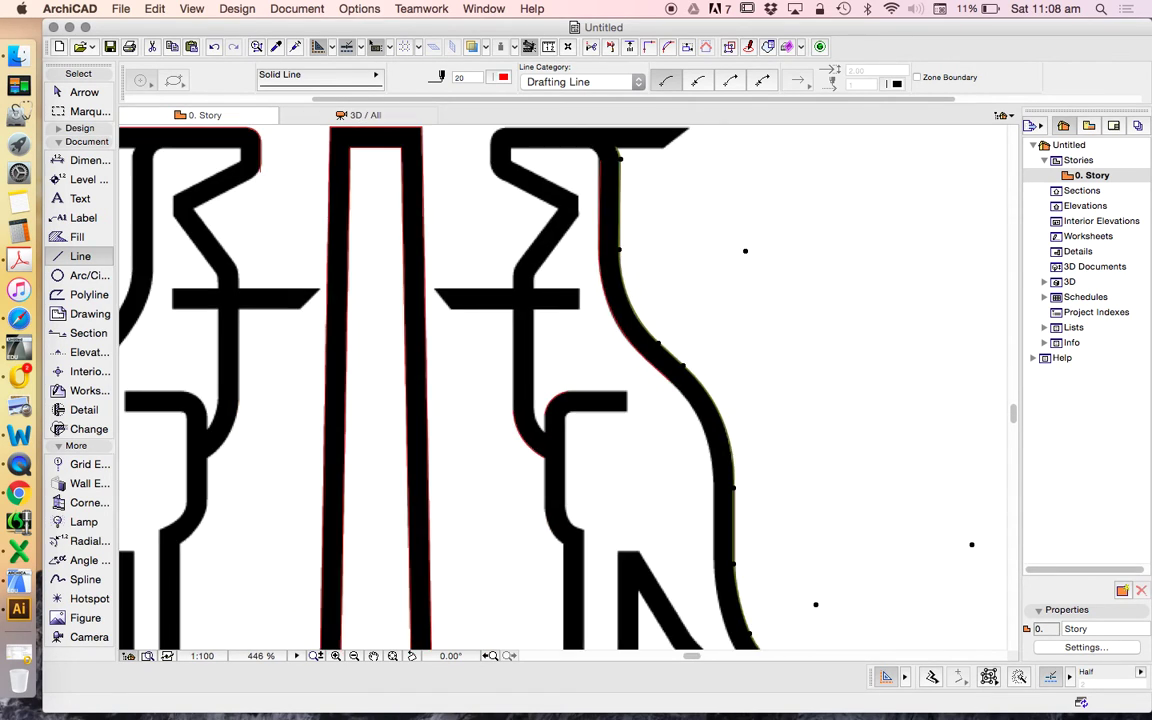
pyautogui.press('Escape')
pyautogui.scroll(6, 710, 497)
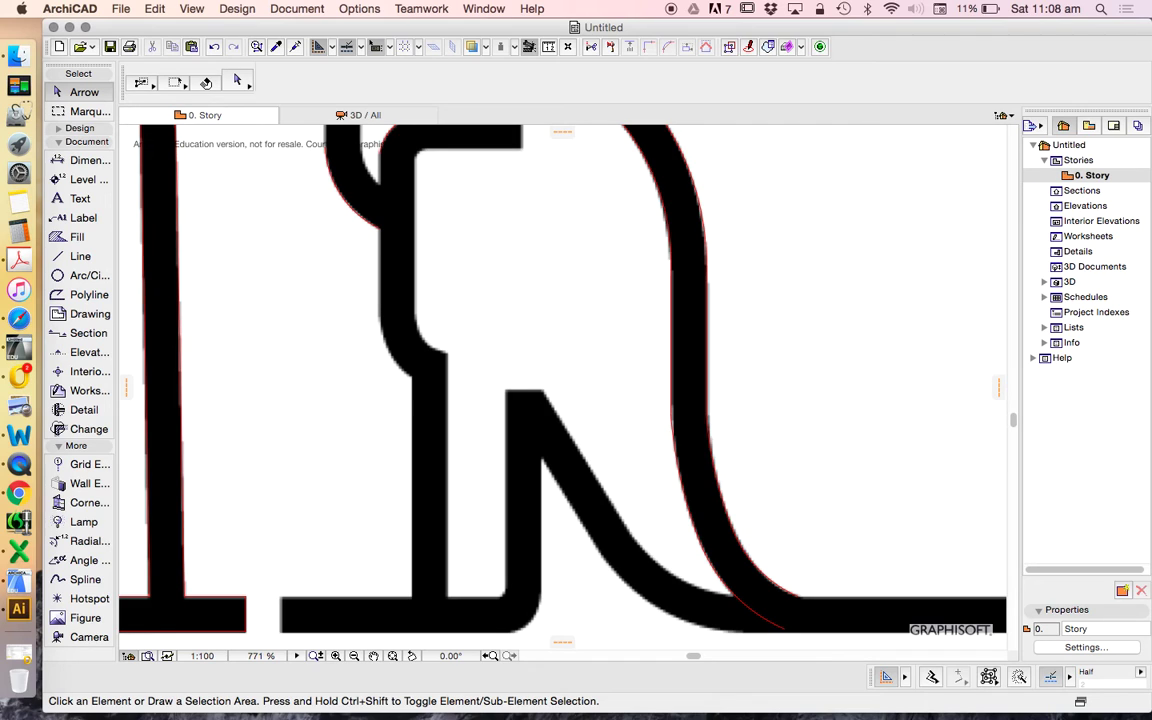
pyautogui.click(707, 412)
pyautogui.scroll(-3, 707, 412)
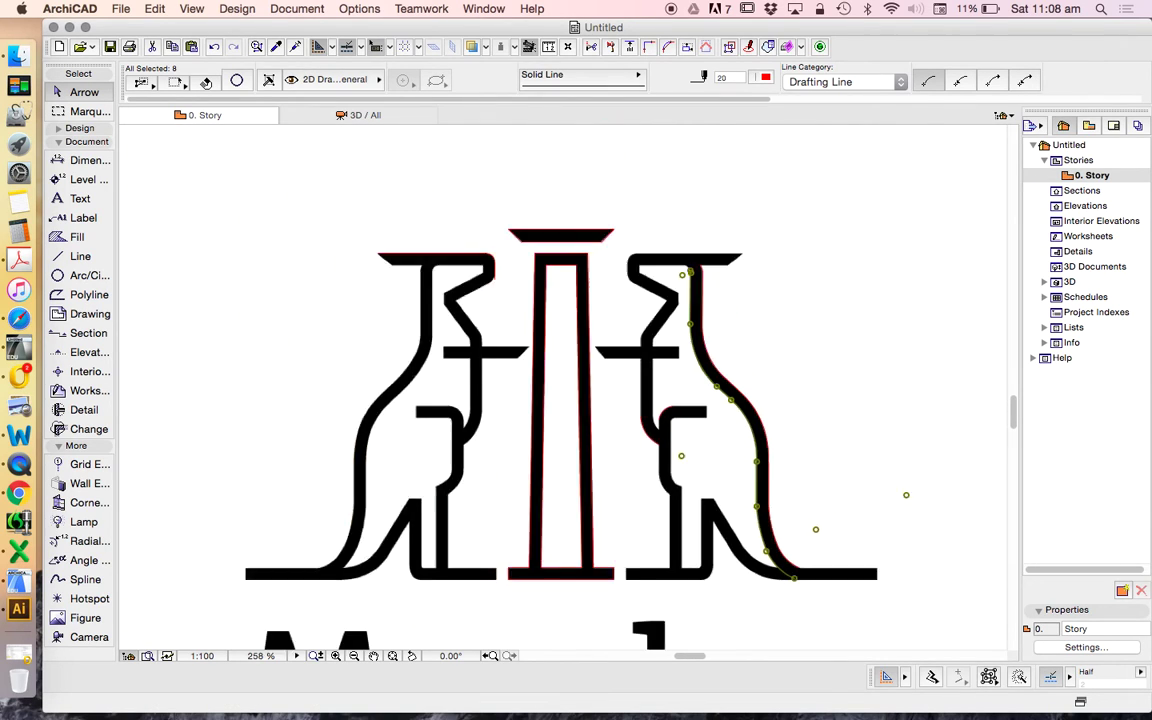
pyautogui.scroll(8, 675, 191)
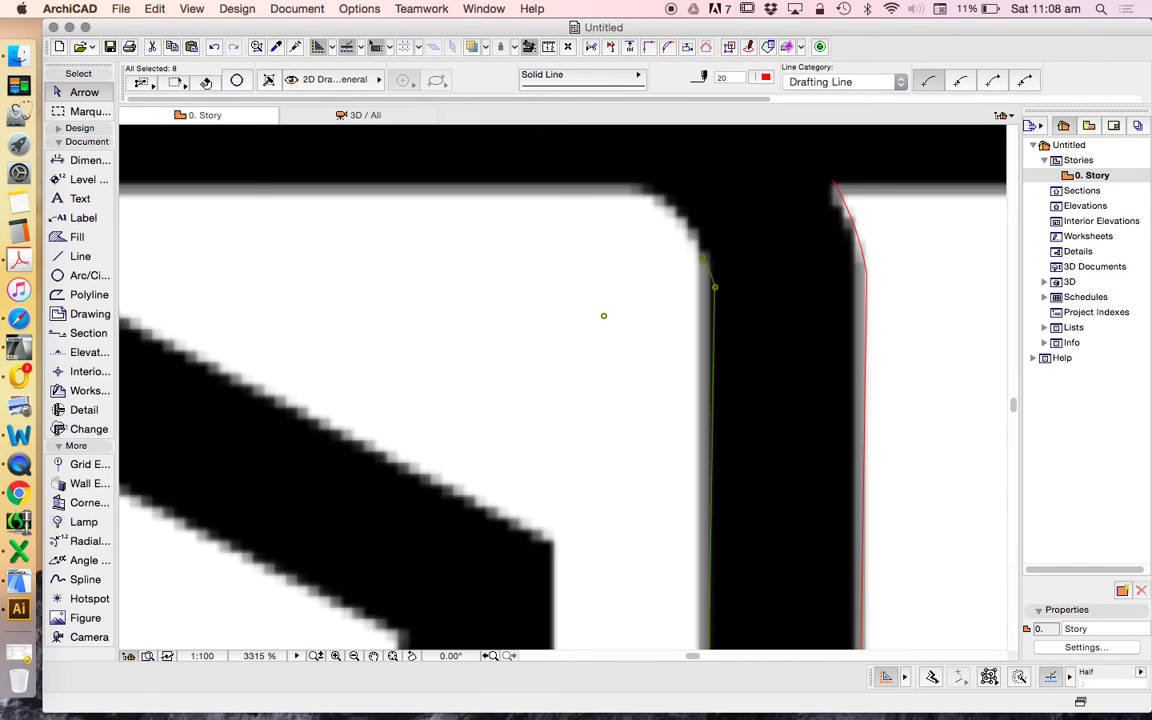
pyautogui.scroll(-10, 660, 250)
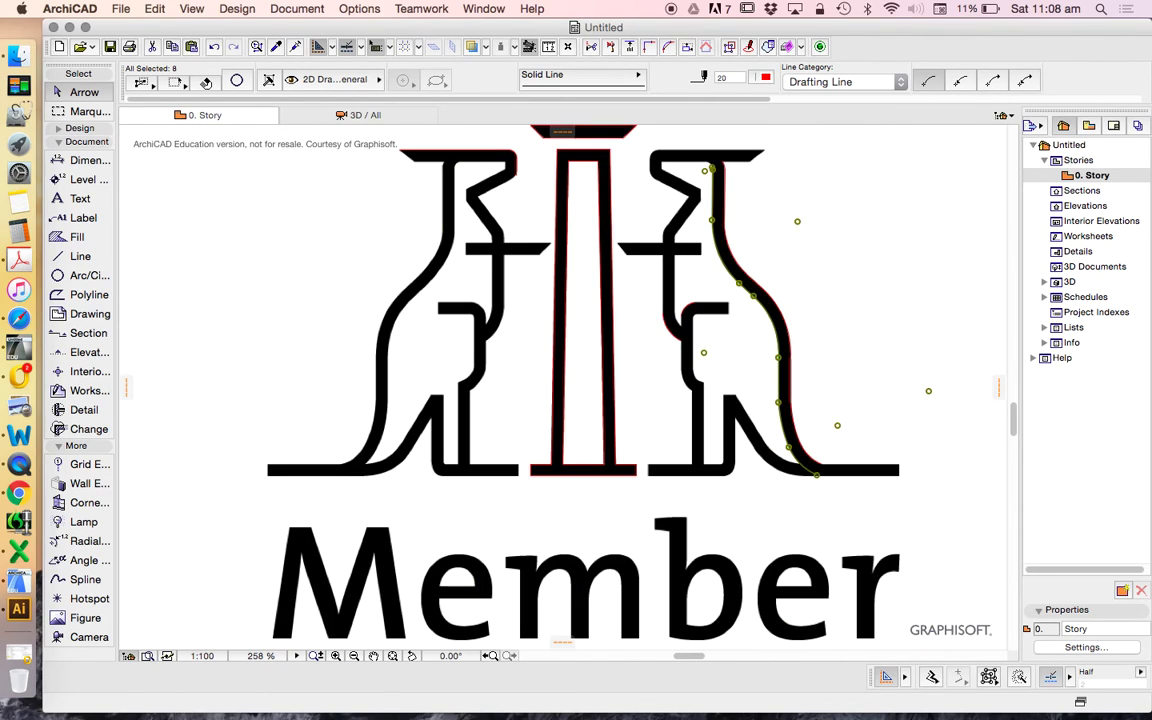
pyautogui.press('Escape')
pyautogui.scroll(-2, 765, 432)
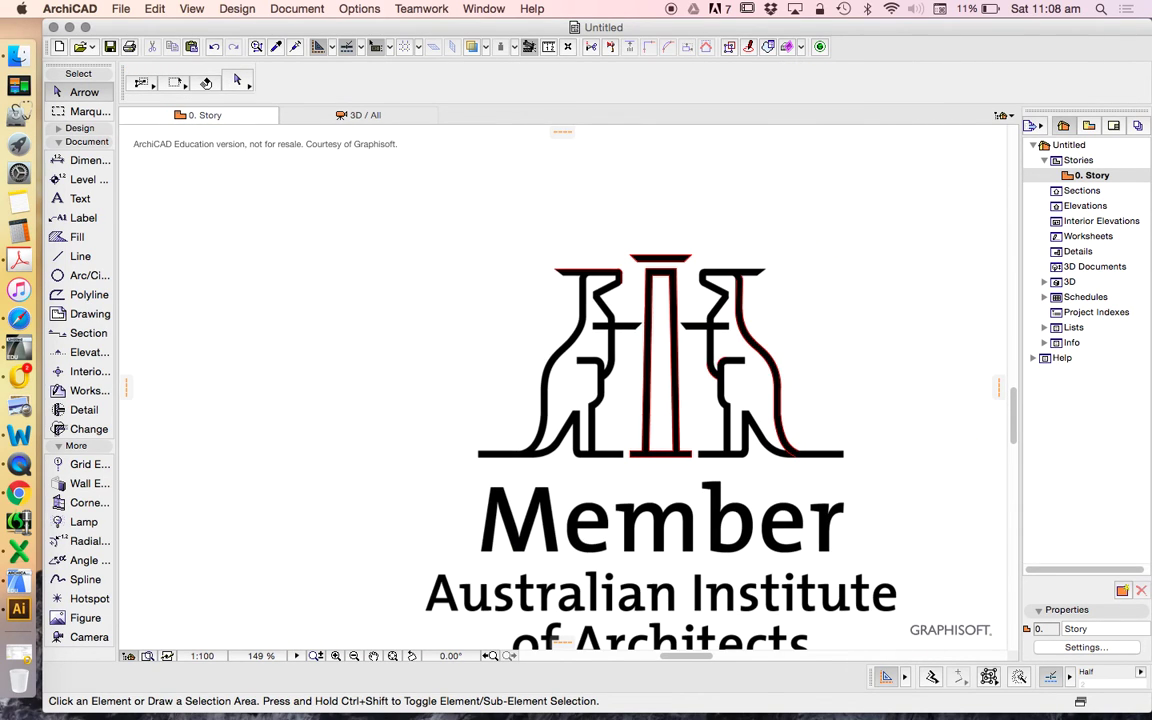